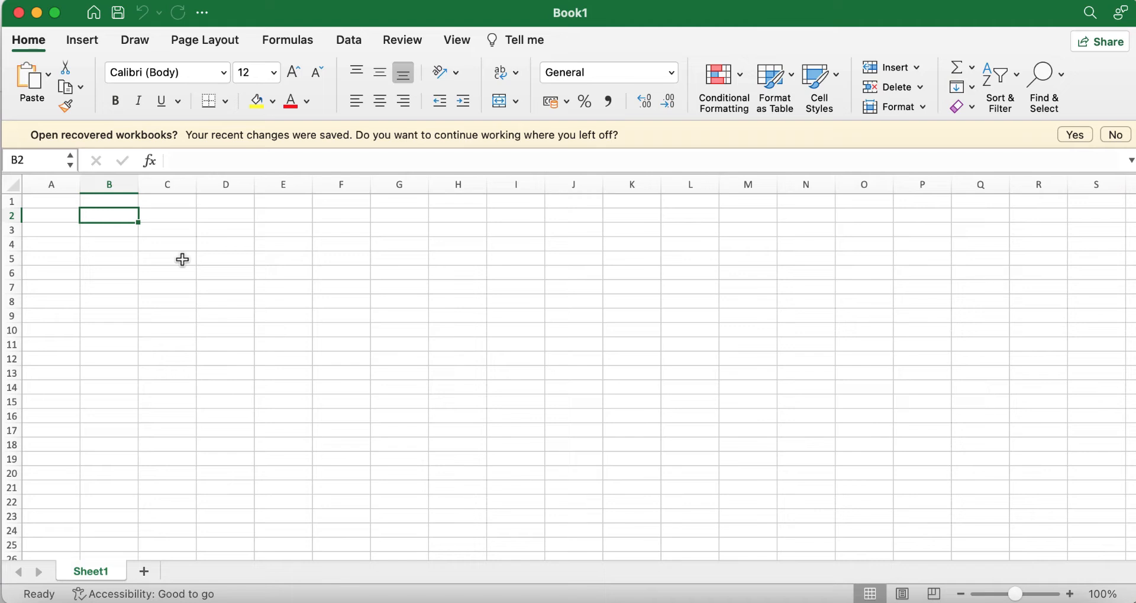
# Step: Type the title's opening words in B2 and zoom in on the sheet
pyautogui.write('Student results')
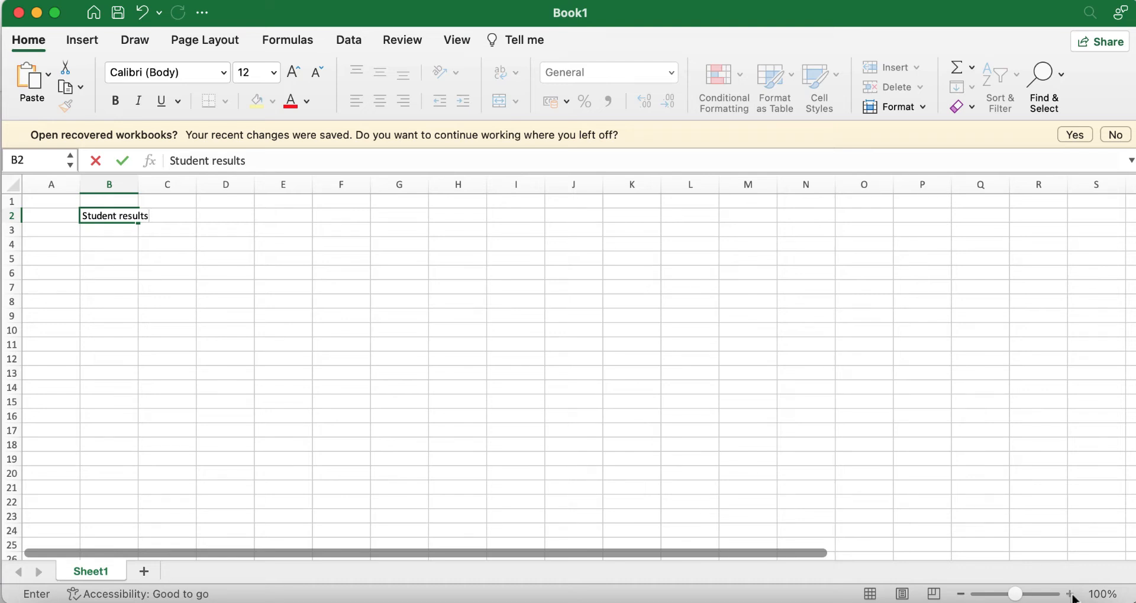
pyautogui.click(399, 315)
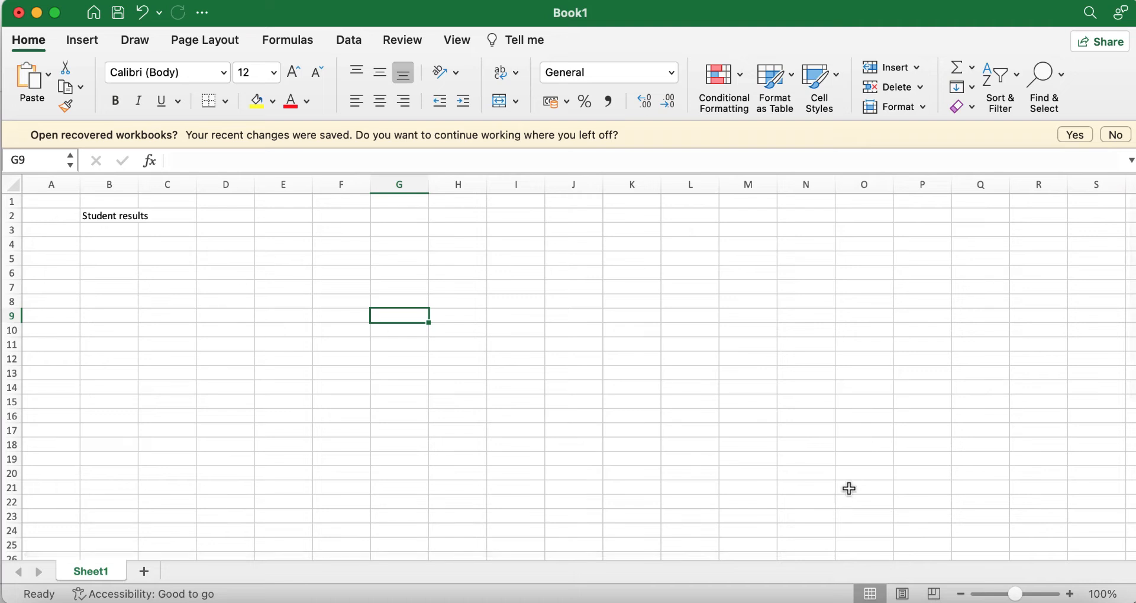
pyautogui.click(1072, 594)
pyautogui.click(1072, 593)
pyautogui.click(1072, 594)
pyautogui.click(1072, 594)
pyautogui.click(1072, 594)
pyautogui.click(1072, 594)
pyautogui.click(1072, 593)
pyautogui.click(1072, 593)
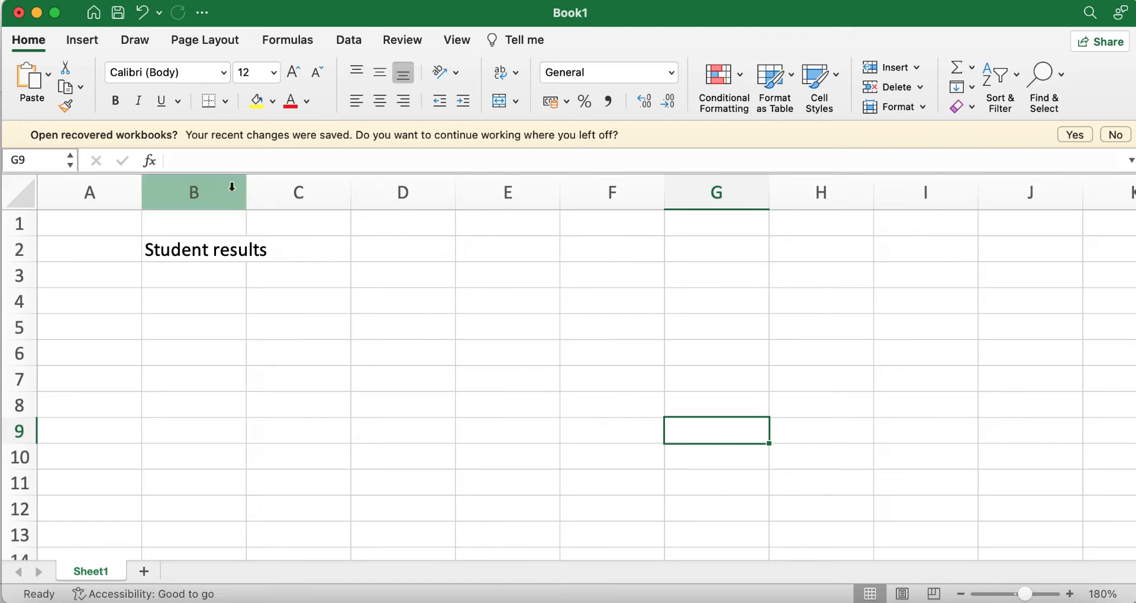
# Step: Widen column B and complete the B2 title as 'Student results for Oxford Secondary School'
pyautogui.moveTo(246, 188); pyautogui.dragTo(270, 188)
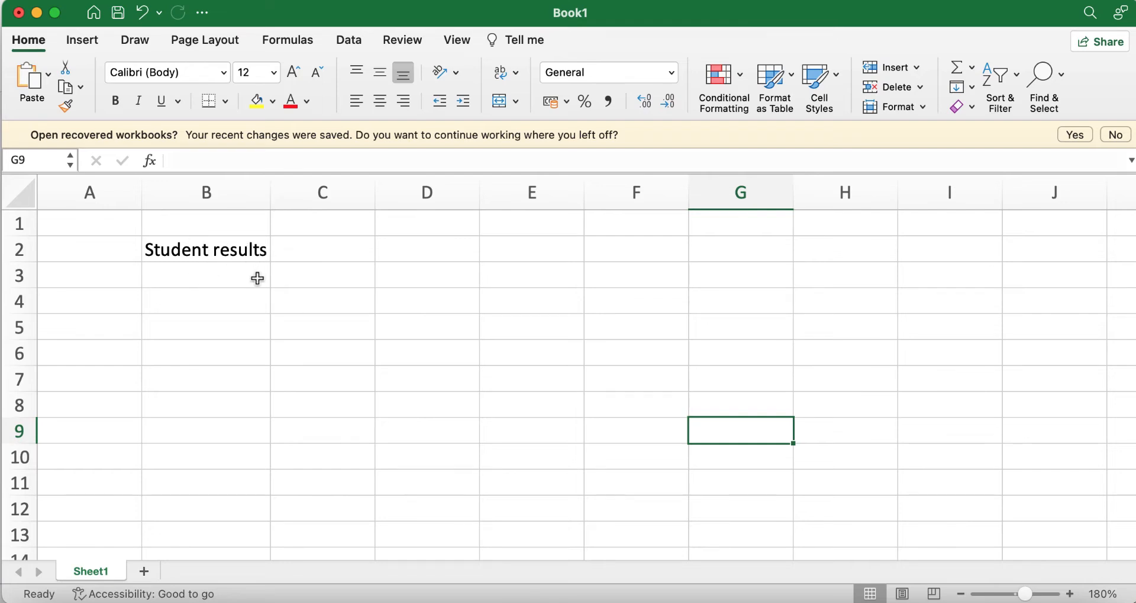
pyautogui.click(260, 254)
pyautogui.click(263, 161)
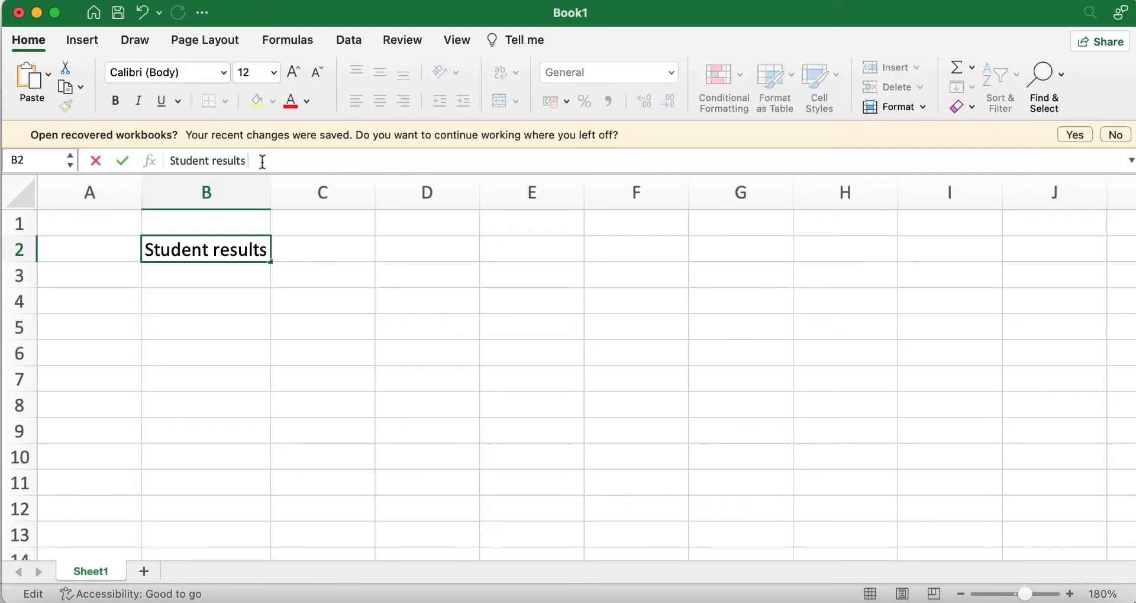
pyautogui.write('for Oxford ')
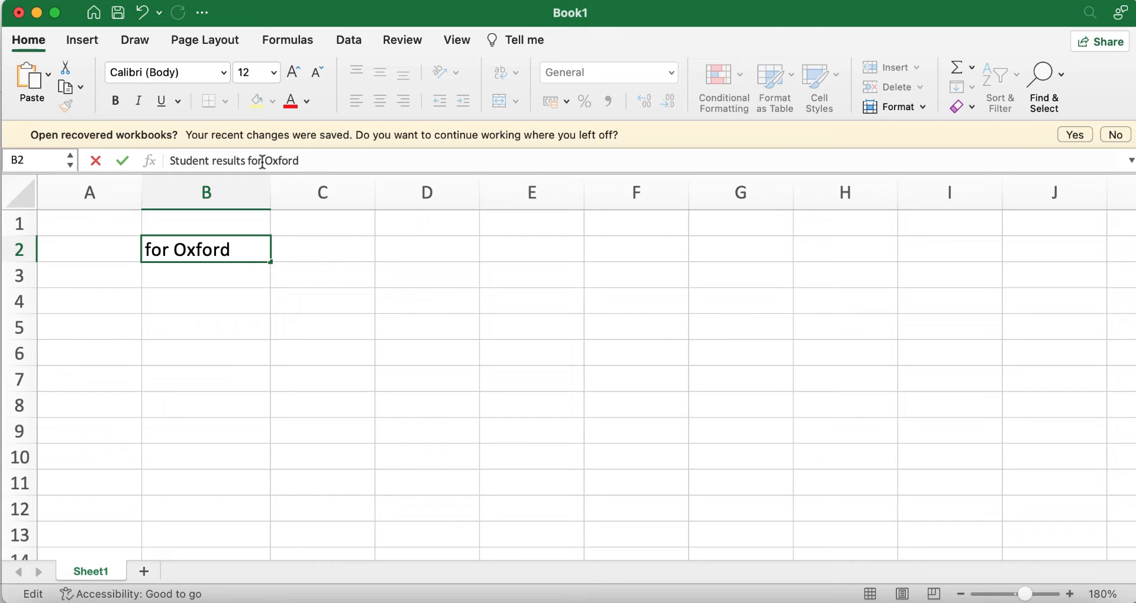
pyautogui.write('Second')
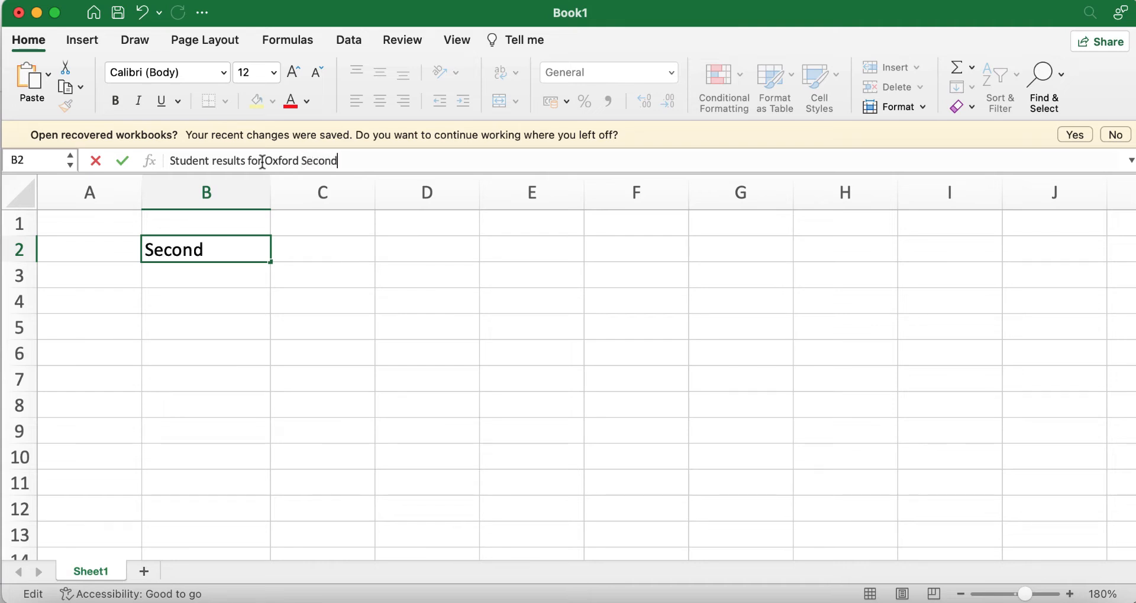
pyautogui.write('ary School')
pyautogui.click(356, 353)
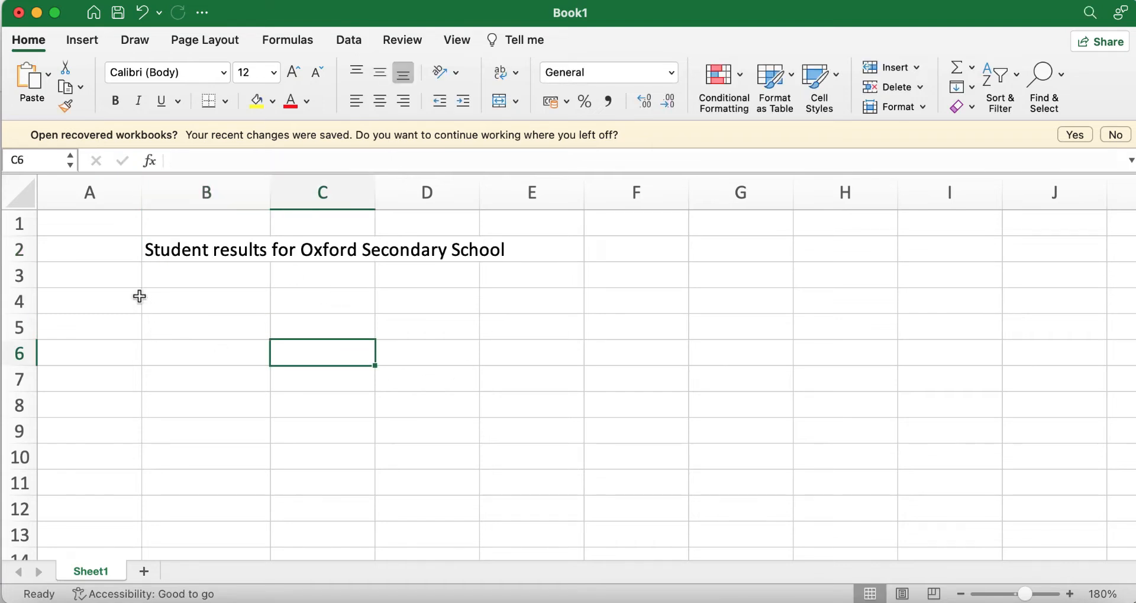
# Step: Enter the headers S/N in A4 and Full Name in B4
pyautogui.click(95, 301)
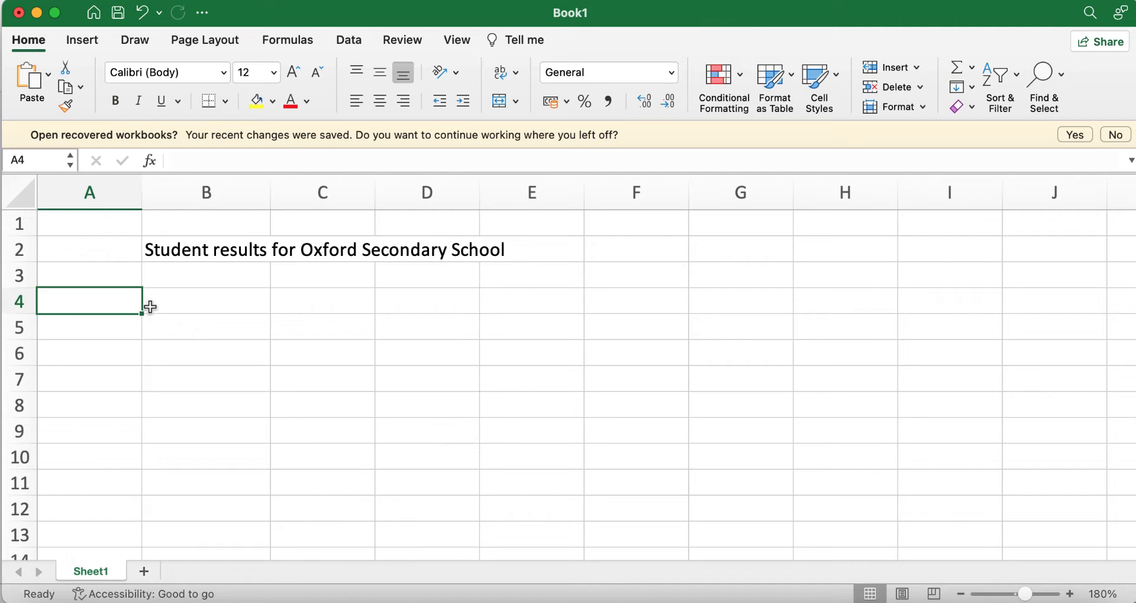
pyautogui.write('S/N')
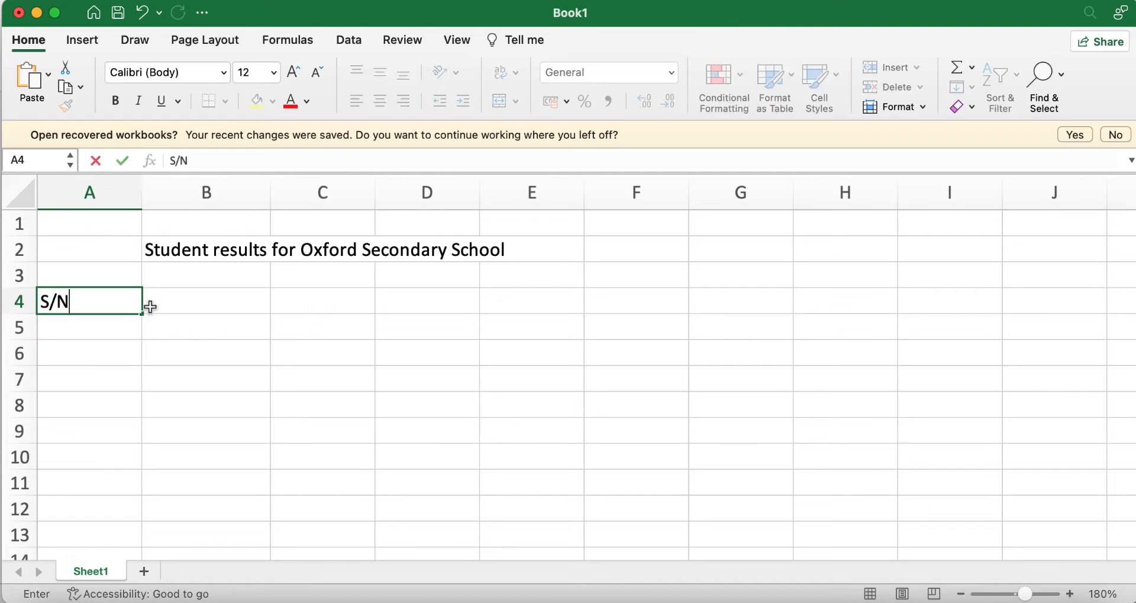
pyautogui.click(194, 310)
pyautogui.write('Fullnam')
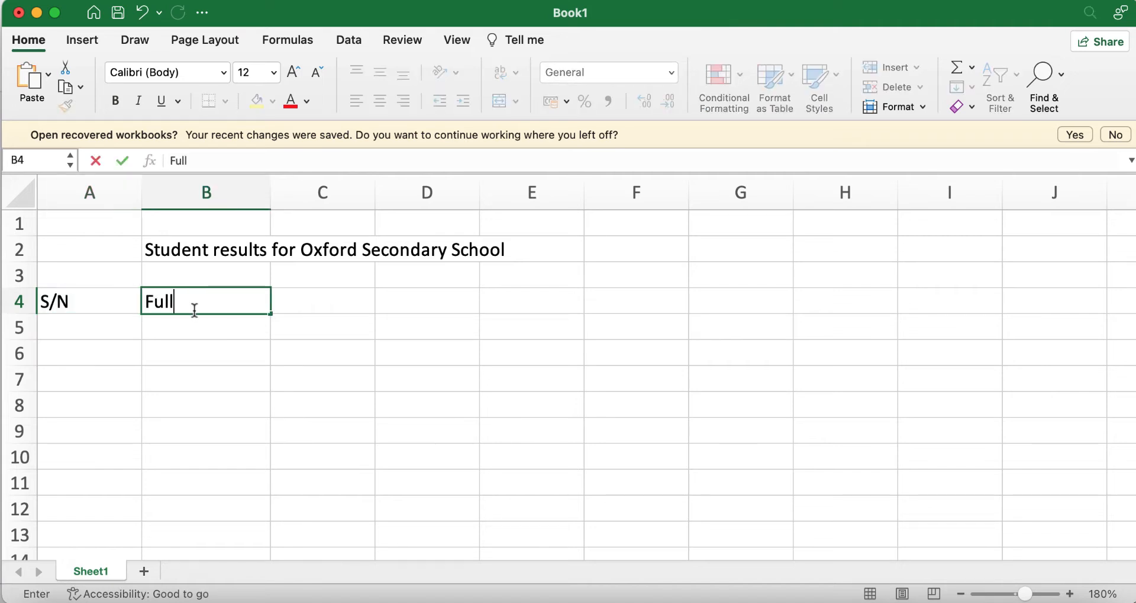
pyautogui.press('BackSpace')
pyautogui.press('BackSpace')
pyautogui.press('BackSpace')
pyautogui.write('Name')
pyautogui.click(308, 305)
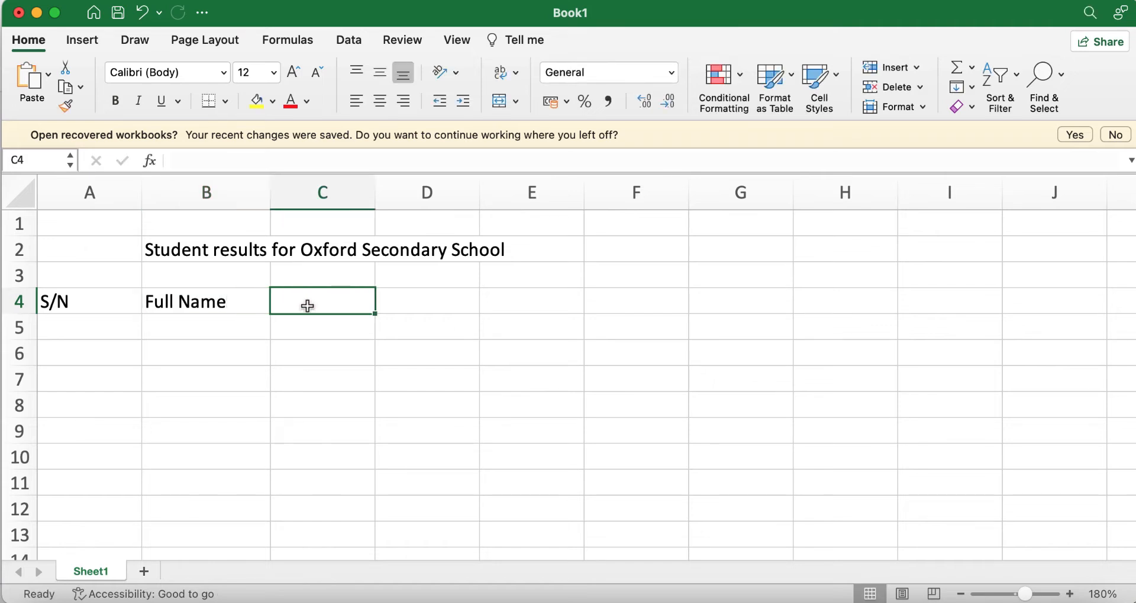
# Step: Add the English, Maths, Government and Economics headers in C4 to F4
pyautogui.write('English')
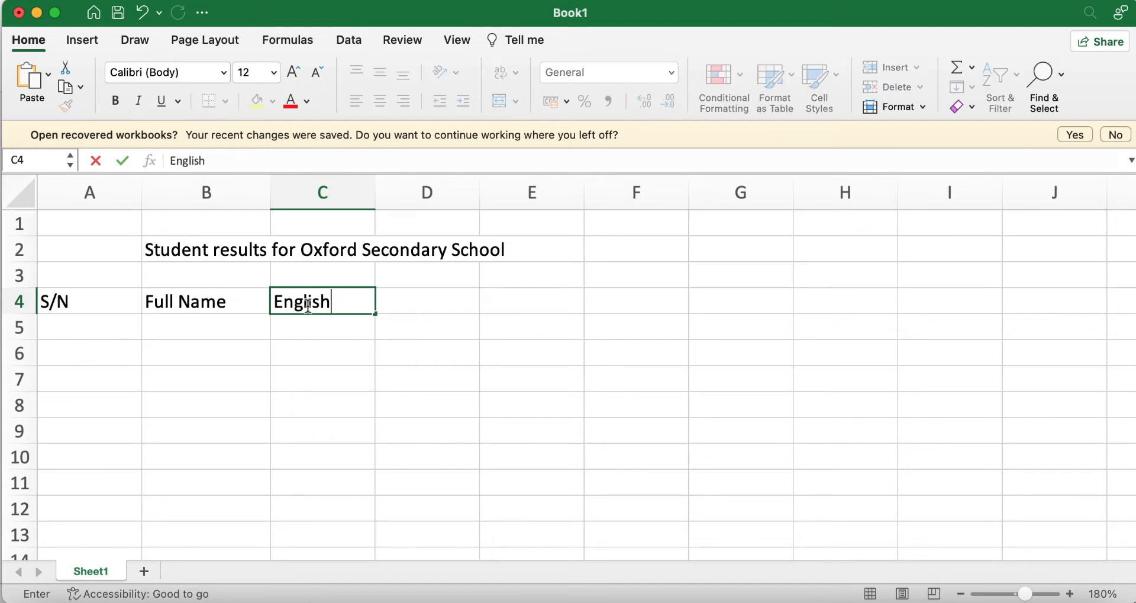
pyautogui.press('Tab')
pyautogui.write('Maths')
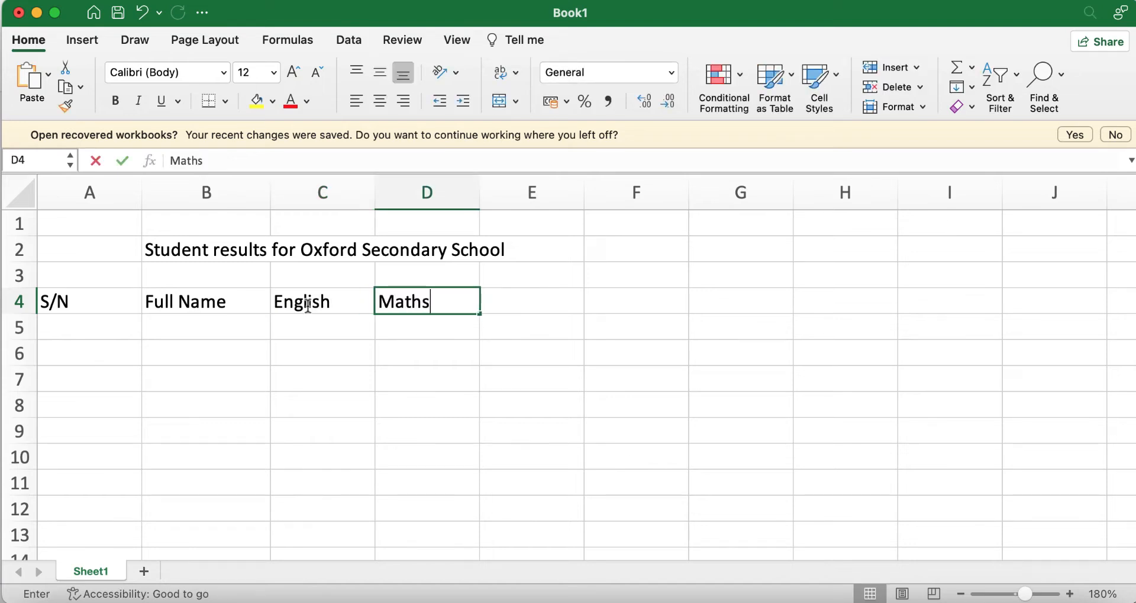
pyautogui.press('Tab')
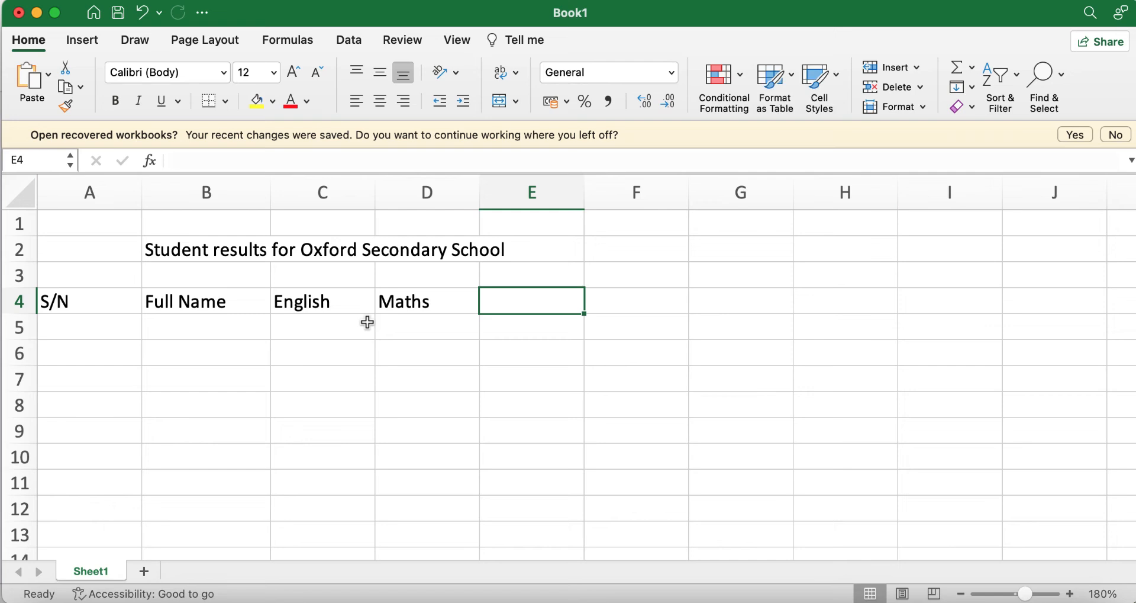
pyautogui.write('G')
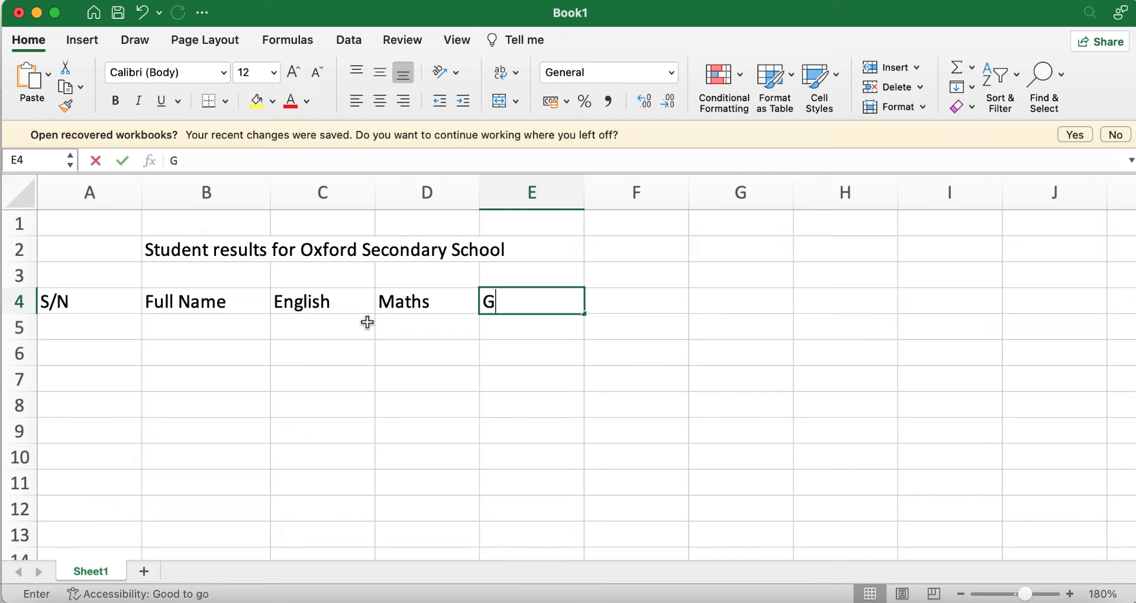
pyautogui.write('iovernment')
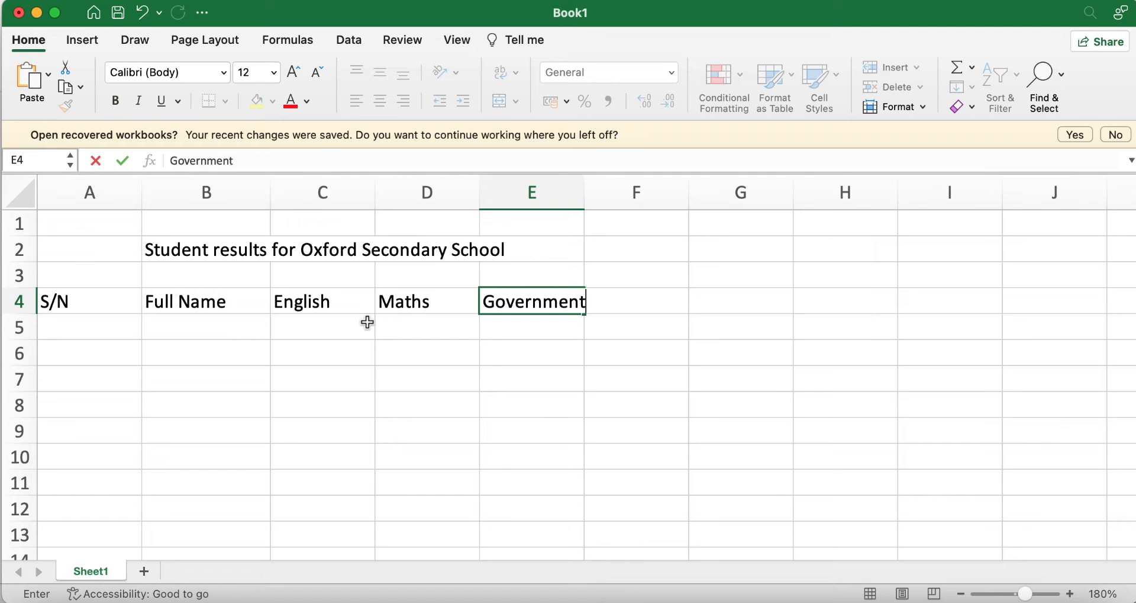
pyautogui.press('Tab')
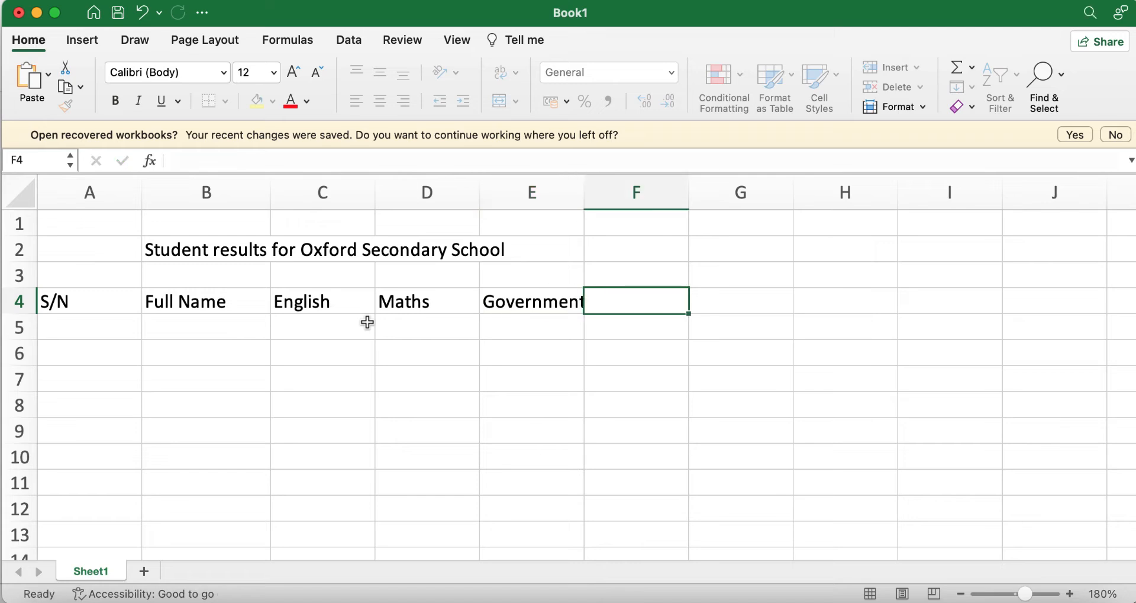
pyautogui.write('Economics')
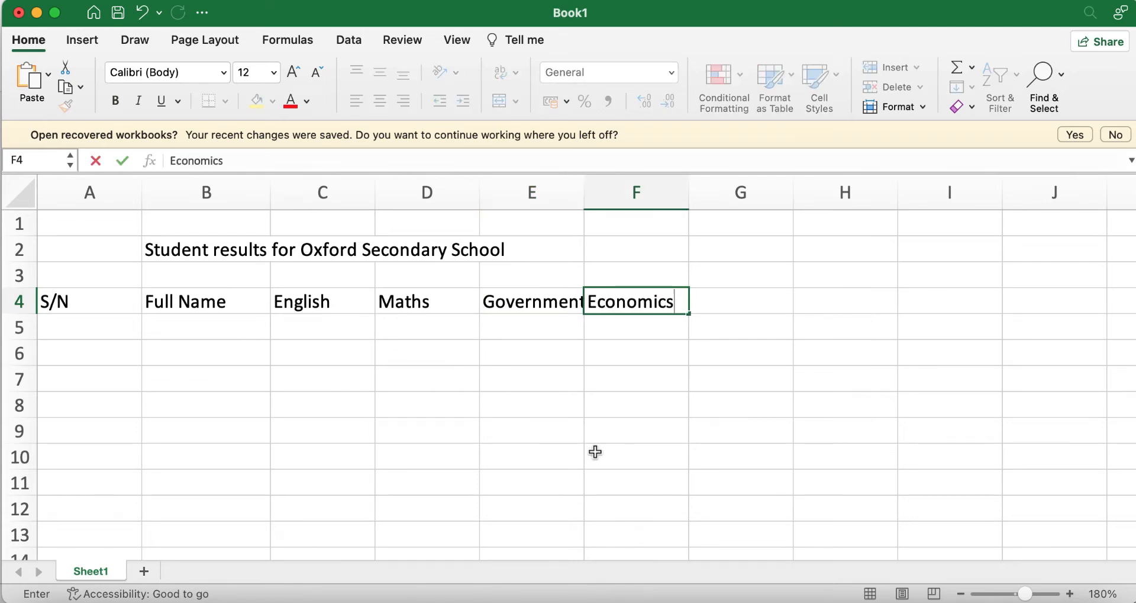
pyautogui.click(622, 473)
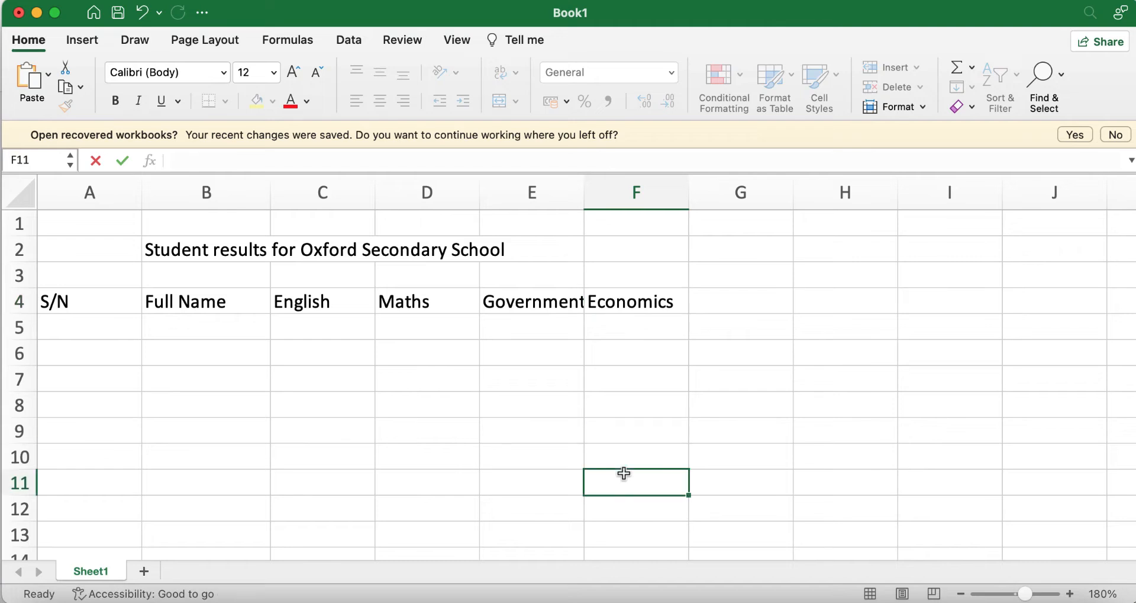
pyautogui.click(334, 302)
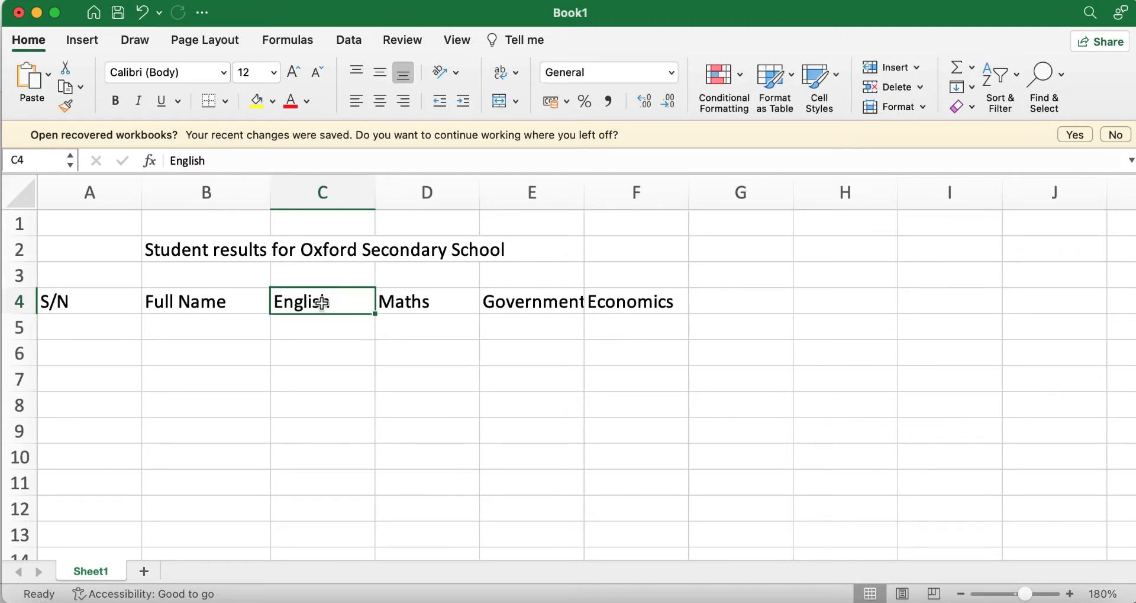
pyautogui.click(95, 322)
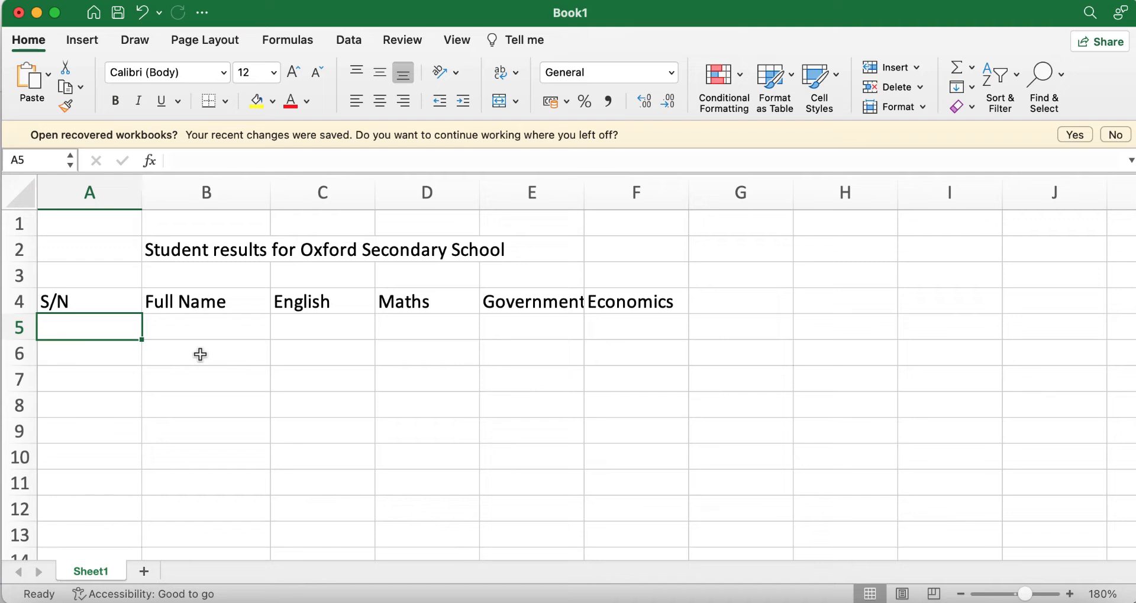
# Step: Enter serial numbers 1, 2 and 3 in A5 to A7
pyautogui.write('1')
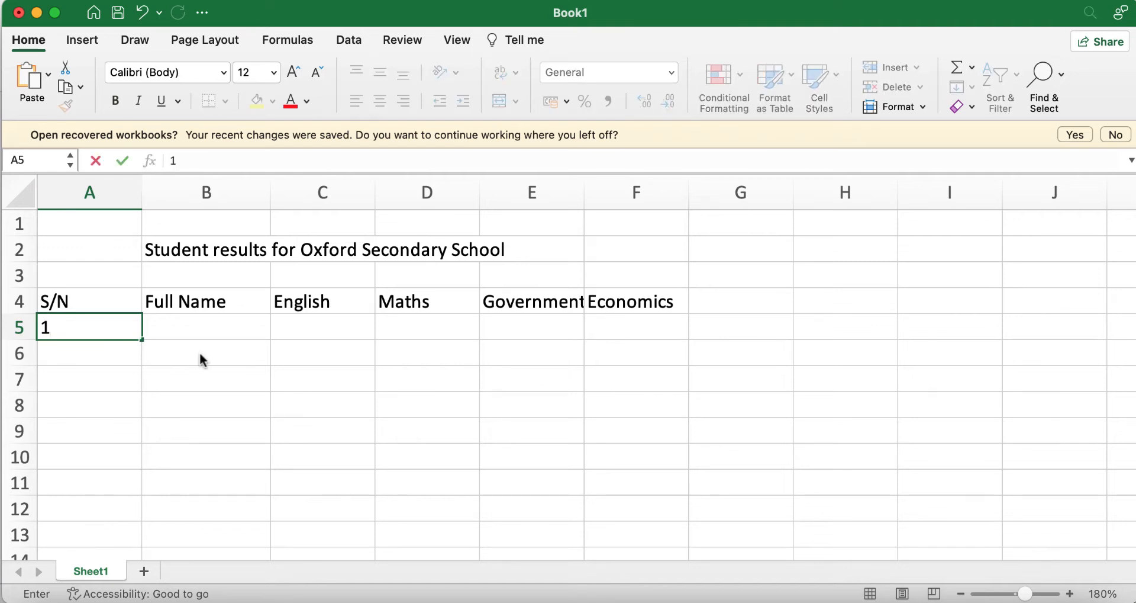
pyautogui.press('Return')
pyautogui.write('2')
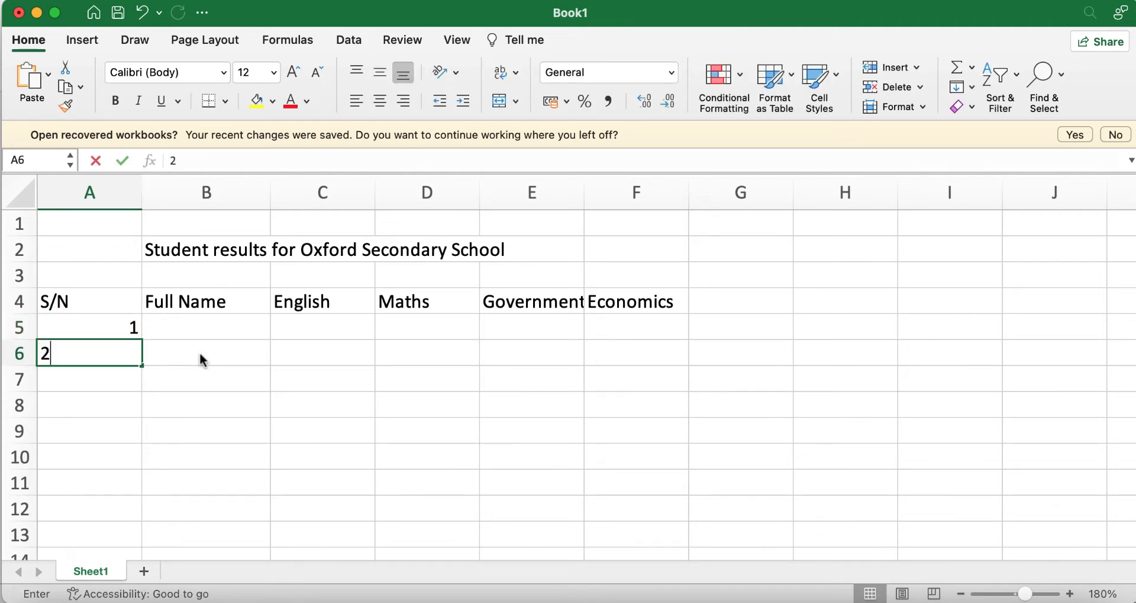
pyautogui.press('Return')
pyautogui.write('3')
pyautogui.press('Return')
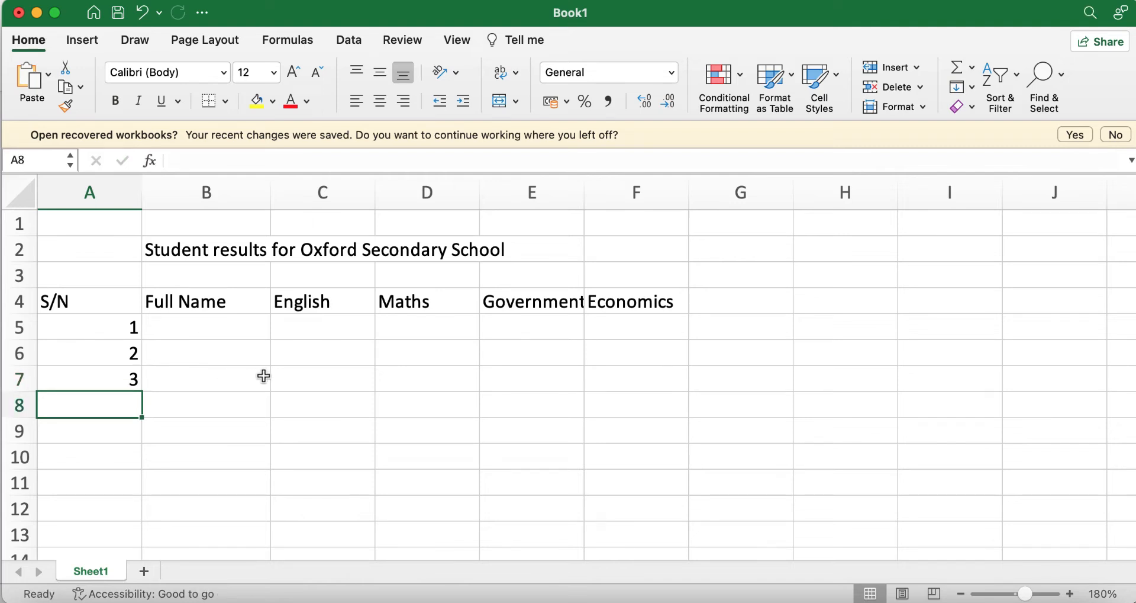
# Step: Fill the serial numbers down to 5 in A9, undoing the overshooting fill
pyautogui.moveTo(110, 328); pyautogui.dragTo(121, 373)
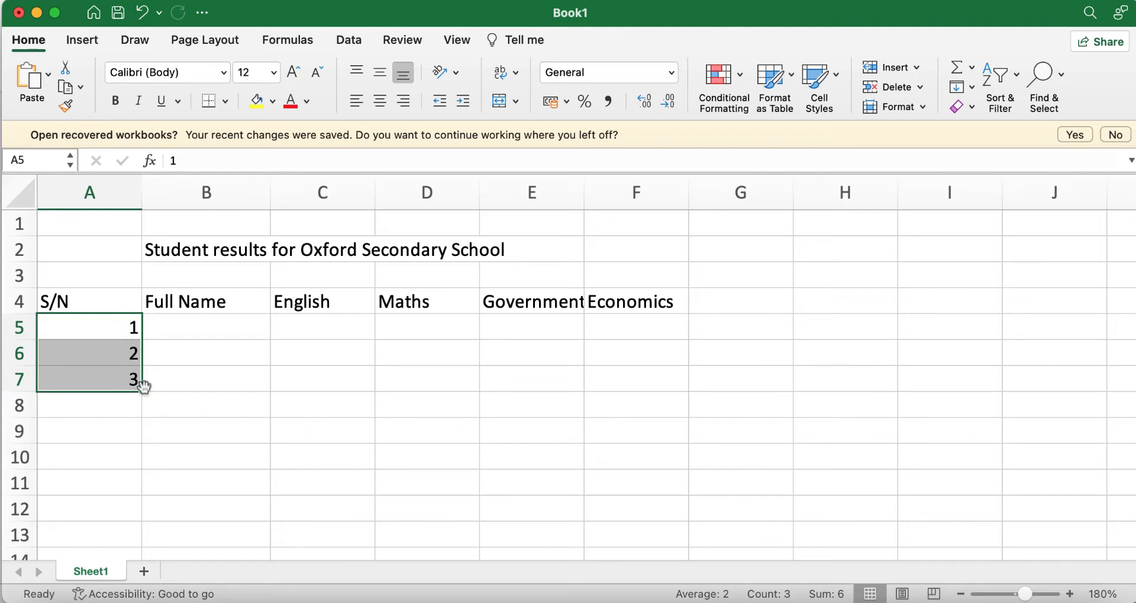
pyautogui.moveTo(142, 393); pyautogui.dragTo(140, 436)
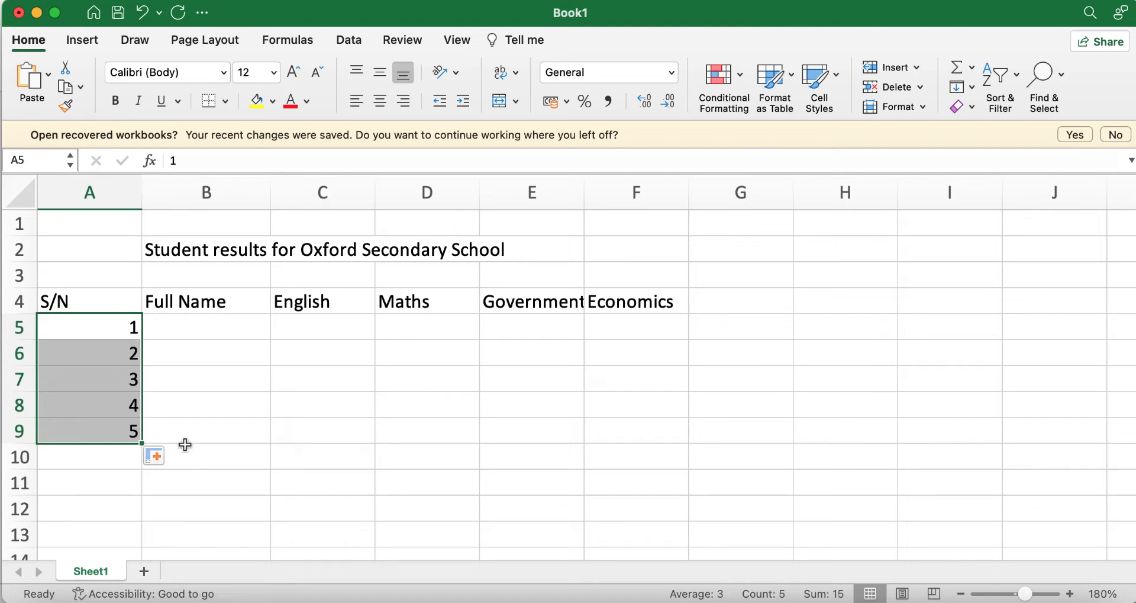
pyautogui.moveTo(142, 443); pyautogui.dragTo(144, 533)
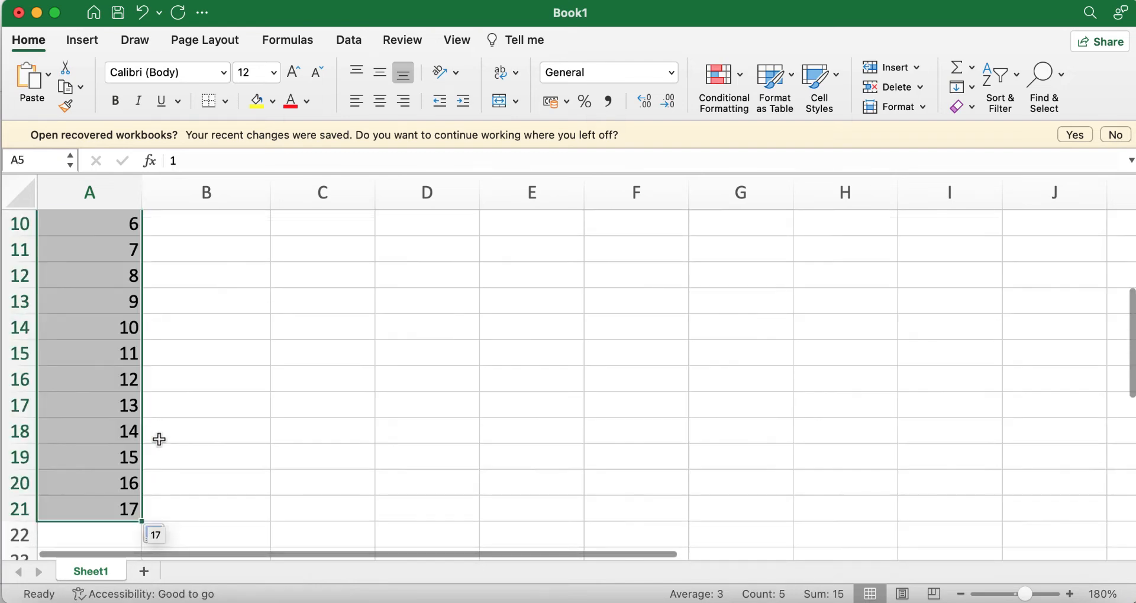
pyautogui.scroll(3, 108, 460)
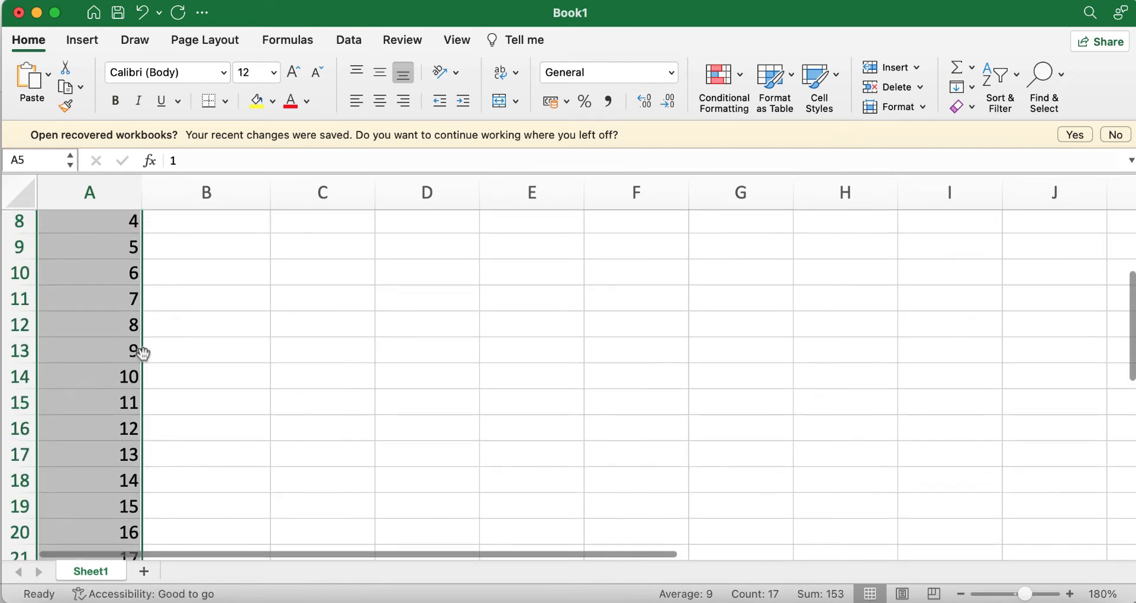
pyautogui.scroll(1, 122, 329)
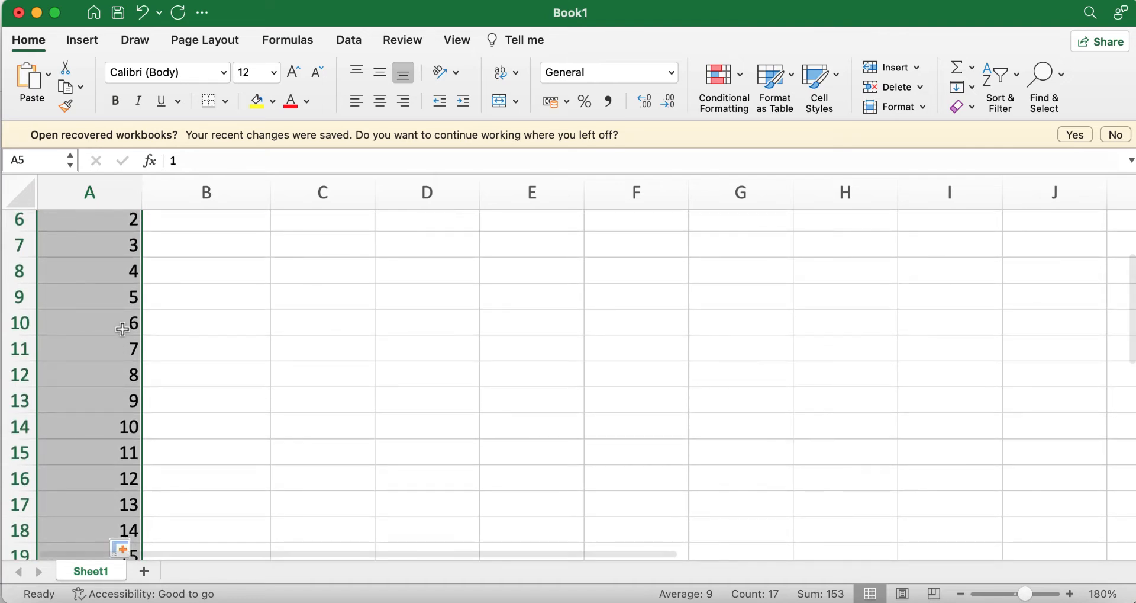
pyautogui.press('super+z')
pyautogui.scroll(5, 122, 326)
pyautogui.click(218, 433)
pyautogui.click(217, 326)
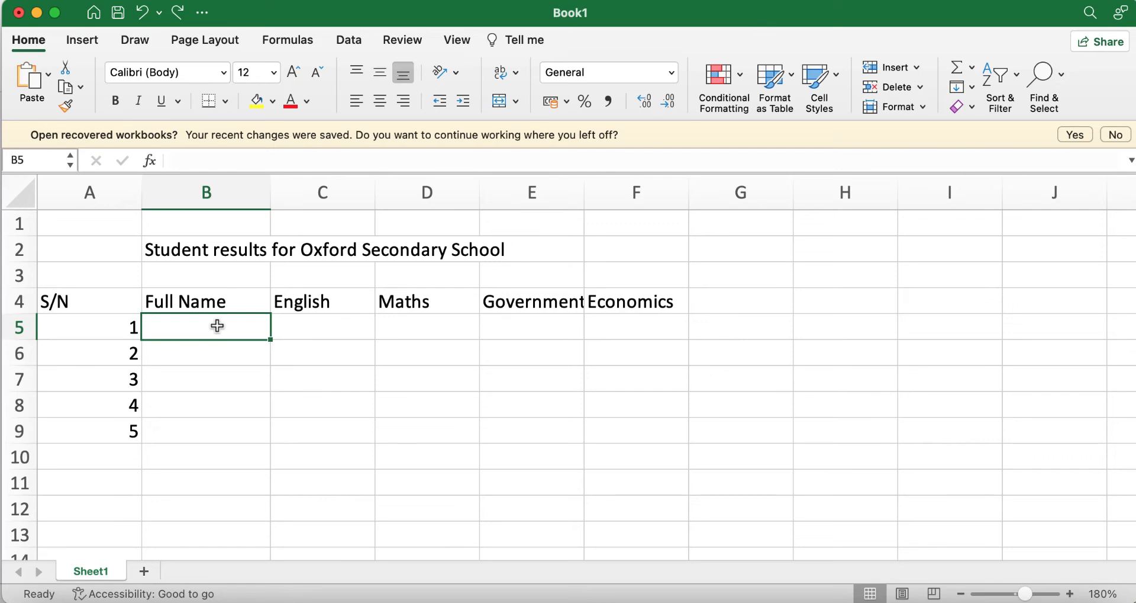
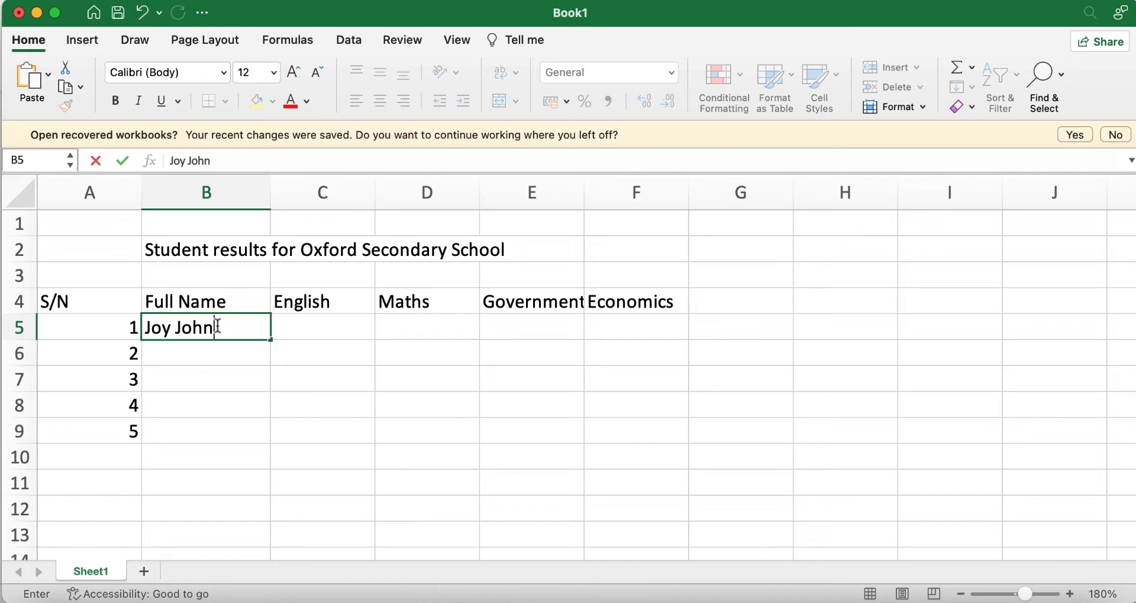
# Step: Enter the five students' full names in B5 to B9
pyautogui.press('Return')
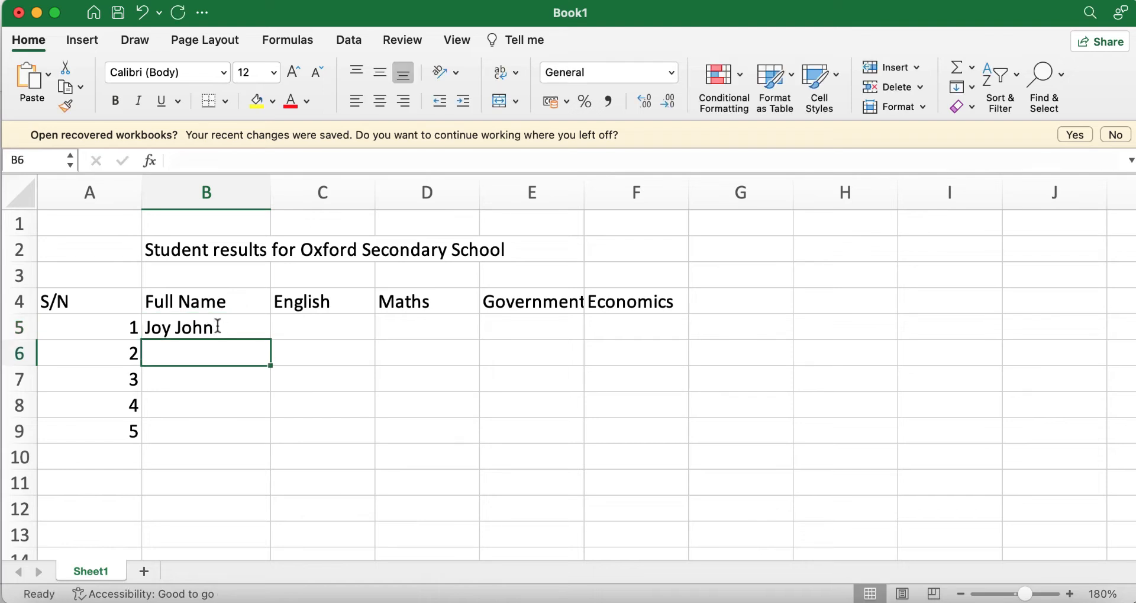
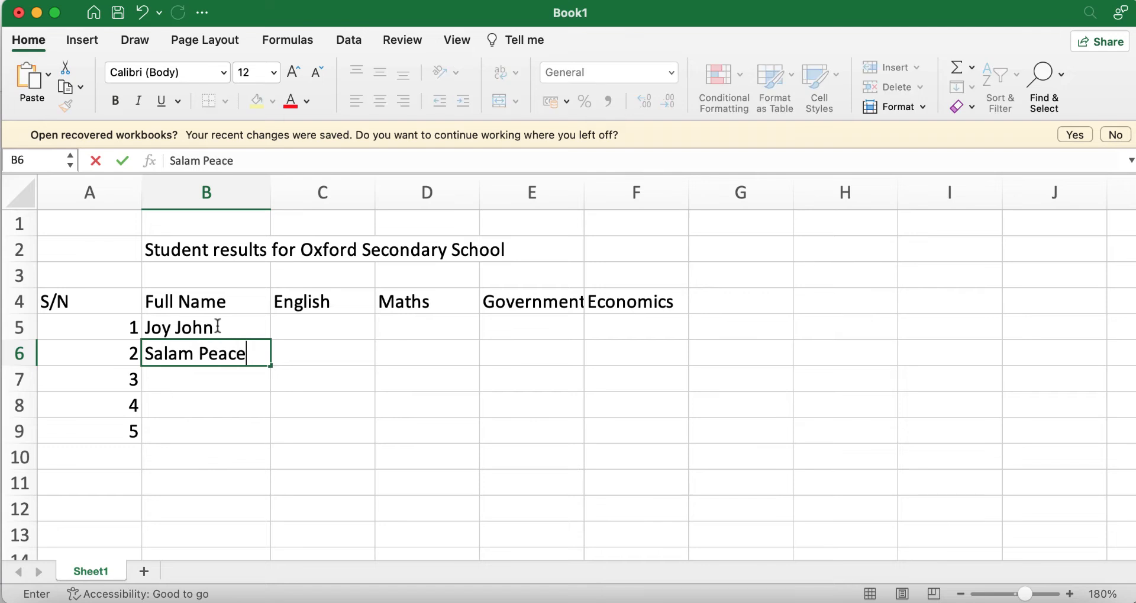
pyautogui.press('Return')
pyautogui.write('Is')
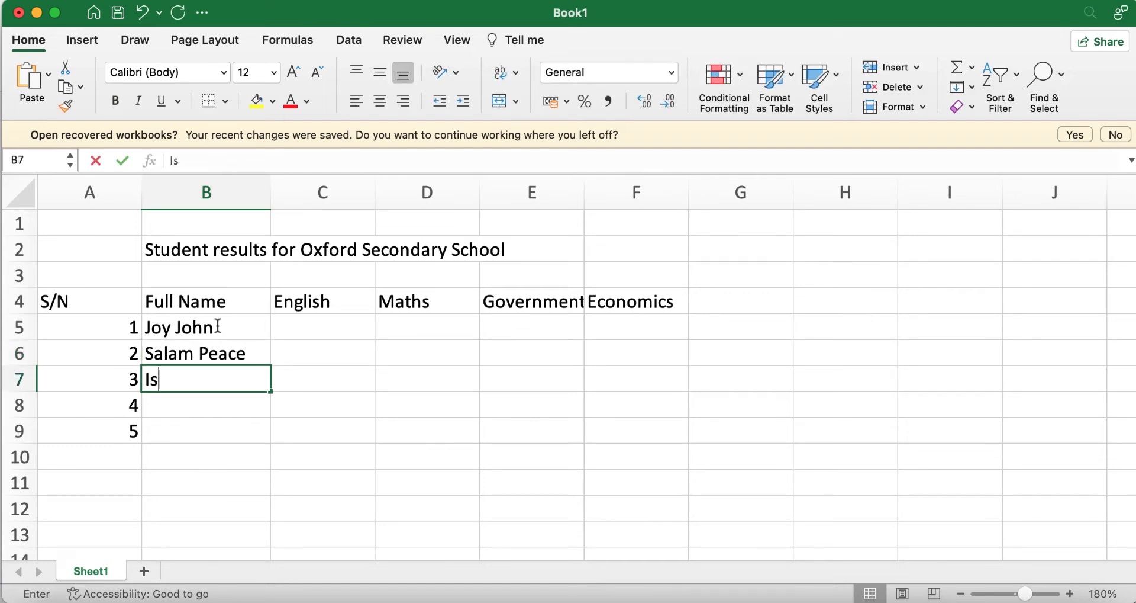
pyautogui.write('mail T')
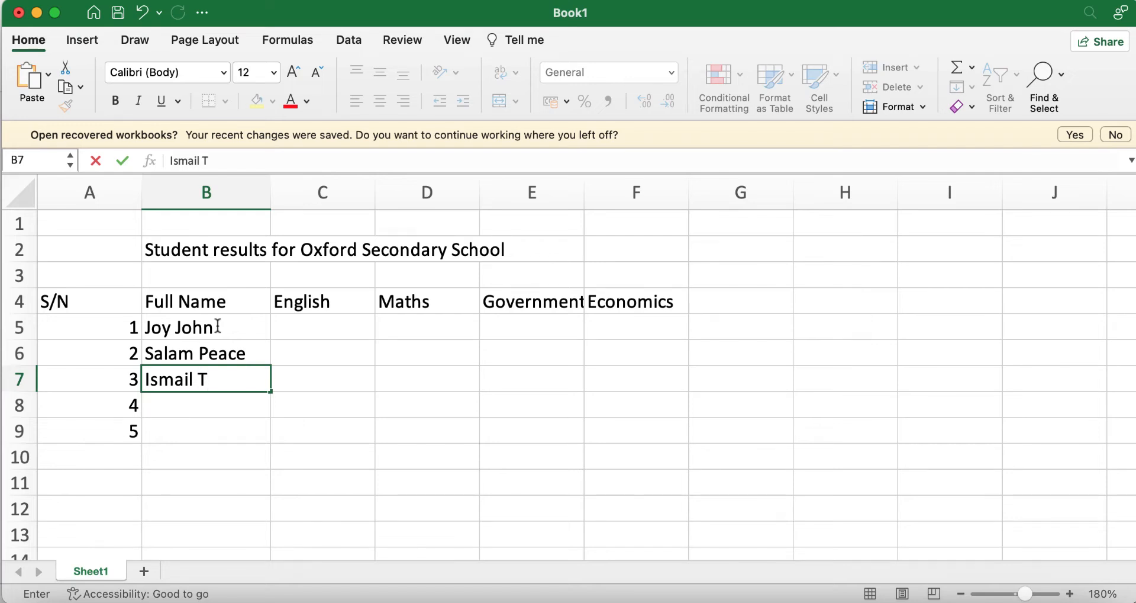
pyautogui.press('Return')
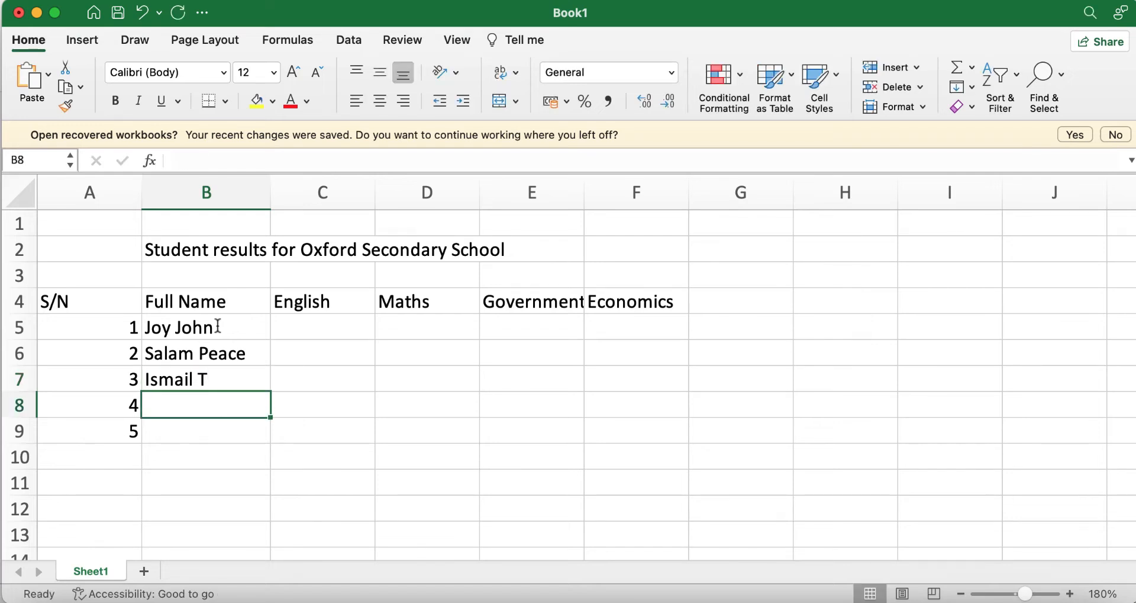
pyautogui.write('St')
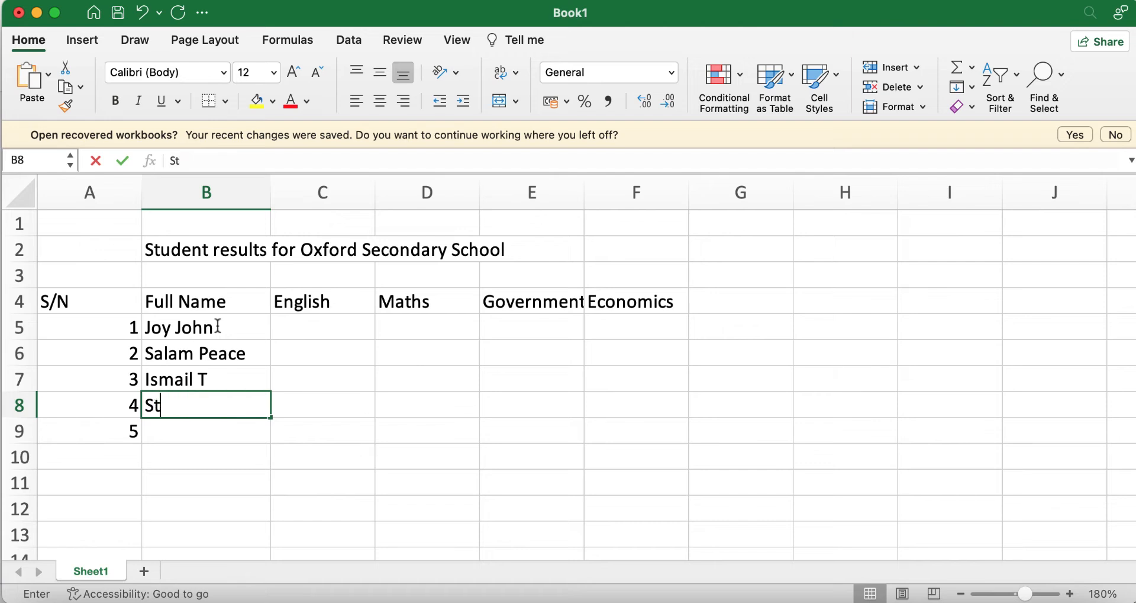
pyautogui.write('one Cold')
pyautogui.press('Return')
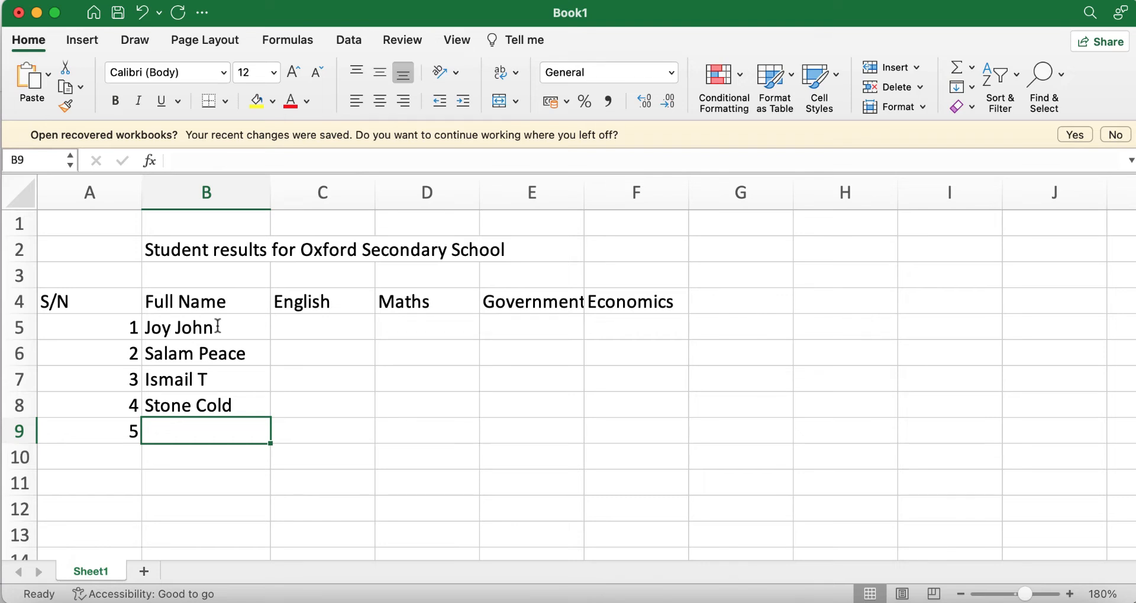
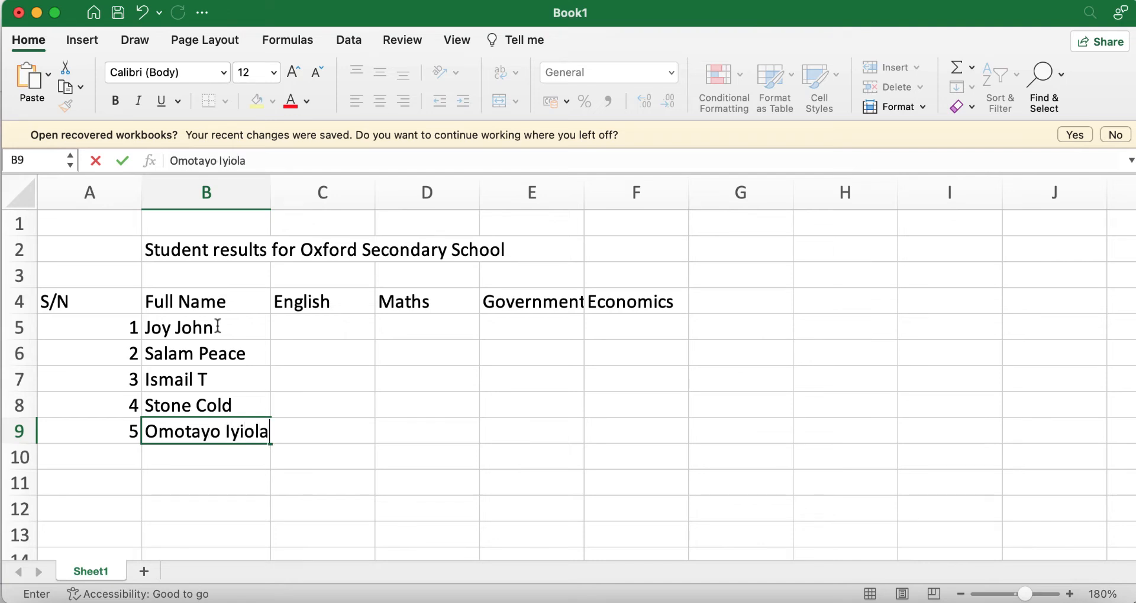
pyautogui.click(276, 197)
# Step: Widen column E slightly and change the C4 heading to English (100)
pyautogui.click(468, 441)
pyautogui.click(311, 327)
pyautogui.moveTo(584, 182); pyautogui.dragTo(588, 181)
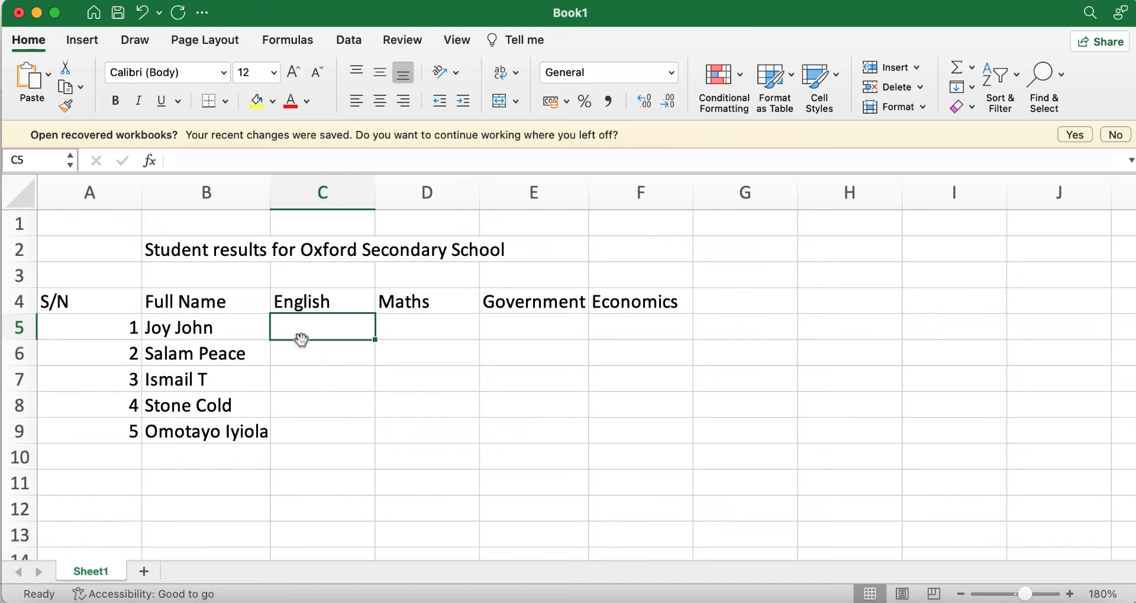
pyautogui.doubleClick(332, 302)
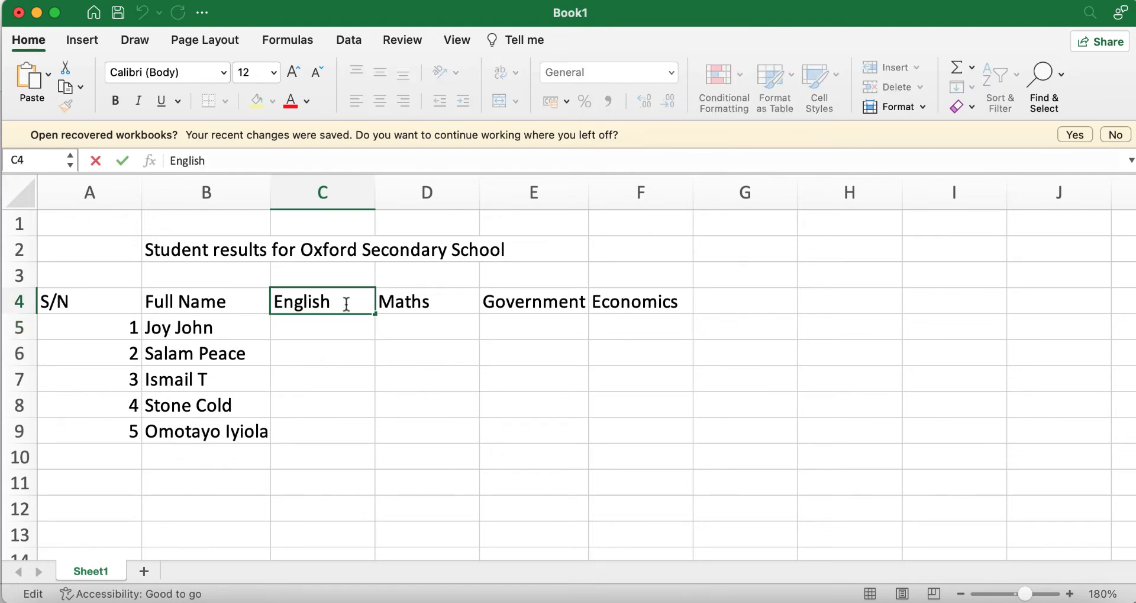
pyautogui.write('(100)')
pyautogui.click(444, 372)
# Step: Widen column C, change D4 to Maths (100), and widen column D
pyautogui.moveTo(375, 191); pyautogui.dragTo(385, 191)
pyautogui.doubleClick(452, 303)
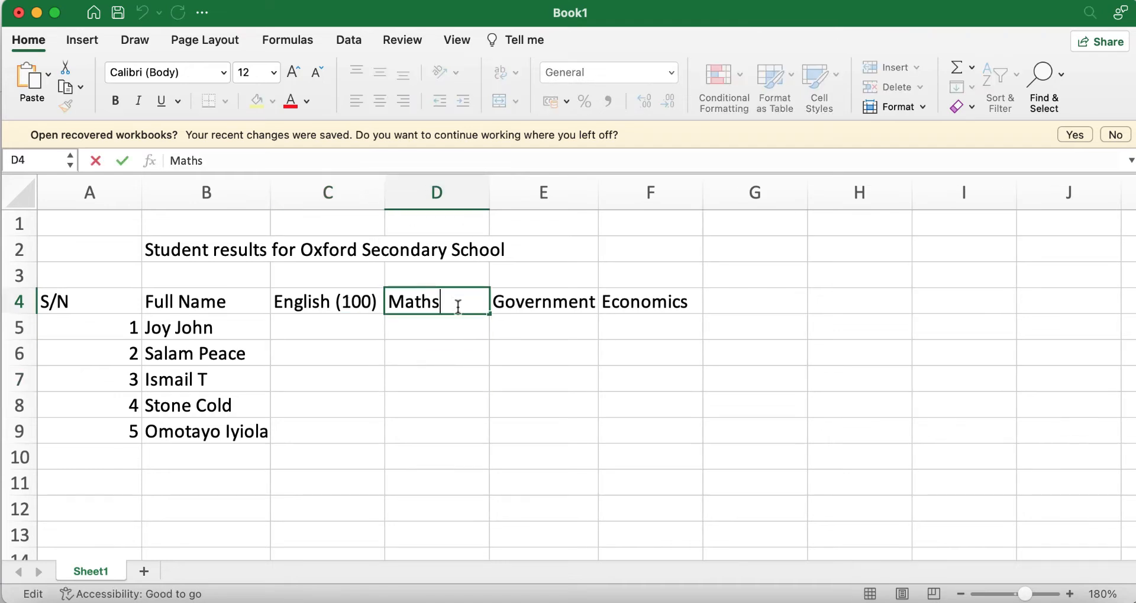
pyautogui.write('(100)')
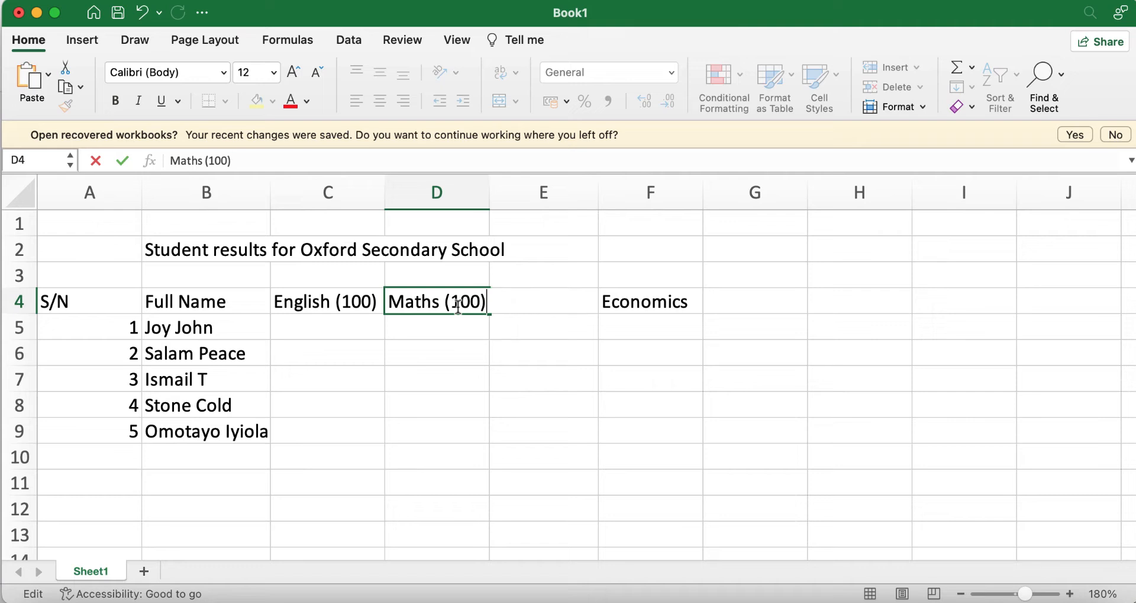
pyautogui.click(607, 402)
pyautogui.moveTo(491, 191); pyautogui.dragTo(493, 192)
# Step: Change the E4 heading to Government (100) and fit column E to it
pyautogui.moveTo(601, 183); pyautogui.dragTo(607, 187)
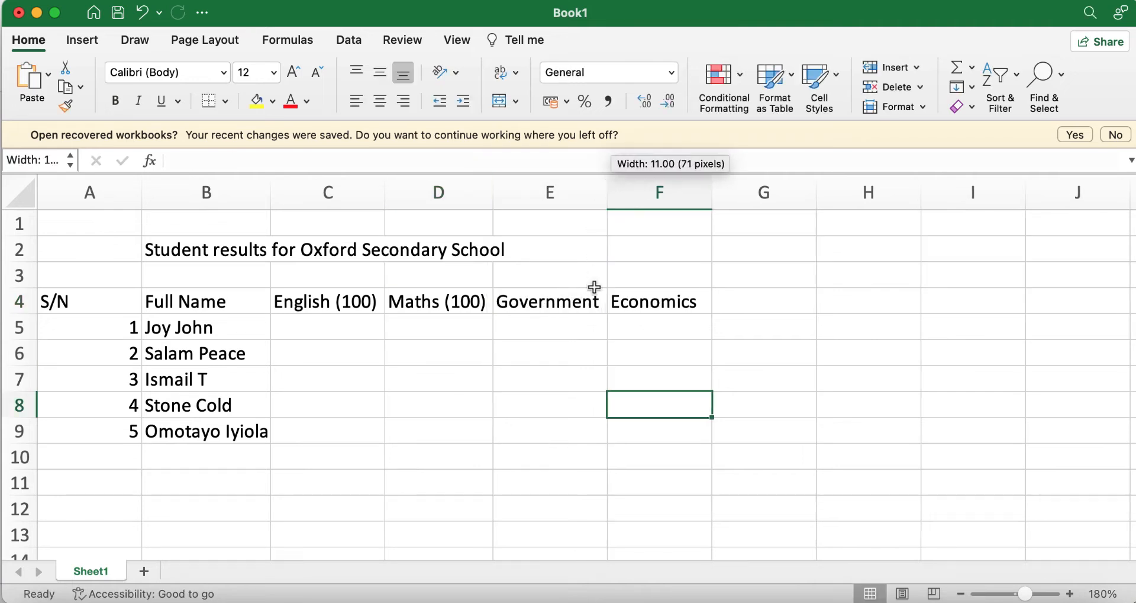
pyautogui.click(595, 301)
pyautogui.doubleClick(596, 300)
pyautogui.write('(100')
pyautogui.click(636, 370)
pyautogui.doubleClick(607, 193)
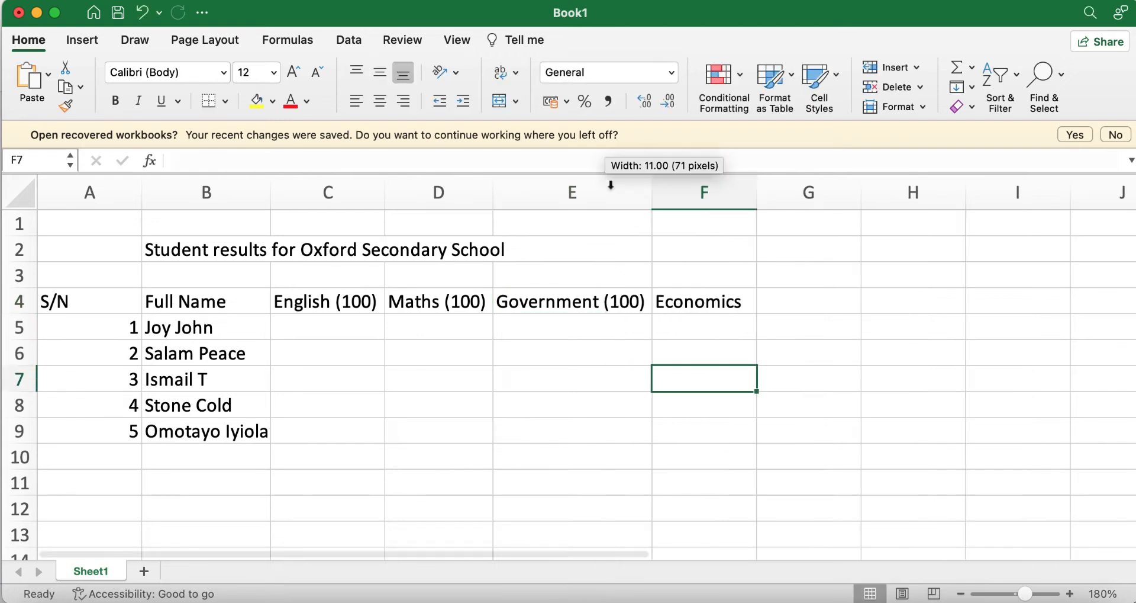
# Step: Make F4 read Economics (100), widen column F, and narrow column A to 4.00
pyautogui.doubleClick(750, 310)
pyautogui.write('(100')
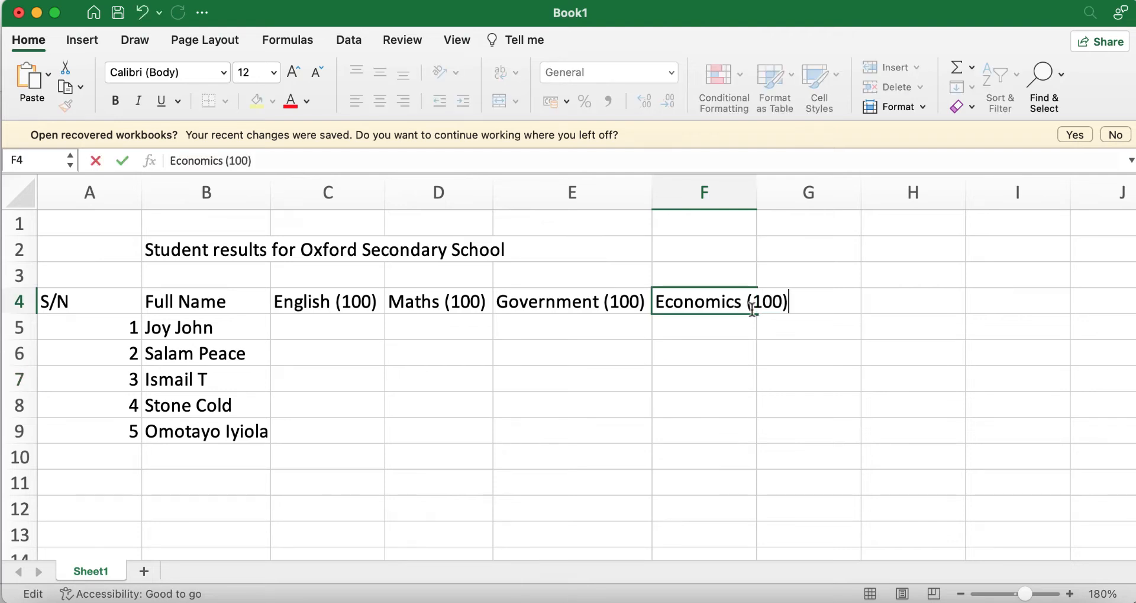
pyautogui.click(781, 411)
pyautogui.moveTo(756, 191); pyautogui.dragTo(793, 188)
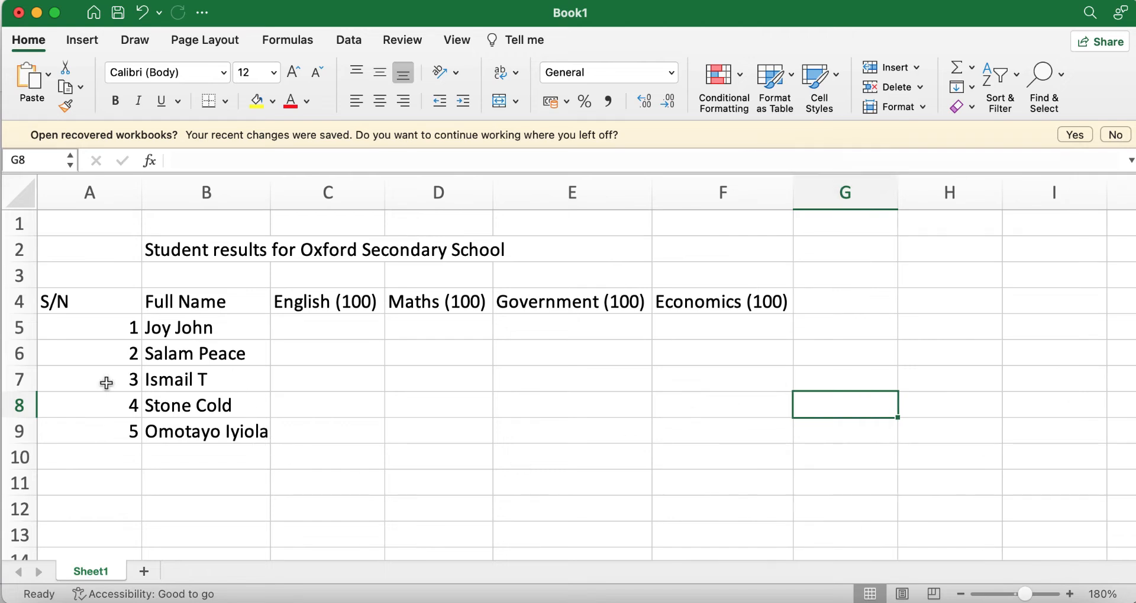
pyautogui.moveTo(137, 187); pyautogui.dragTo(84, 189)
pyautogui.click(375, 456)
# Step: Enter English scores 45, 67, 31, 87, 65 in C5 to C9
pyautogui.click(244, 326)
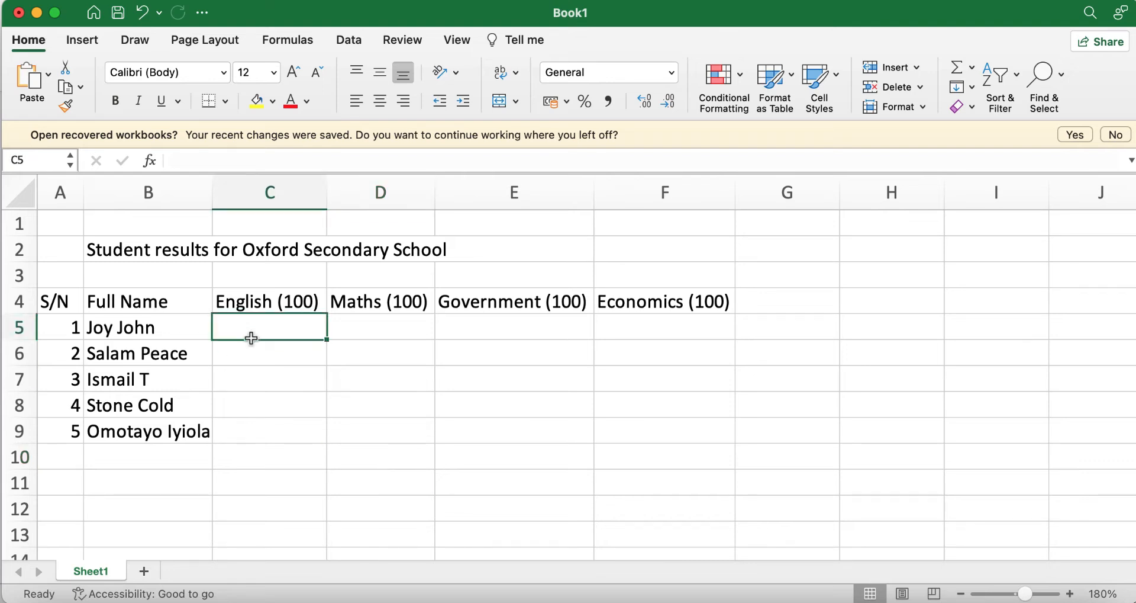
pyautogui.write('45')
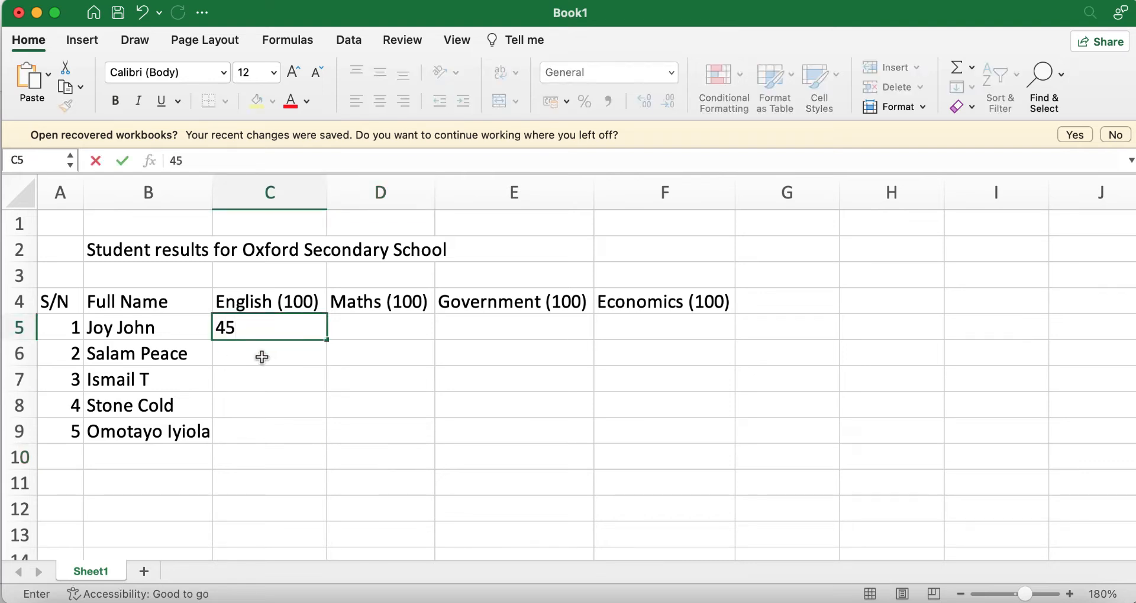
pyautogui.click(263, 356)
pyautogui.write('67')
pyautogui.press('Return')
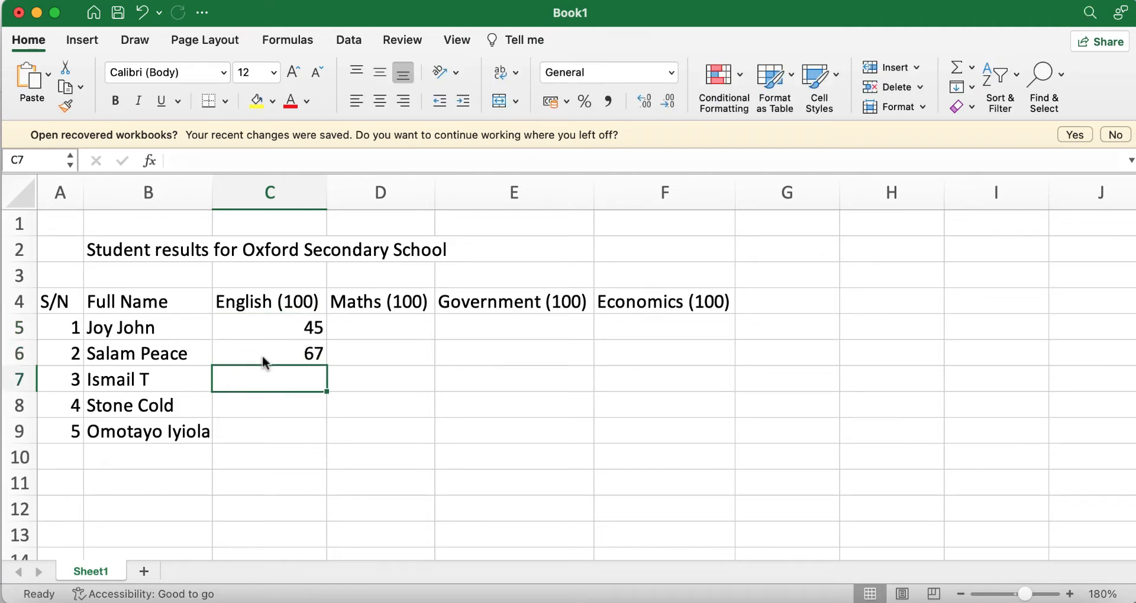
pyautogui.write('31')
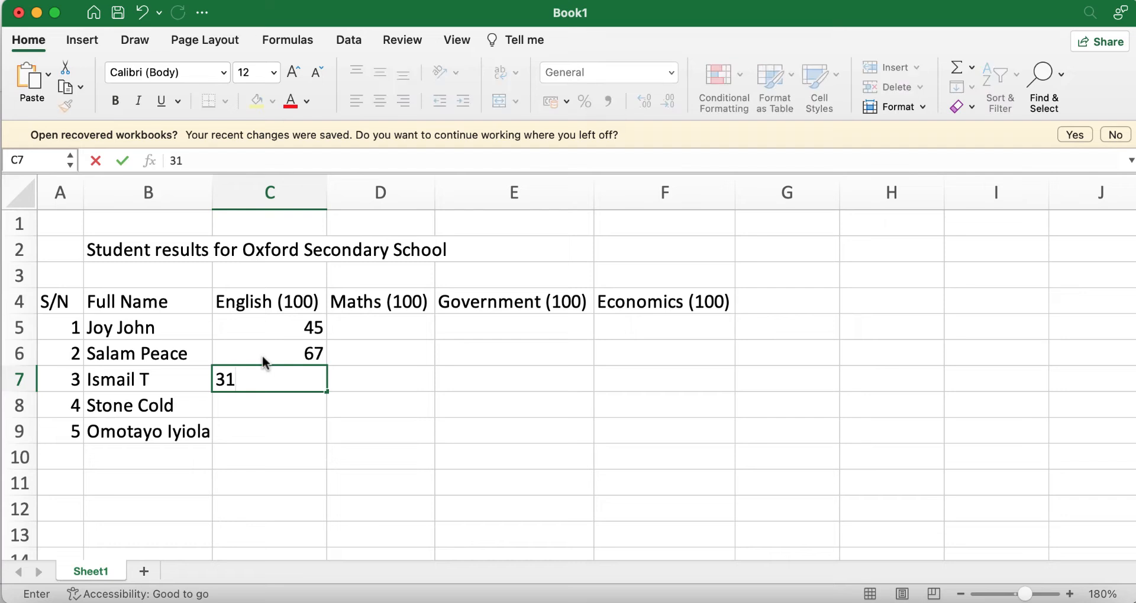
pyautogui.press('Return')
pyautogui.write('87')
pyautogui.press('Return')
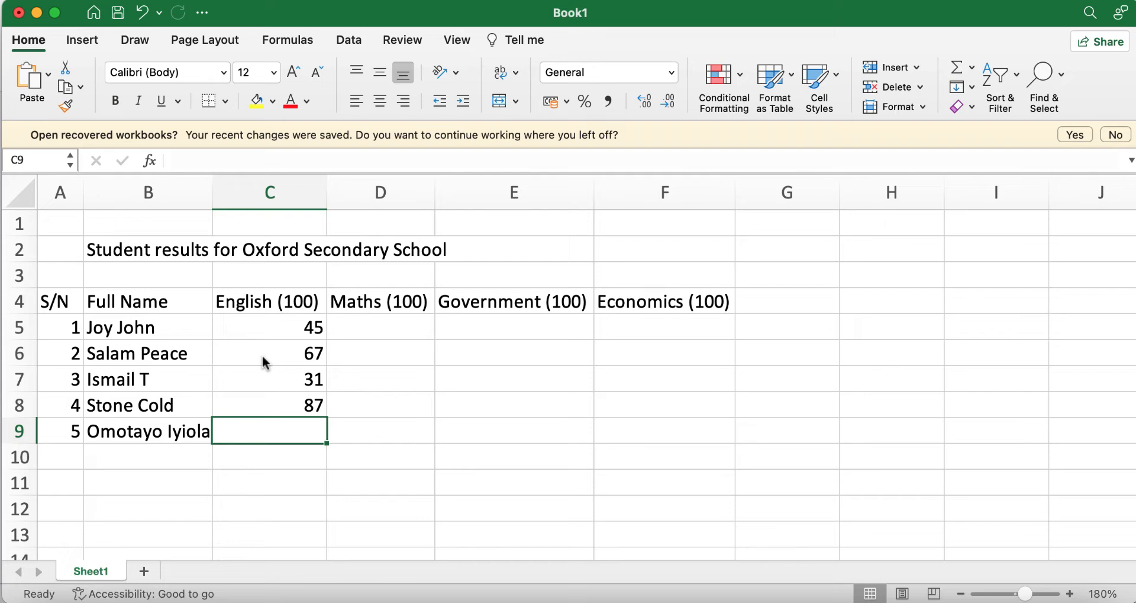
pyautogui.write('65')
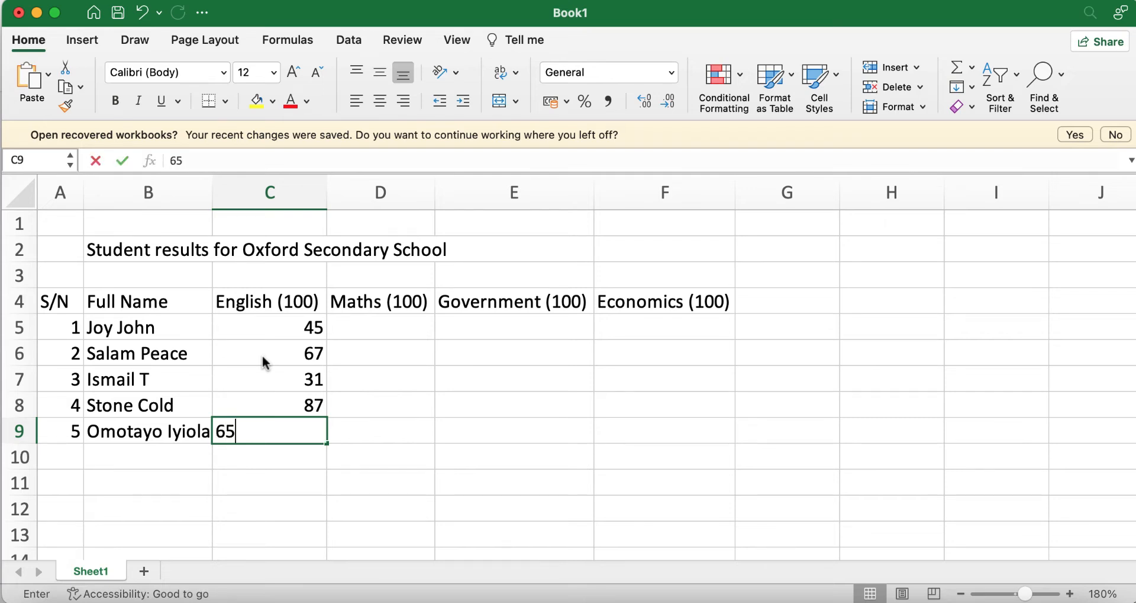
pyautogui.click(368, 332)
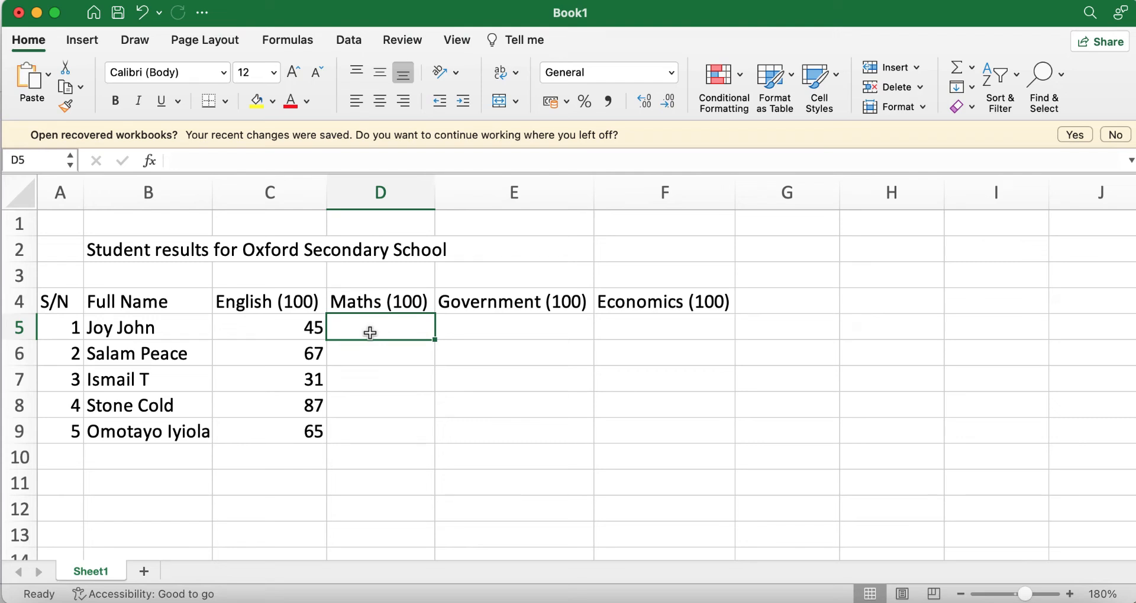
# Step: Enter Maths scores 49, 55, 82, 75, 45 in D5 to D9
pyautogui.write('49')
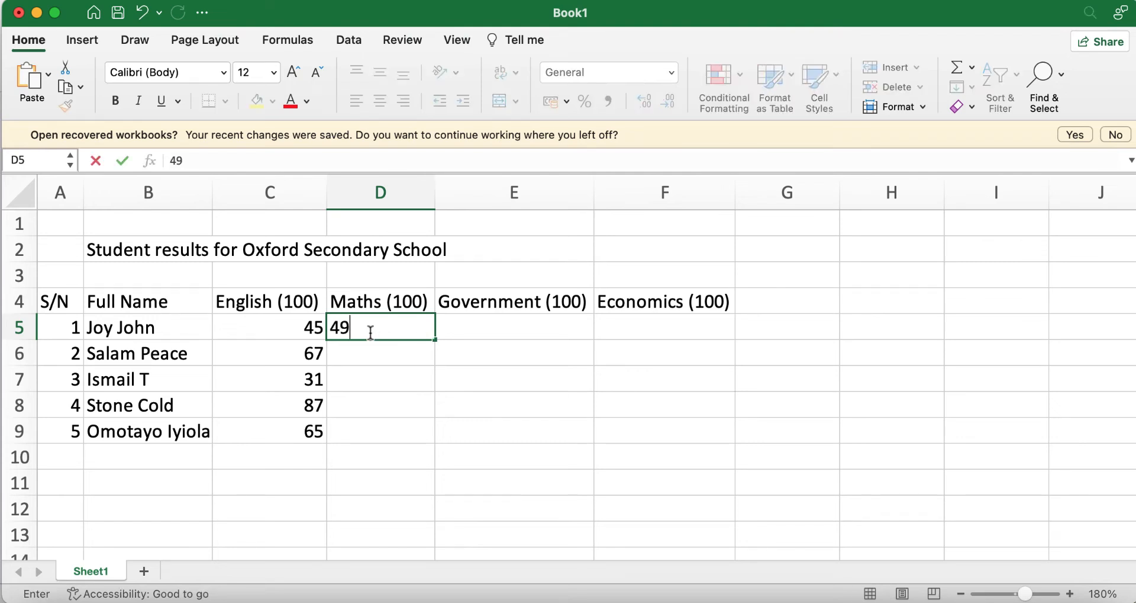
pyautogui.press('Return')
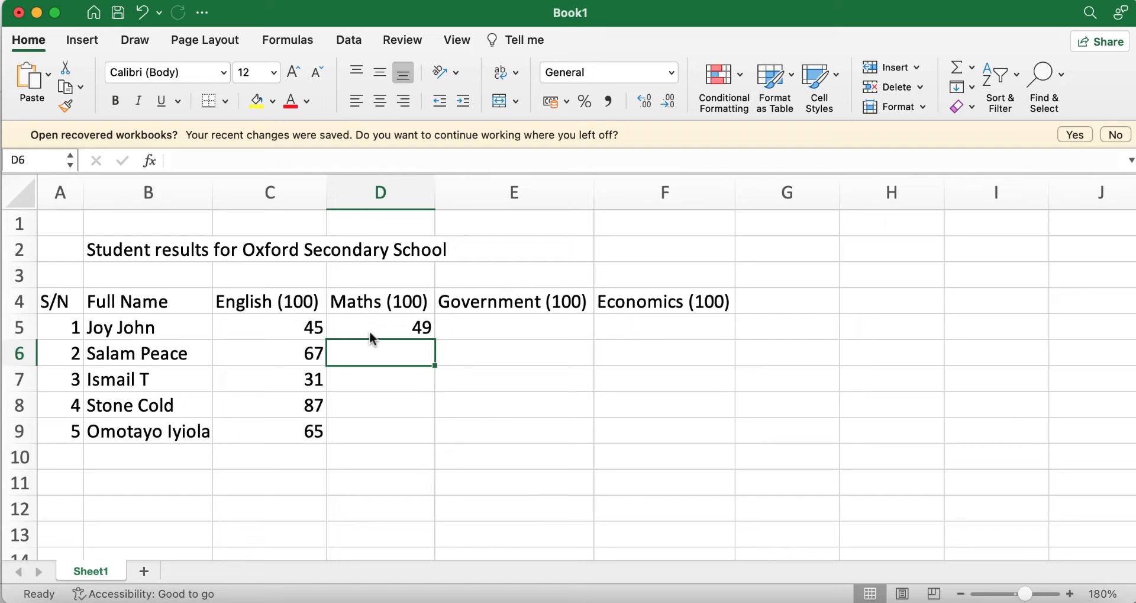
pyautogui.write('55')
pyautogui.press('Return')
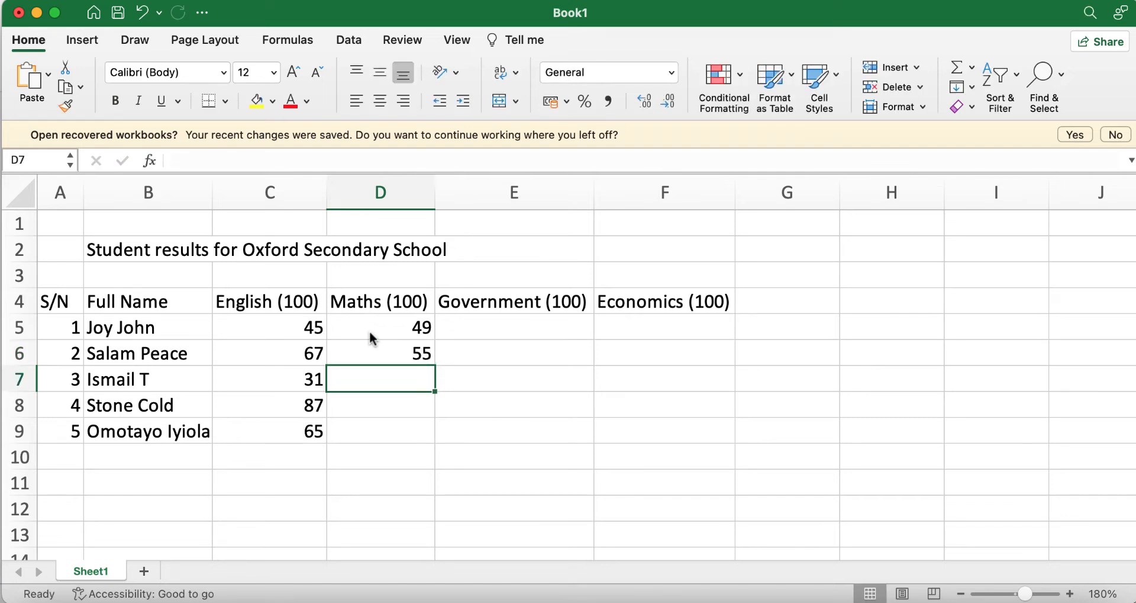
pyautogui.write('82')
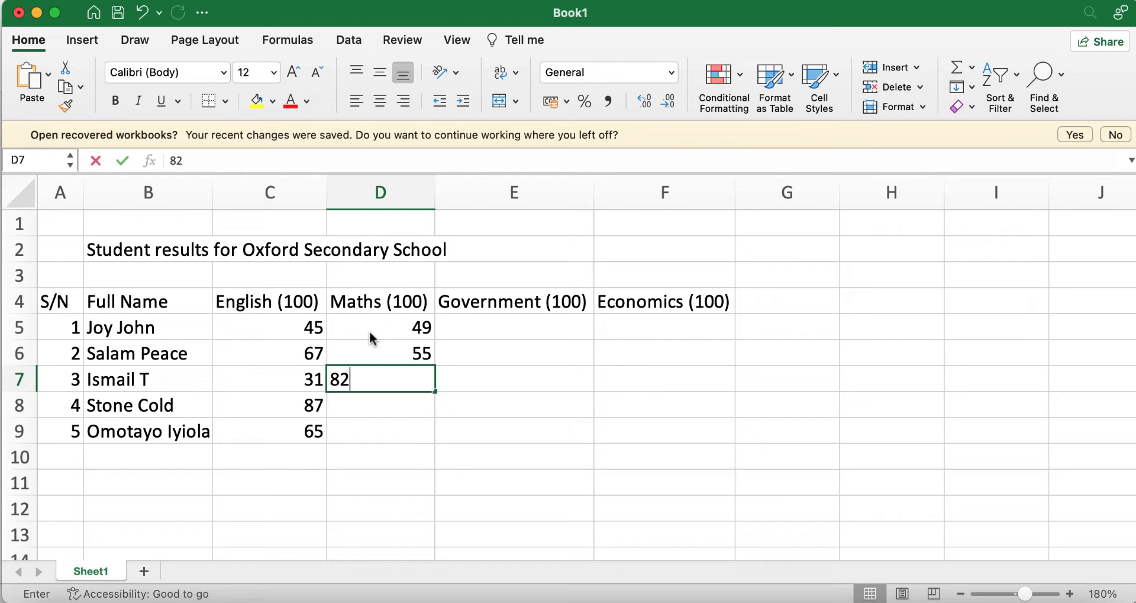
pyautogui.press('Return')
pyautogui.write('75')
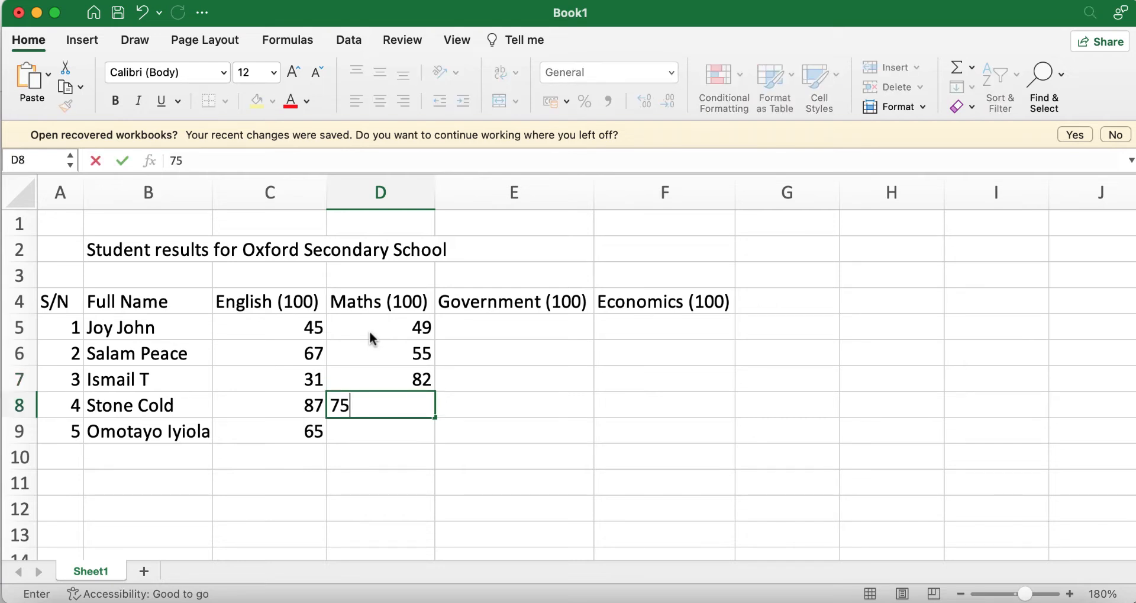
pyautogui.press('Return')
pyautogui.write('45')
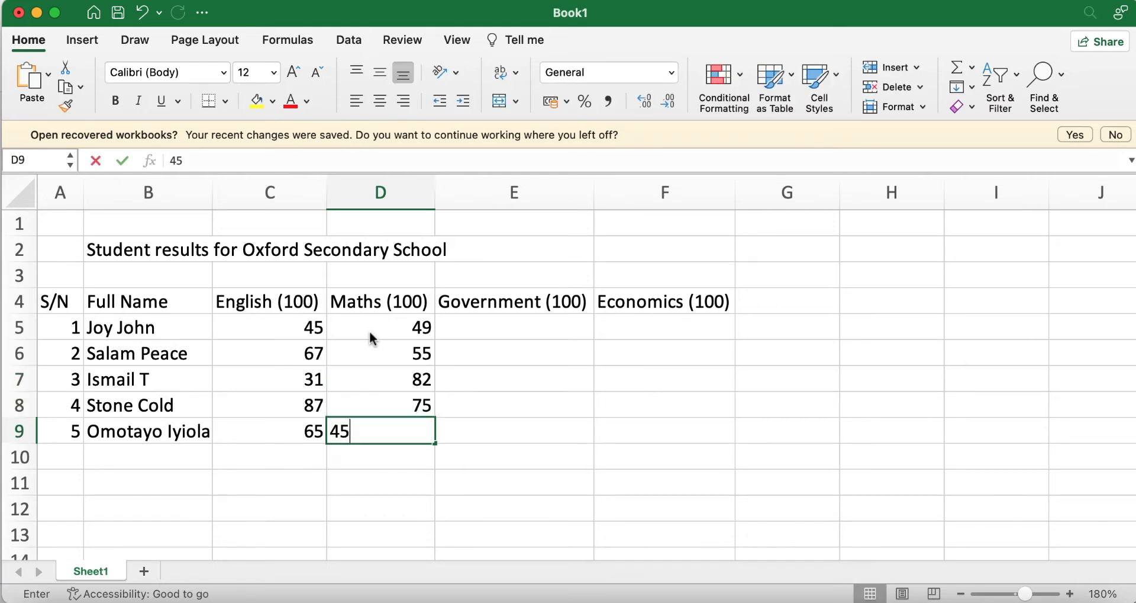
pyautogui.press('Tab')
pyautogui.press('Up')
pyautogui.press('Up')
pyautogui.press('Up')
pyautogui.press('Up')
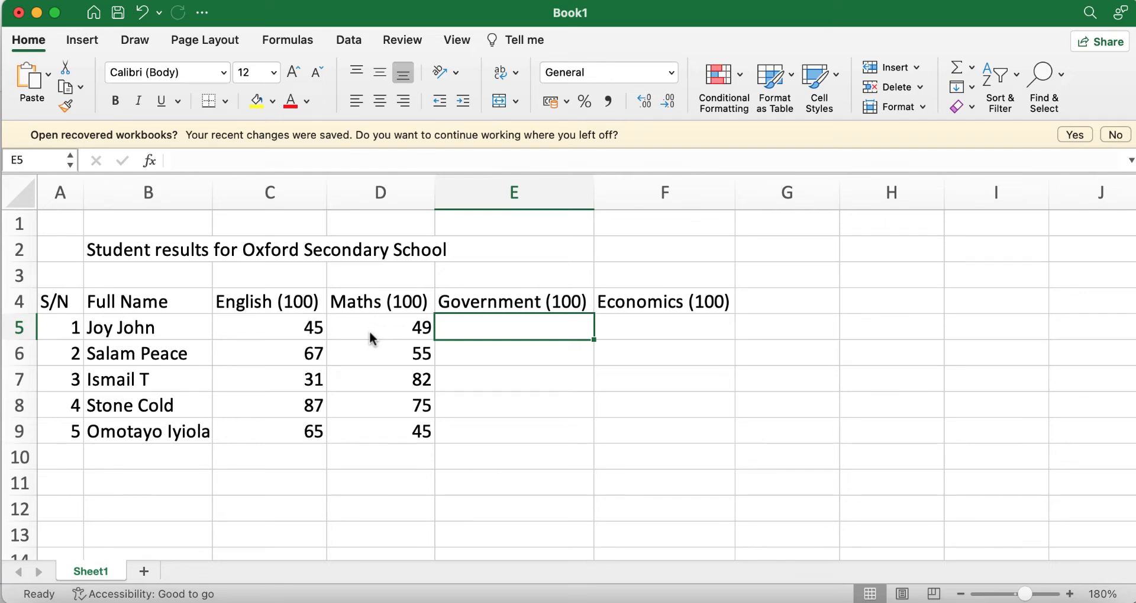
# Step: Enter Government scores 34, 45, 55, 65, 69 in E5 to E9
pyautogui.write('34')
pyautogui.press('Return')
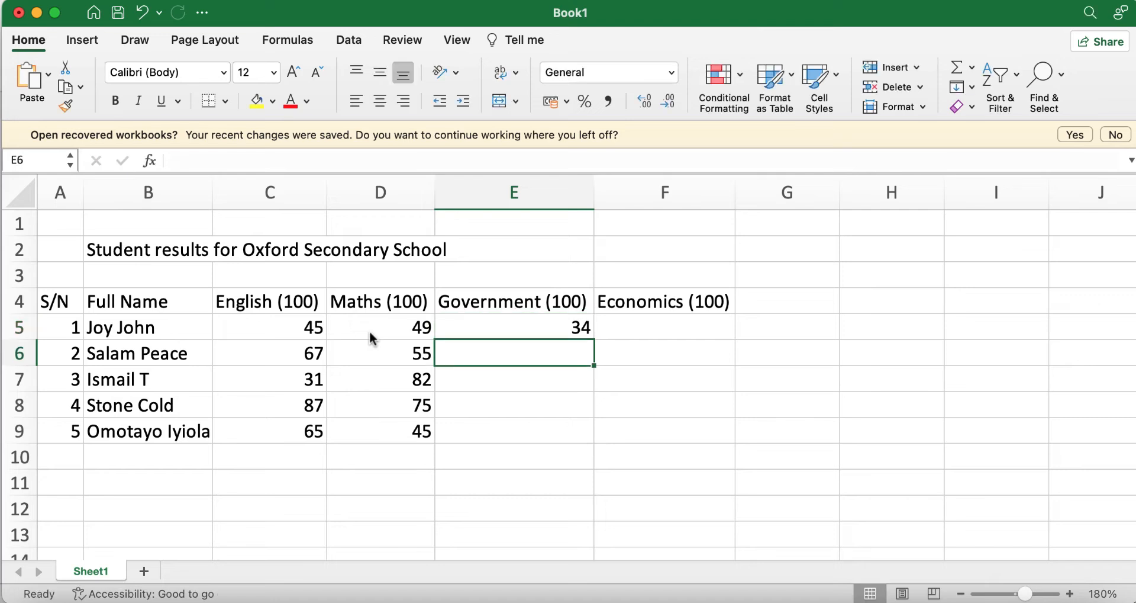
pyautogui.write('45')
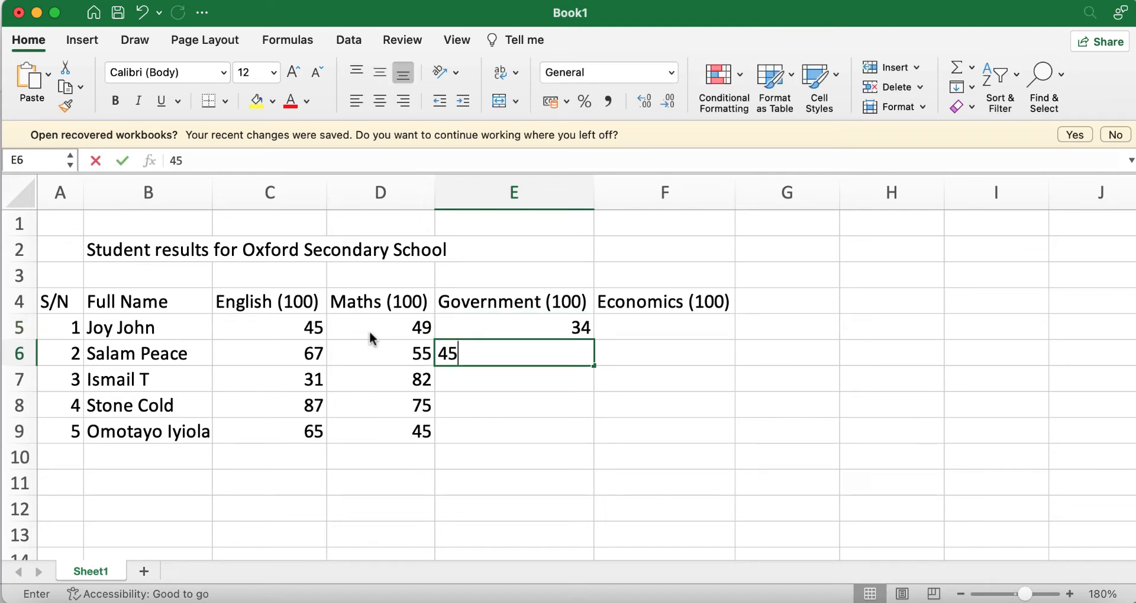
pyautogui.press('Return')
pyautogui.write('55')
pyautogui.press('Return')
pyautogui.write('65')
pyautogui.press('Return')
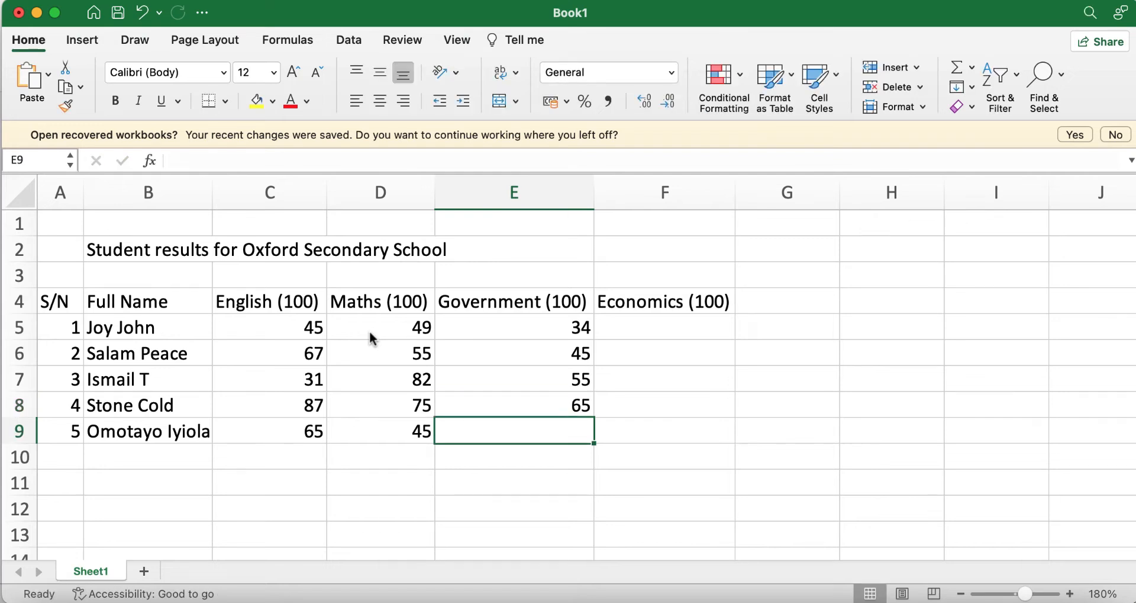
pyautogui.write('69')
pyautogui.press('Tab')
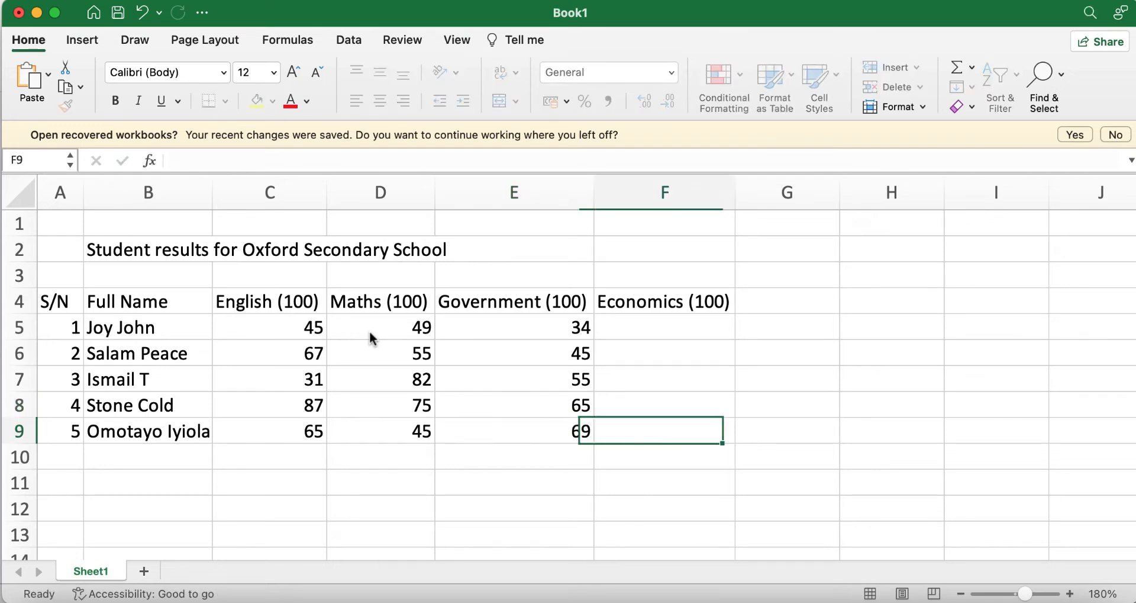
pyautogui.press('Up')
pyautogui.press('Up')
pyautogui.press('Up')
pyautogui.press('Up')
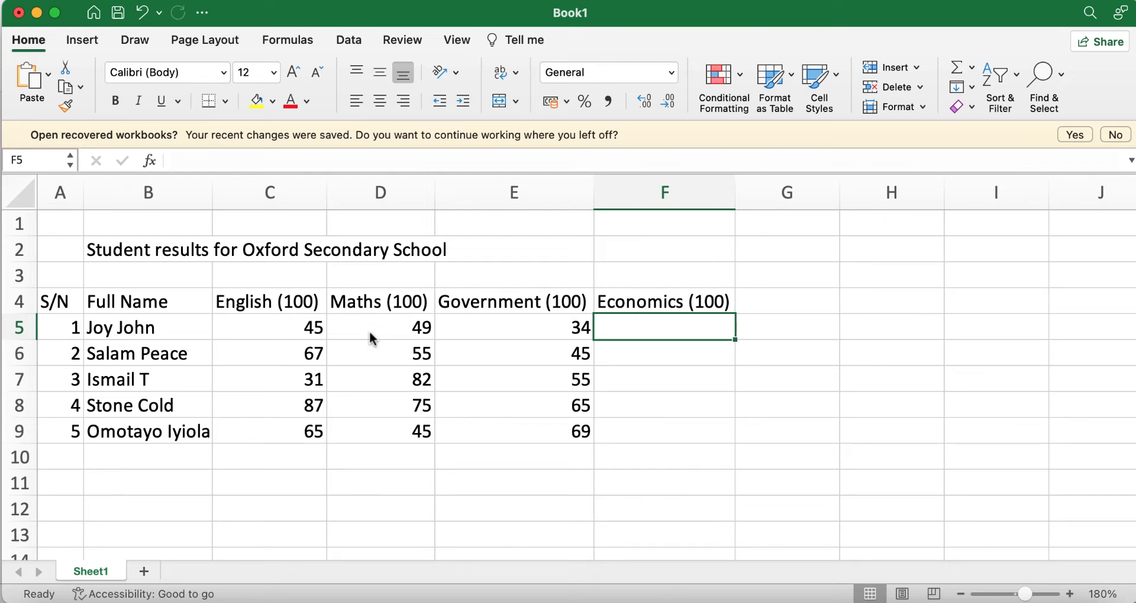
# Step: Enter Economics scores 65, 65, 35, 89, 45 in F5 to F9
pyautogui.write('65')
pyautogui.press('Return')
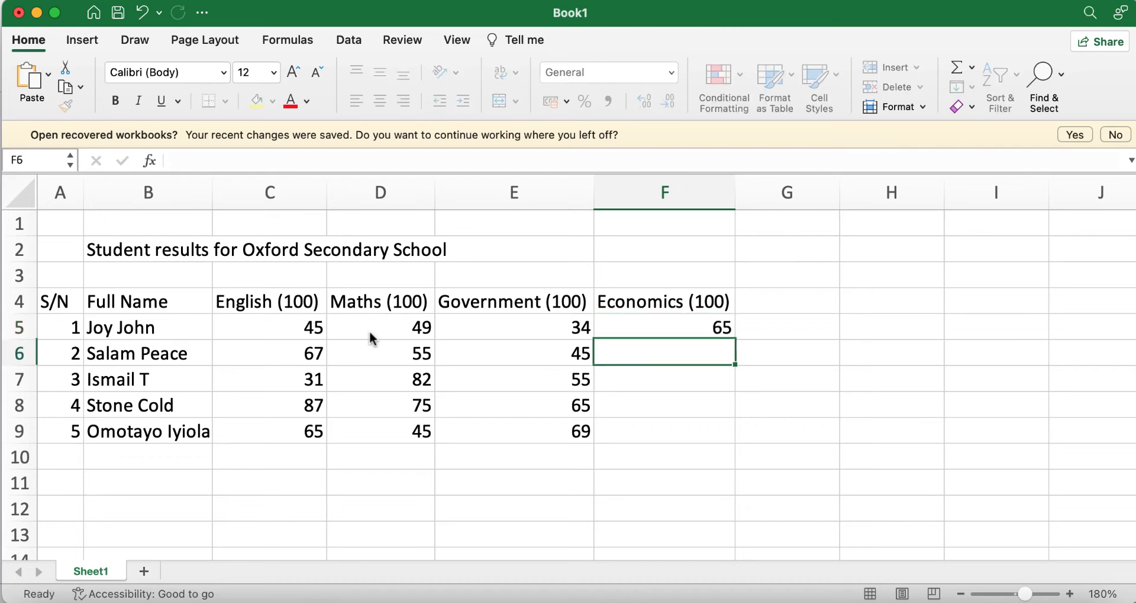
pyautogui.write('65')
pyautogui.press('Return')
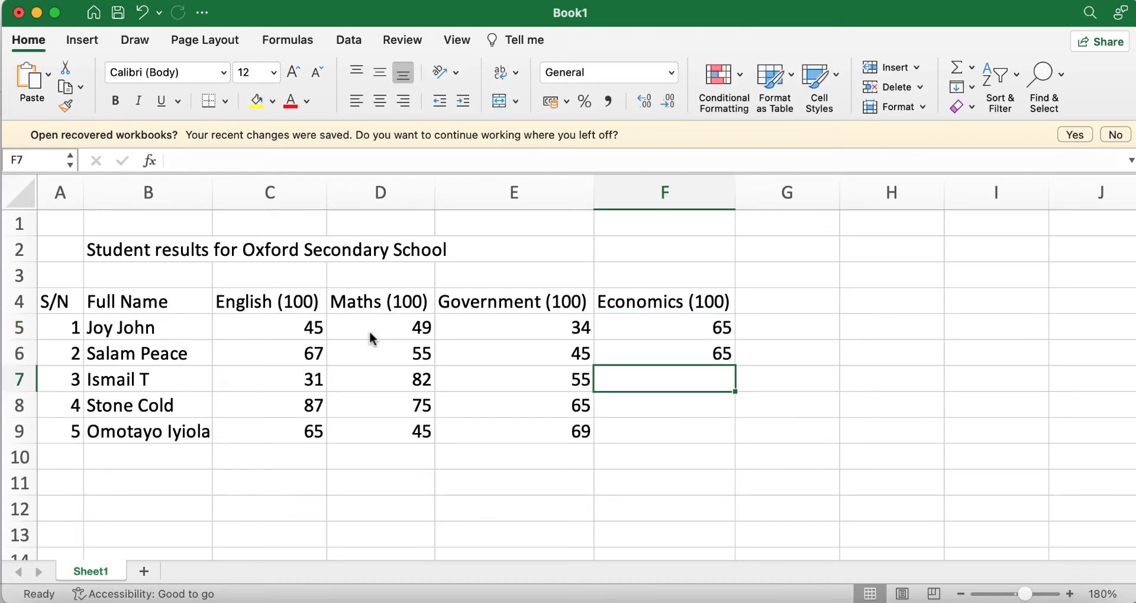
pyautogui.write('35')
pyautogui.press('Return')
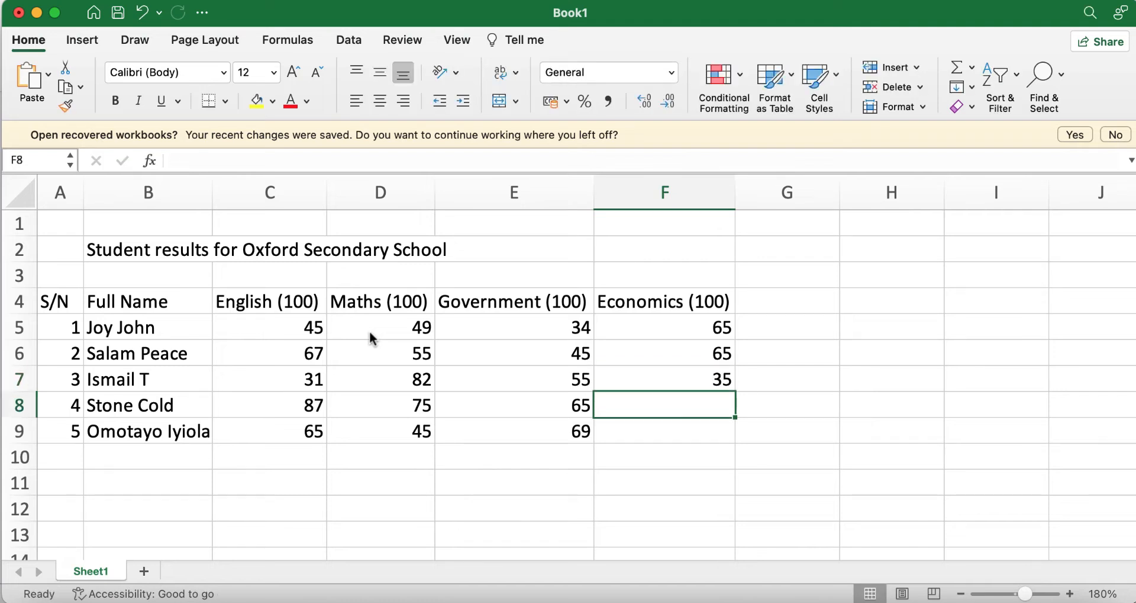
pyautogui.write('89')
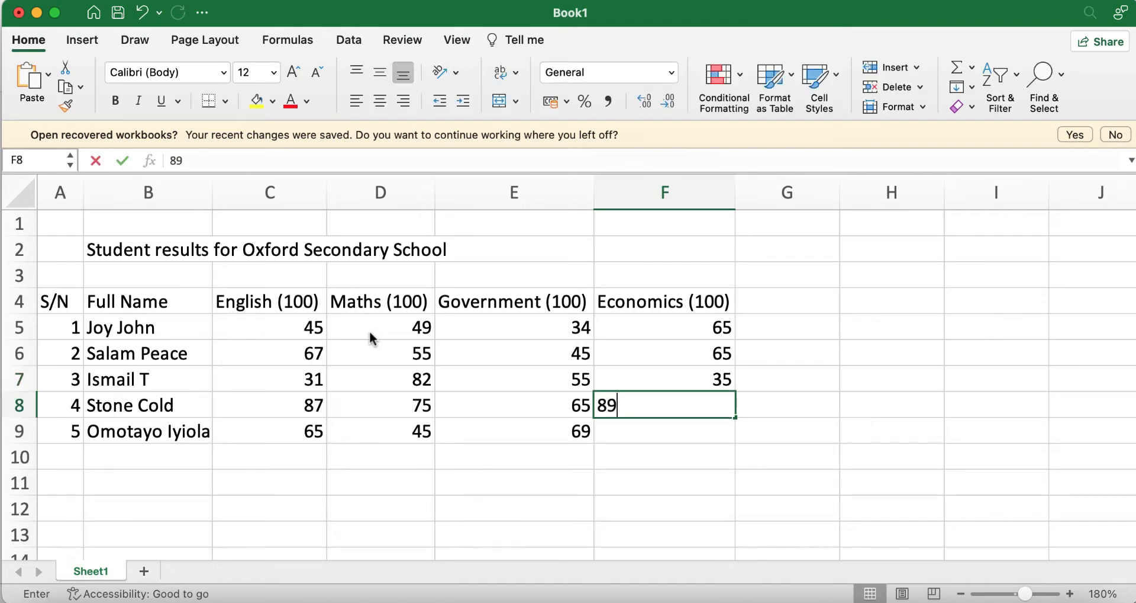
pyautogui.press('Return')
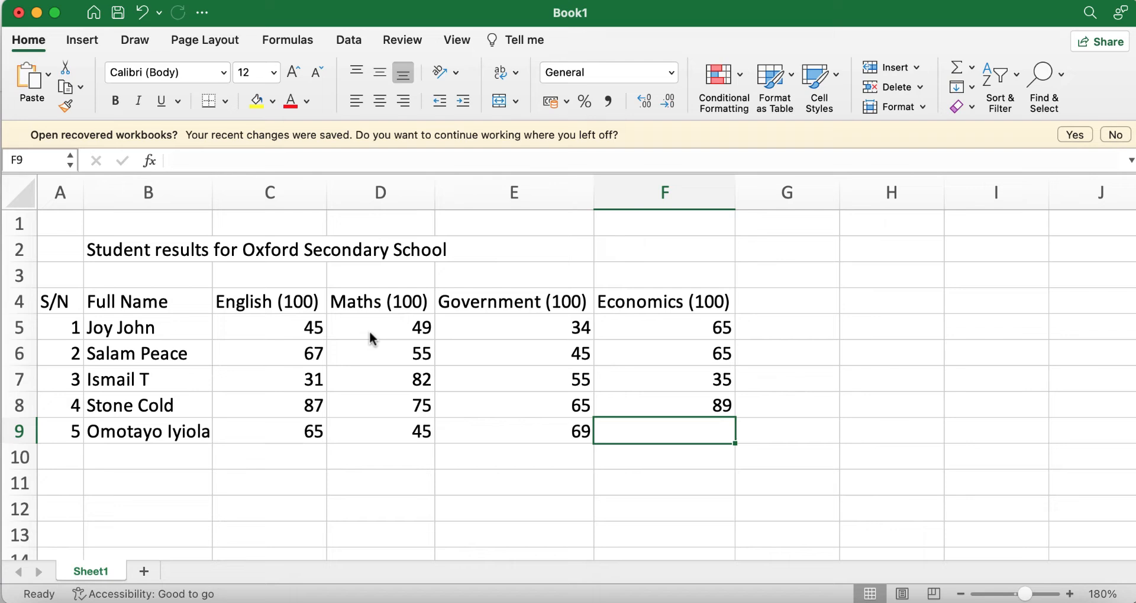
pyautogui.write('45')
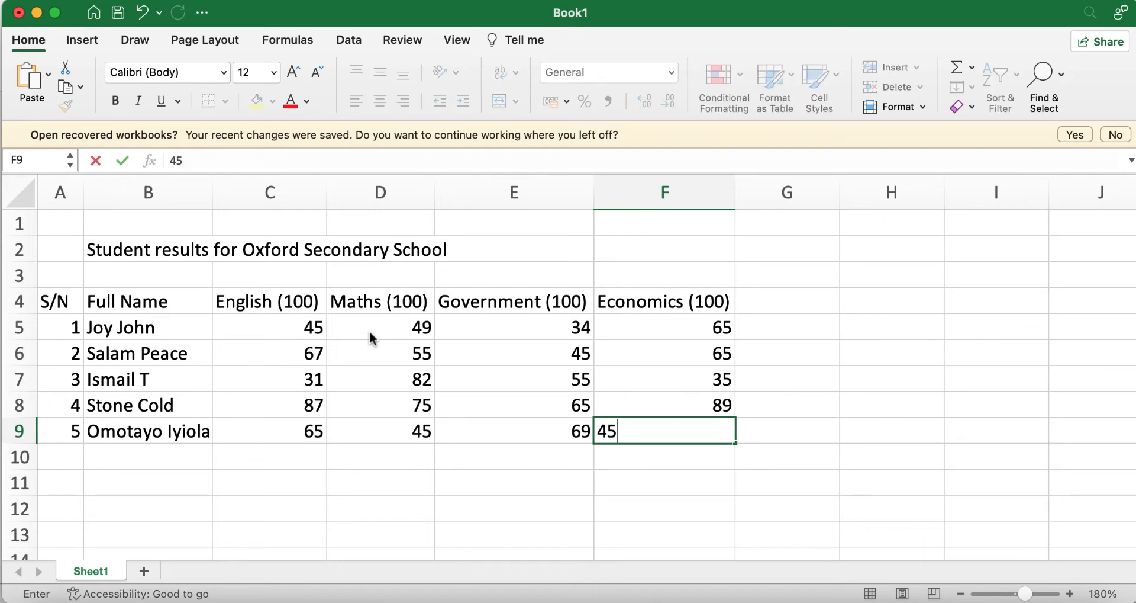
pyautogui.press('Tab')
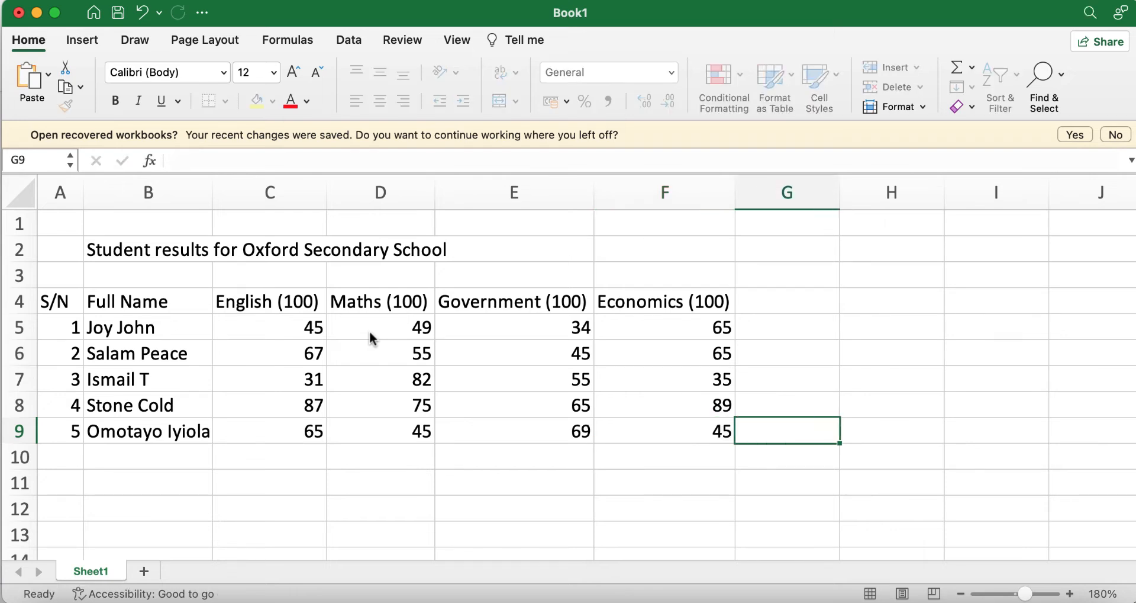
# Step: Create the SUM (400) heading in G4, then select row 5's scores for totalling
pyautogui.click(788, 514)
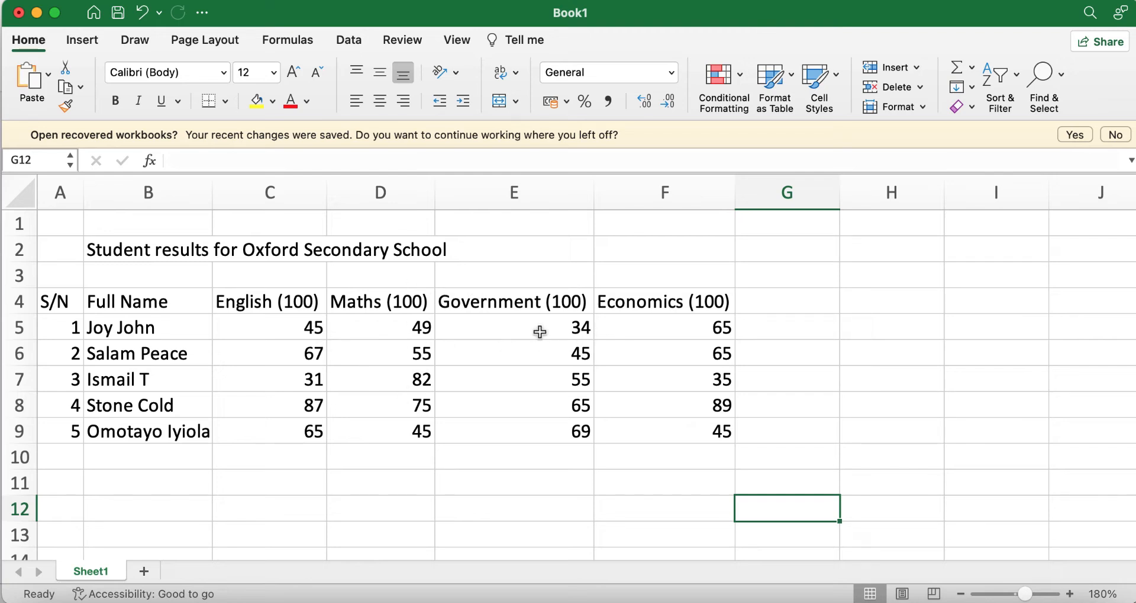
pyautogui.click(754, 304)
pyautogui.write('SUM')
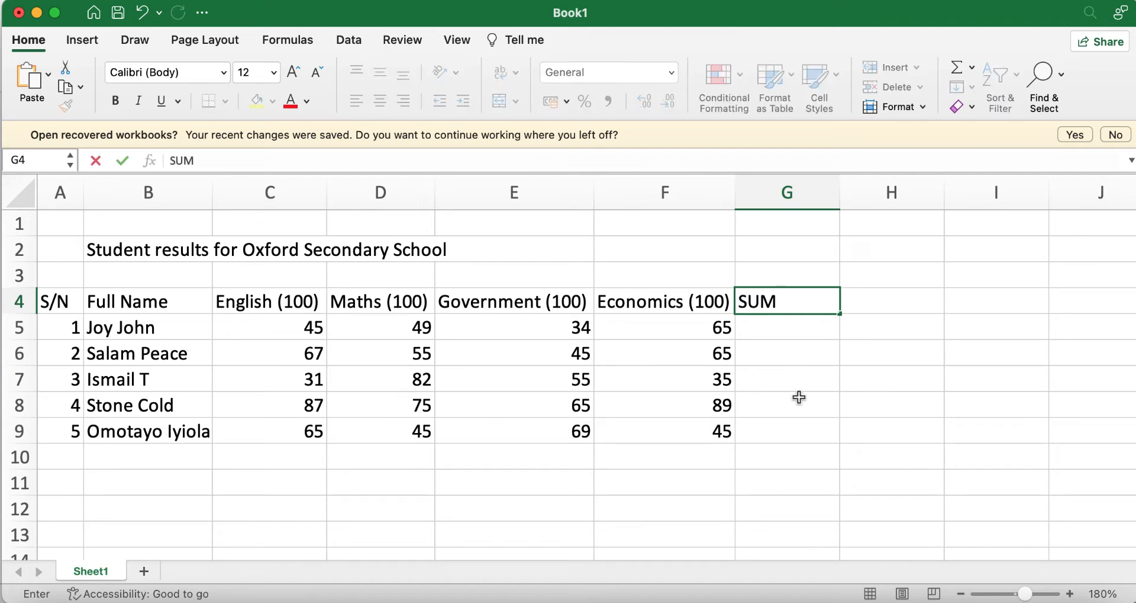
pyautogui.click(799, 400)
pyautogui.doubleClick(797, 299)
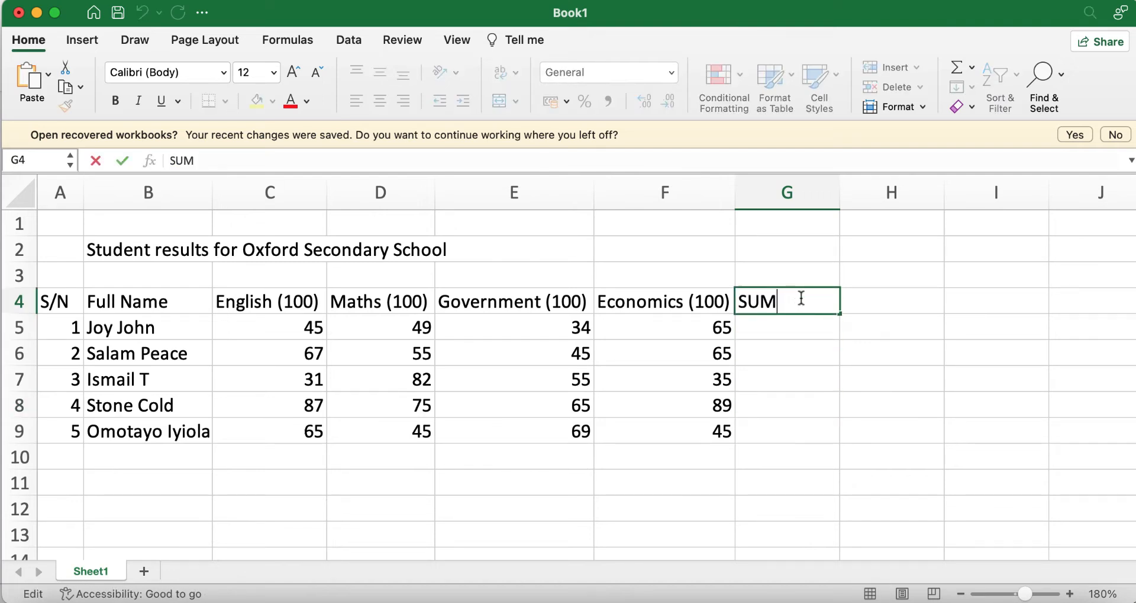
pyautogui.write('(400')
pyautogui.click(808, 412)
pyautogui.click(775, 329)
pyautogui.moveTo(249, 331); pyautogui.dragTo(769, 334)
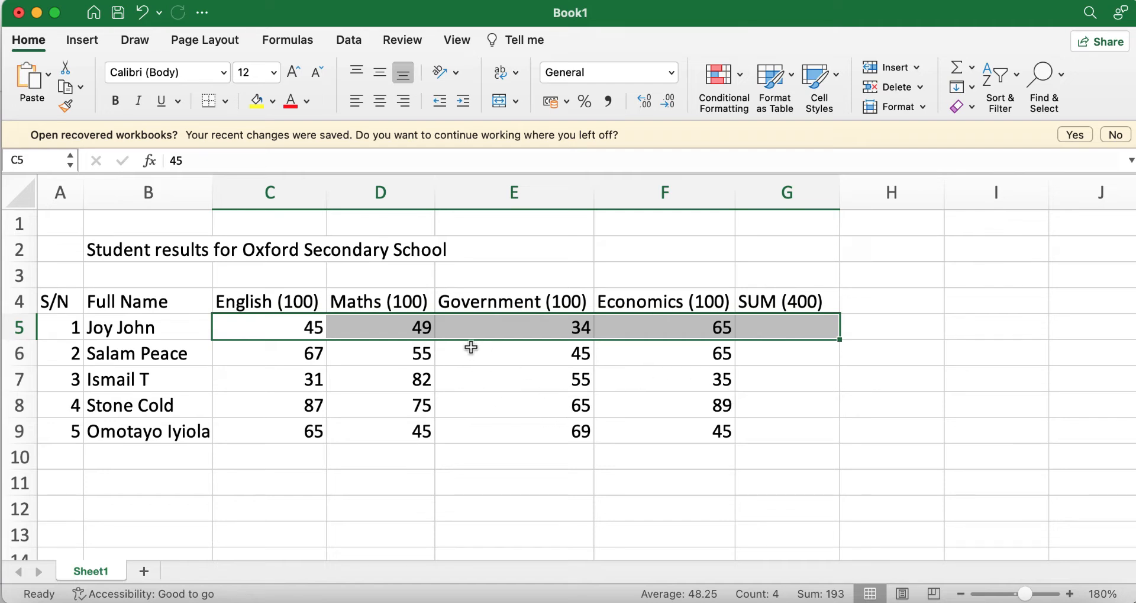
pyautogui.click(755, 430)
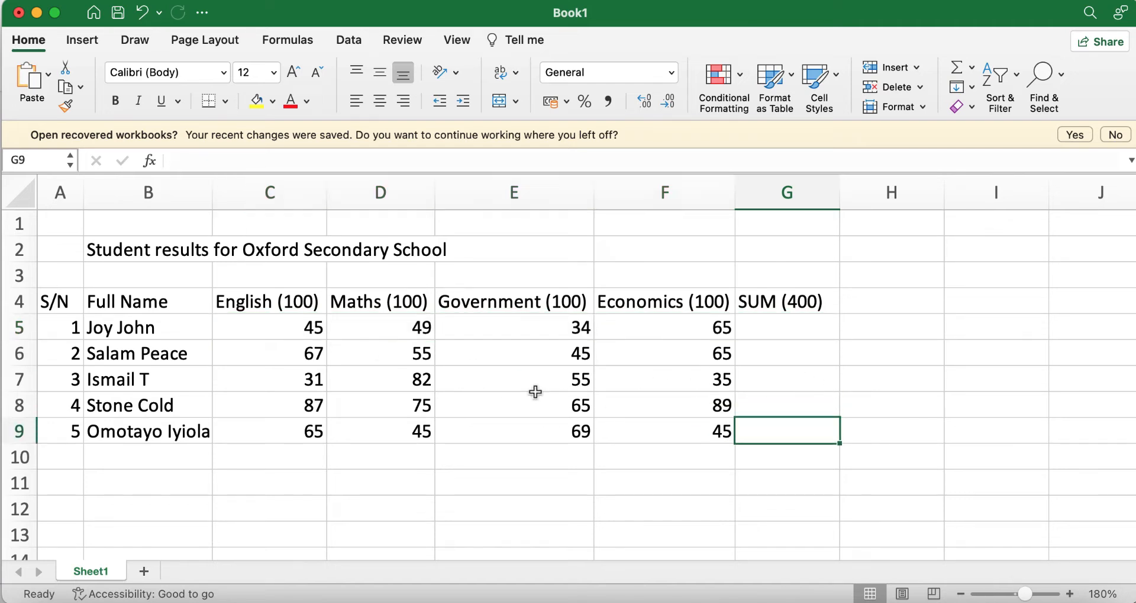
pyautogui.click(250, 328)
pyautogui.moveTo(250, 327); pyautogui.dragTo(801, 333)
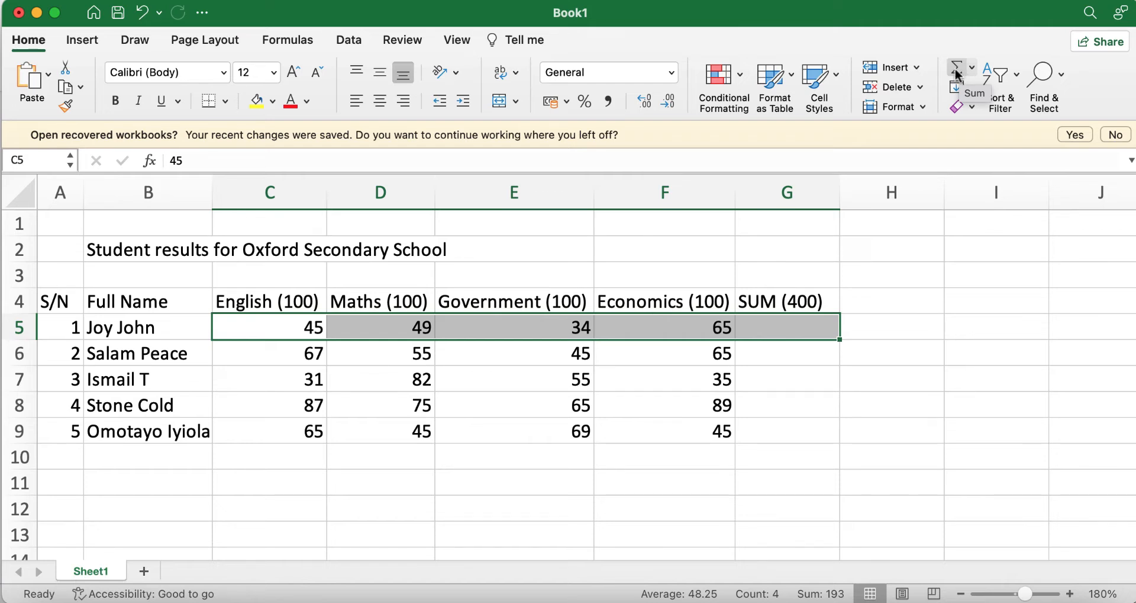
pyautogui.click(30, 41)
pyautogui.click(30, 41)
pyautogui.click(30, 41)
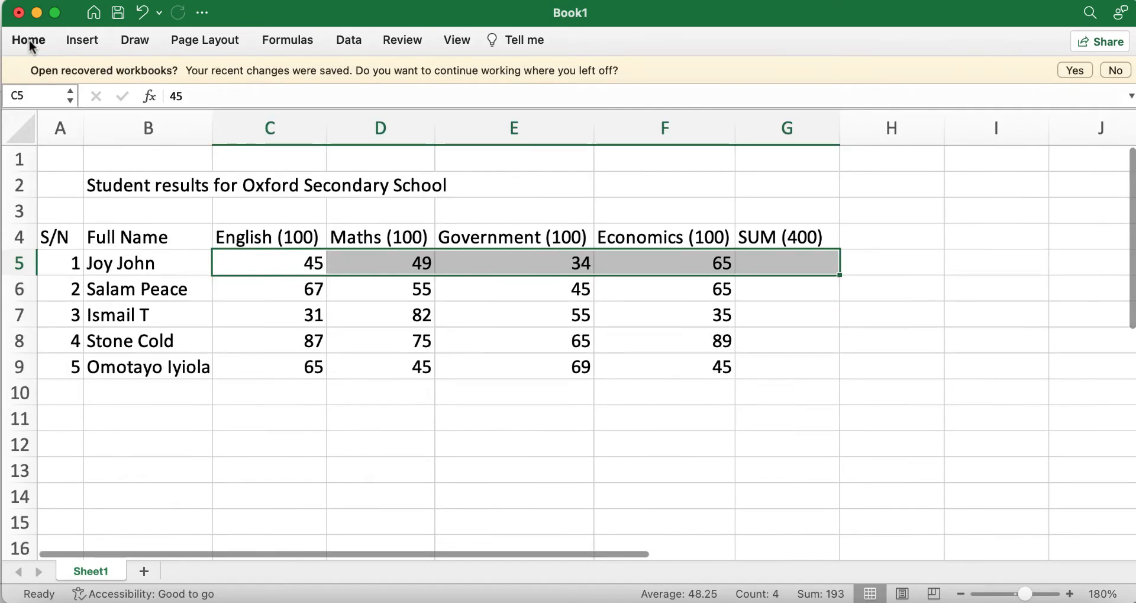
pyautogui.click(29, 41)
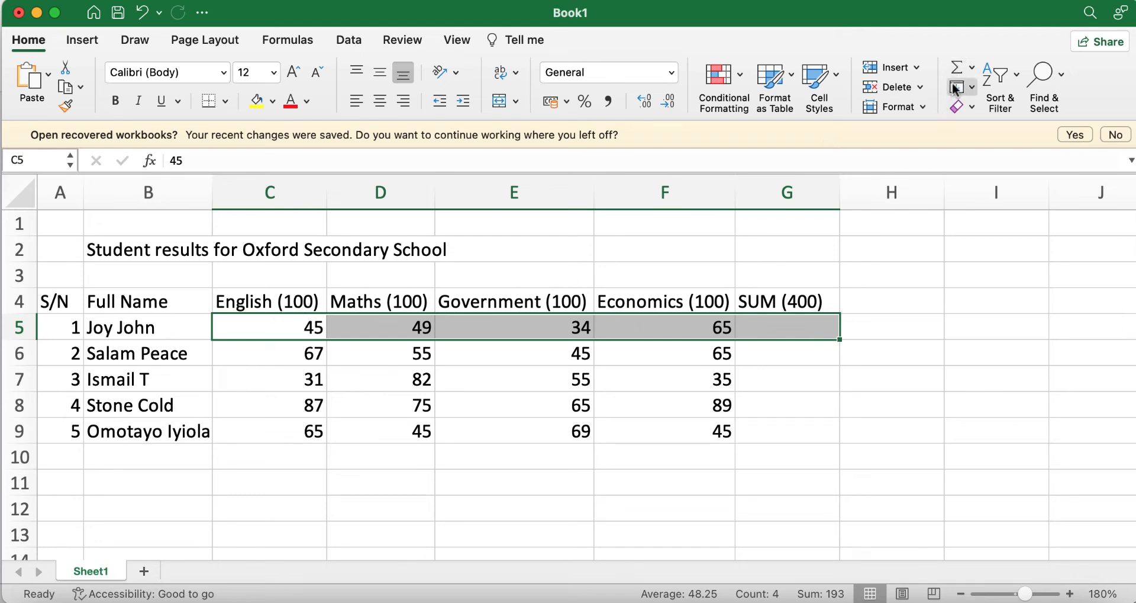
pyautogui.click(955, 68)
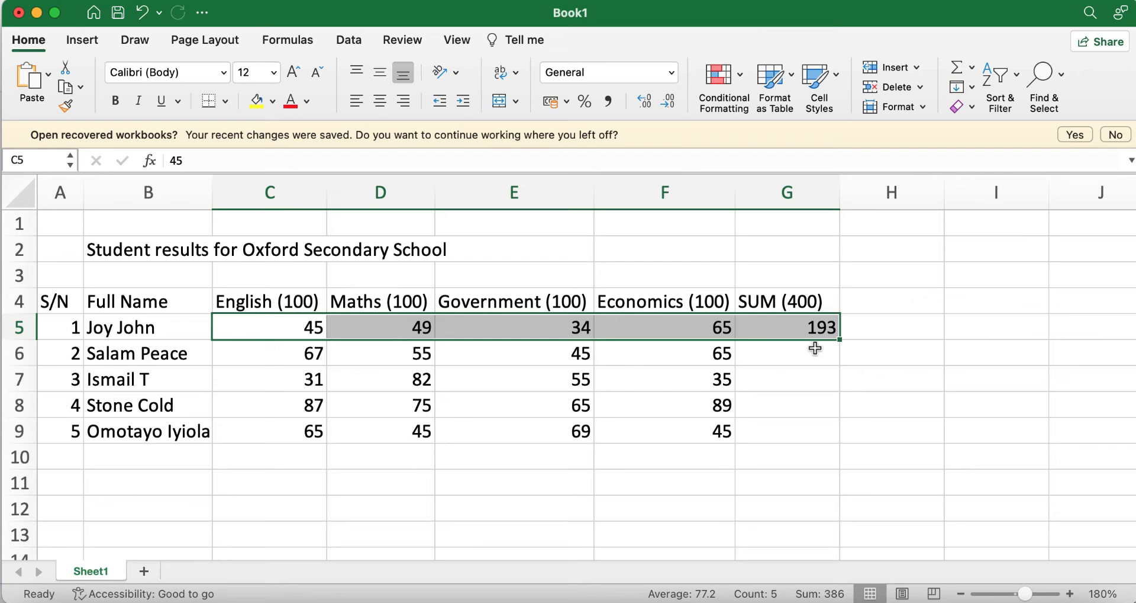
pyautogui.click(801, 352)
pyautogui.moveTo(243, 358); pyautogui.dragTo(776, 351)
pyautogui.click(957, 67)
pyautogui.click(760, 388)
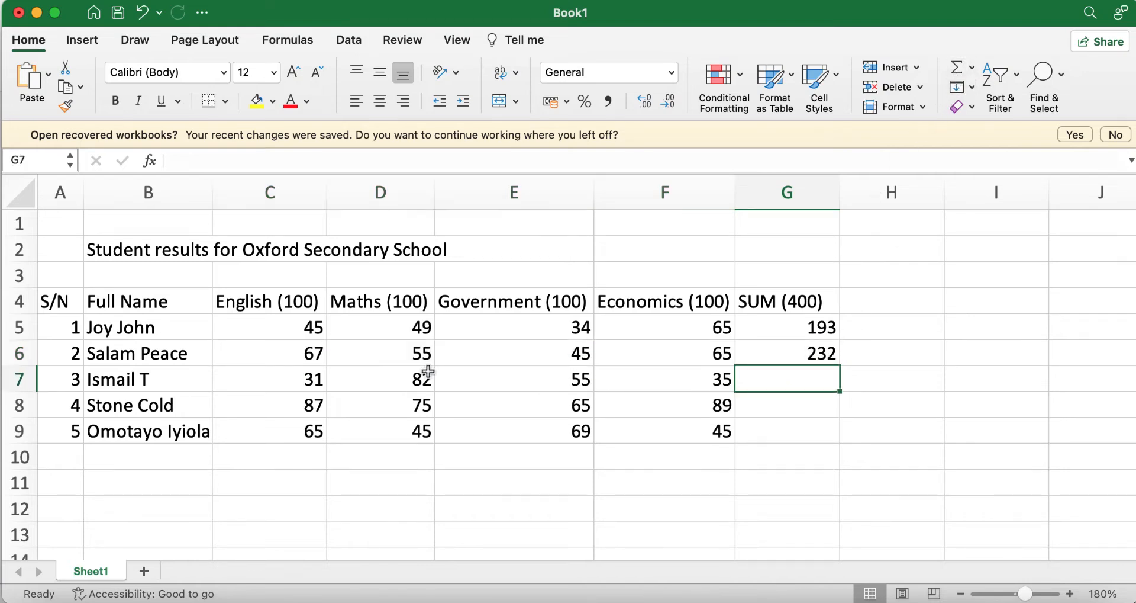
pyautogui.moveTo(291, 387); pyautogui.dragTo(788, 372)
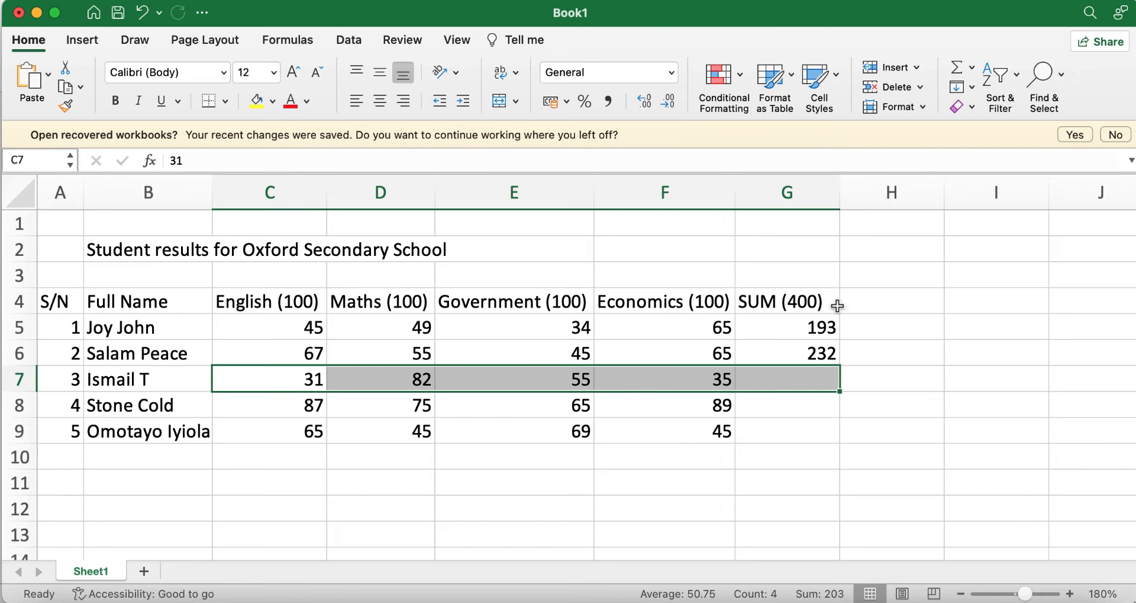
pyautogui.click(958, 67)
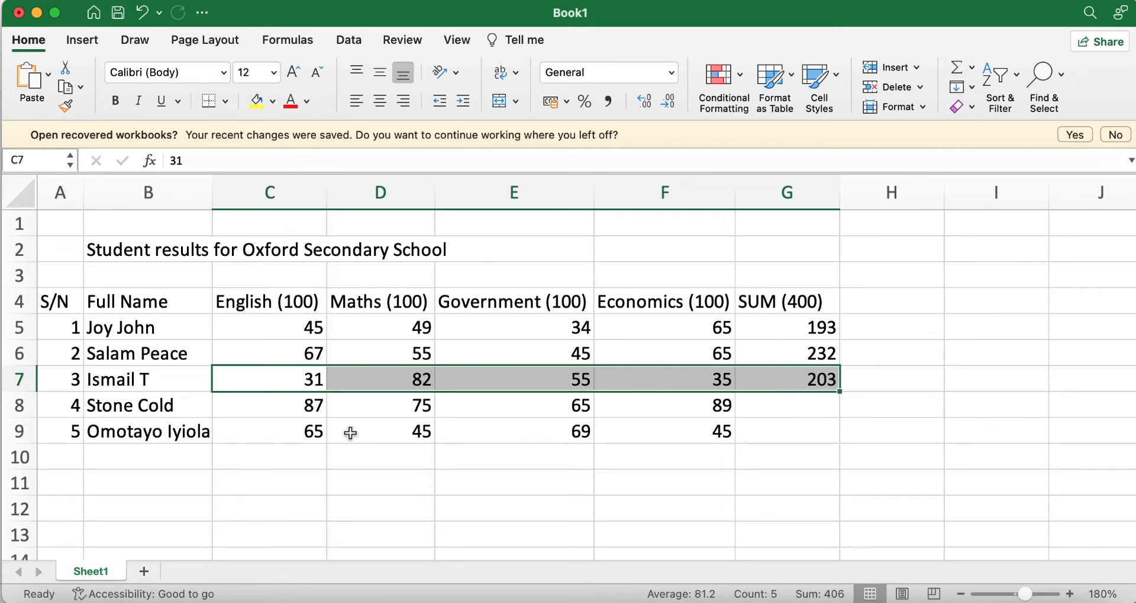
pyautogui.moveTo(278, 405); pyautogui.dragTo(794, 395)
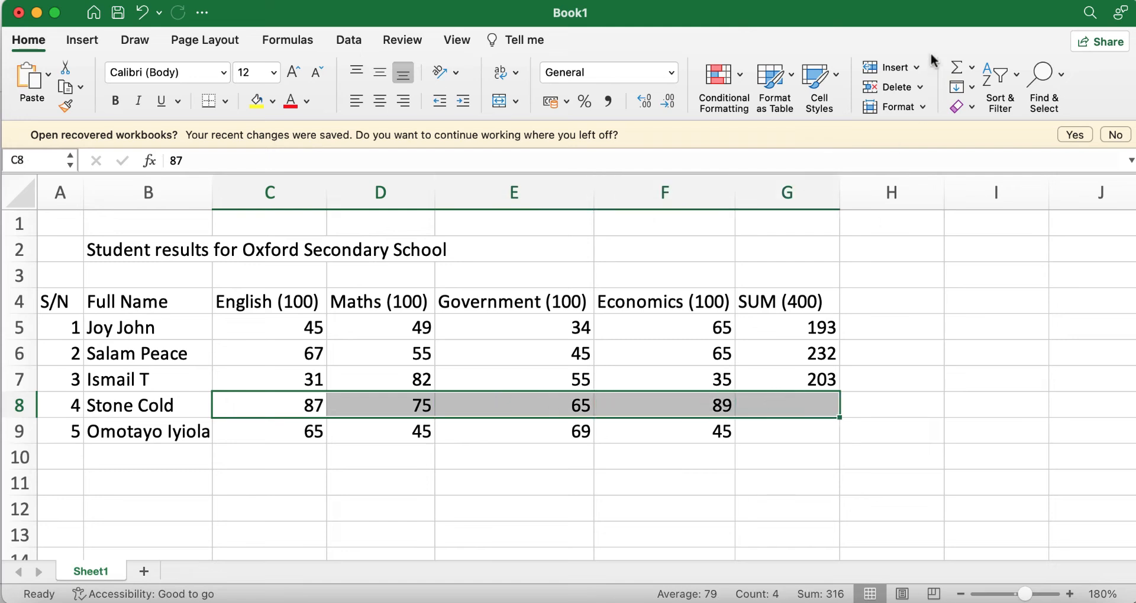
pyautogui.click(958, 67)
pyautogui.moveTo(266, 431); pyautogui.dragTo(781, 417)
pyautogui.click(958, 68)
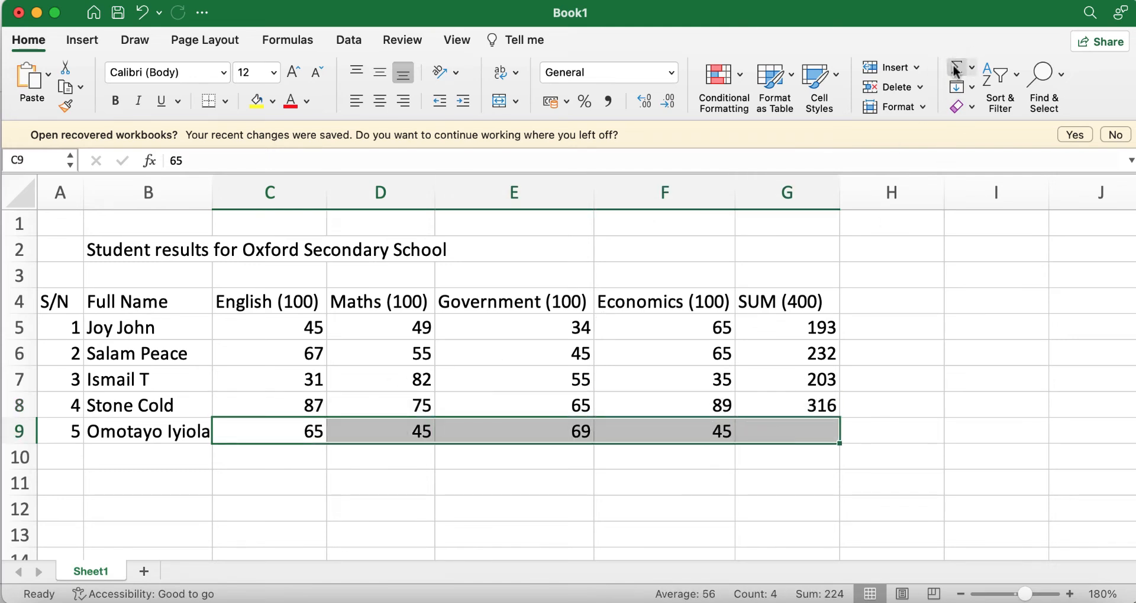
pyautogui.click(890, 416)
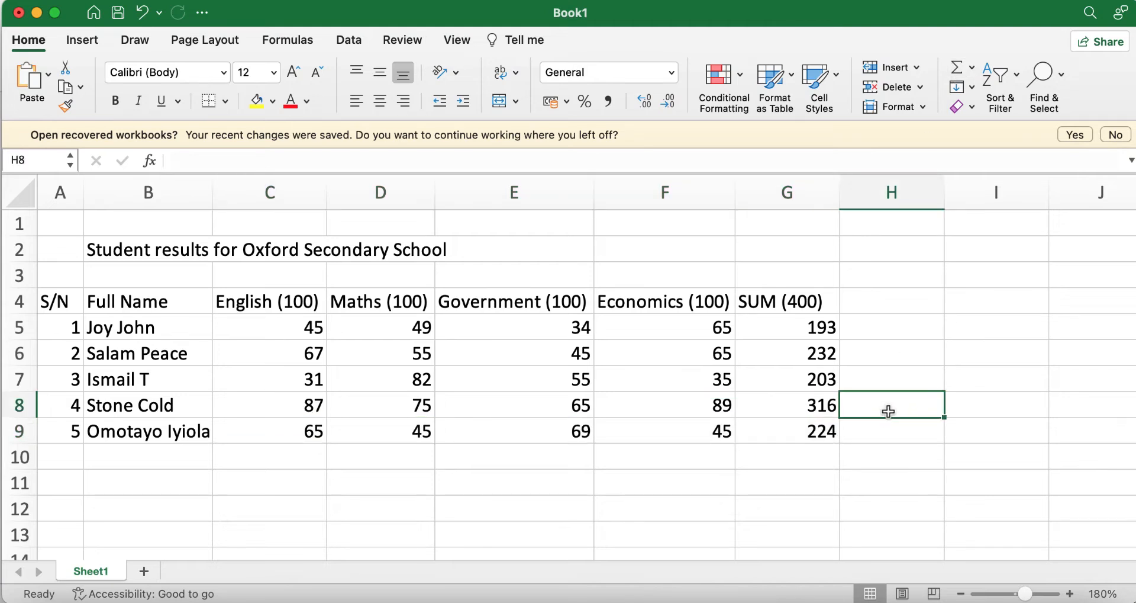
pyautogui.moveTo(784, 325); pyautogui.dragTo(798, 425)
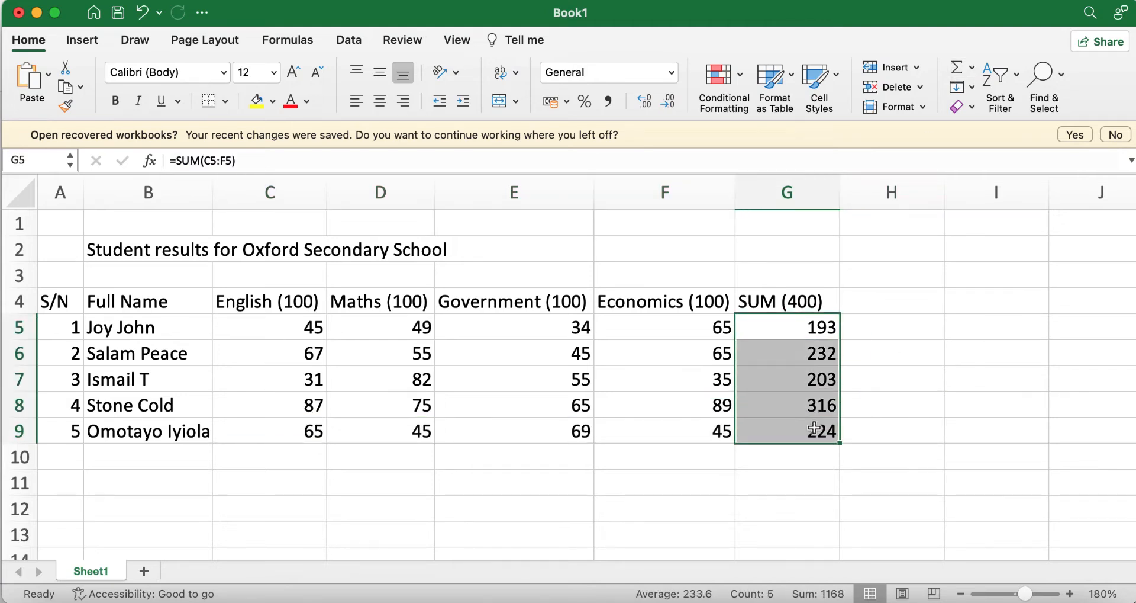
pyautogui.press('Delete')
pyautogui.click(890, 459)
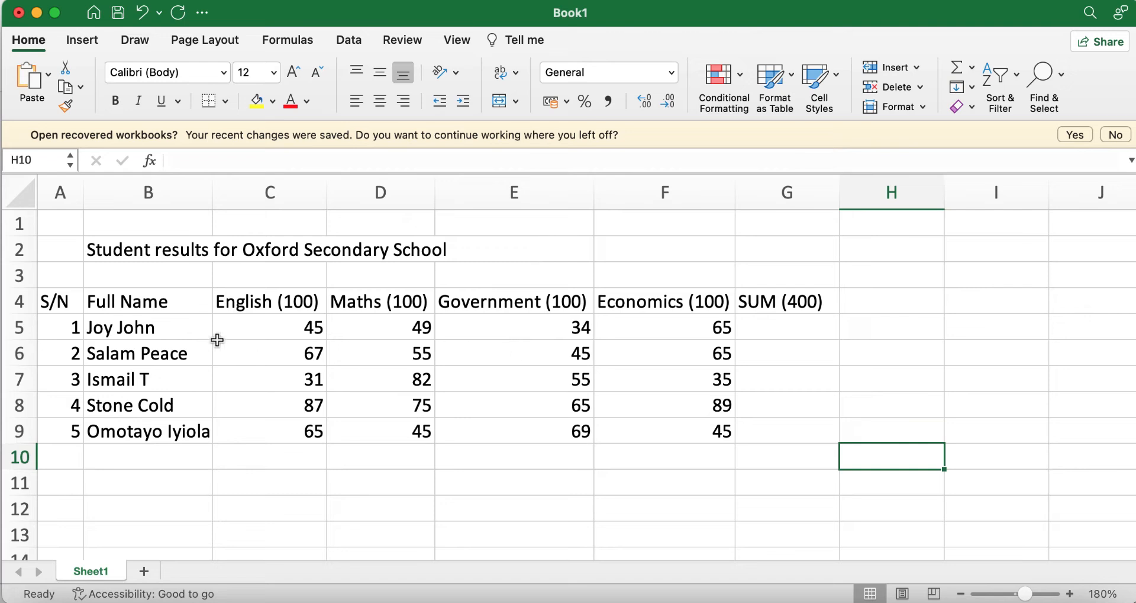
# Step: AutoSum row 5's scores into G5 for 193, undoing a wrong downward fill
pyautogui.moveTo(253, 328); pyautogui.dragTo(803, 325)
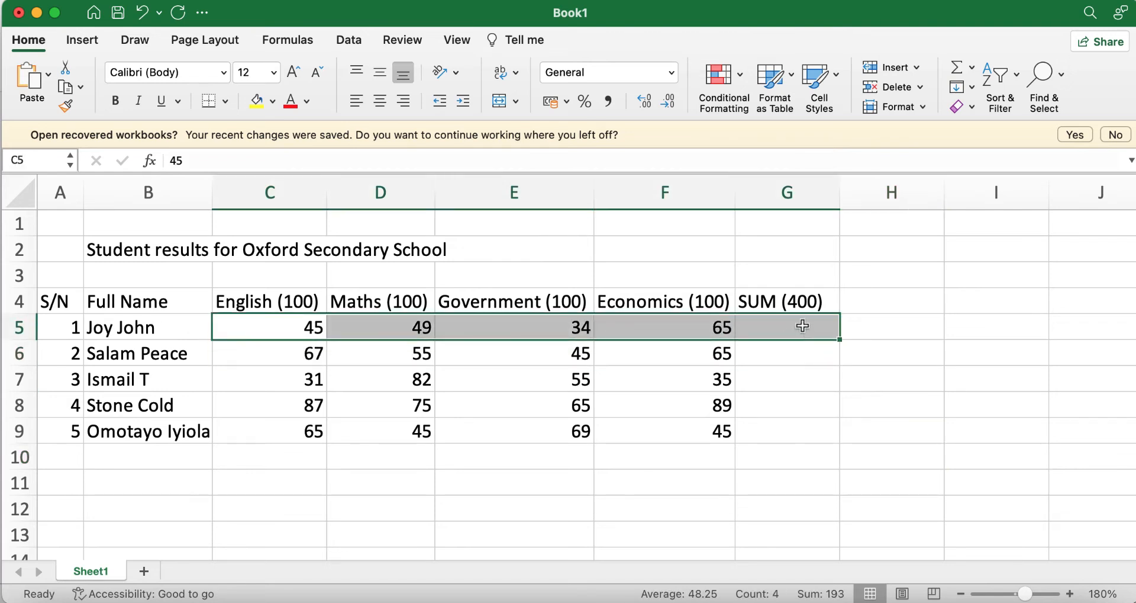
pyautogui.click(955, 67)
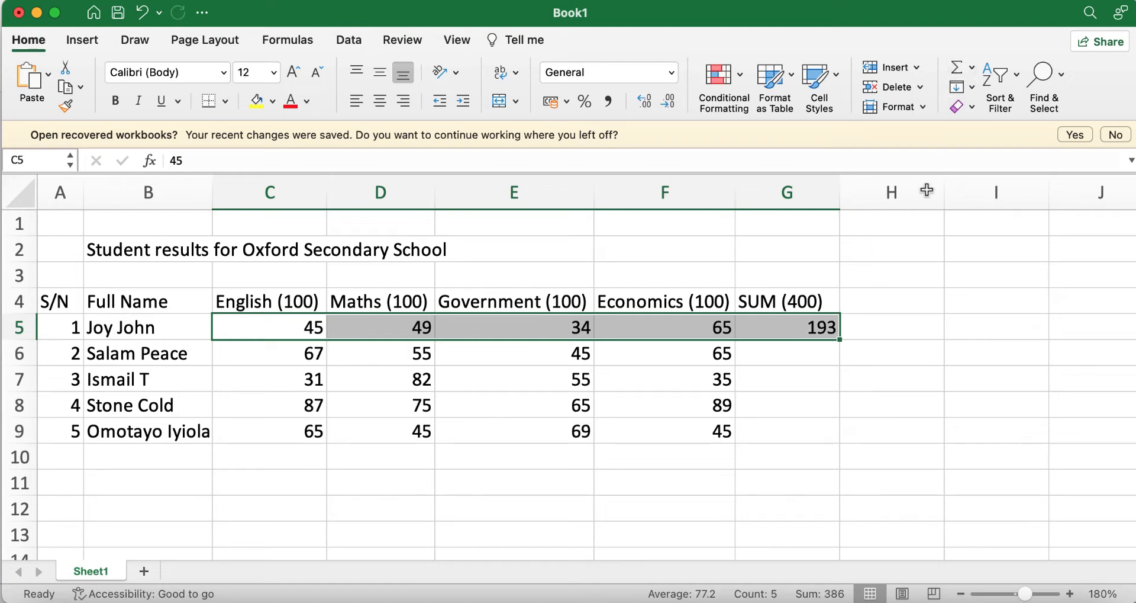
pyautogui.moveTo(841, 342); pyautogui.dragTo(837, 439)
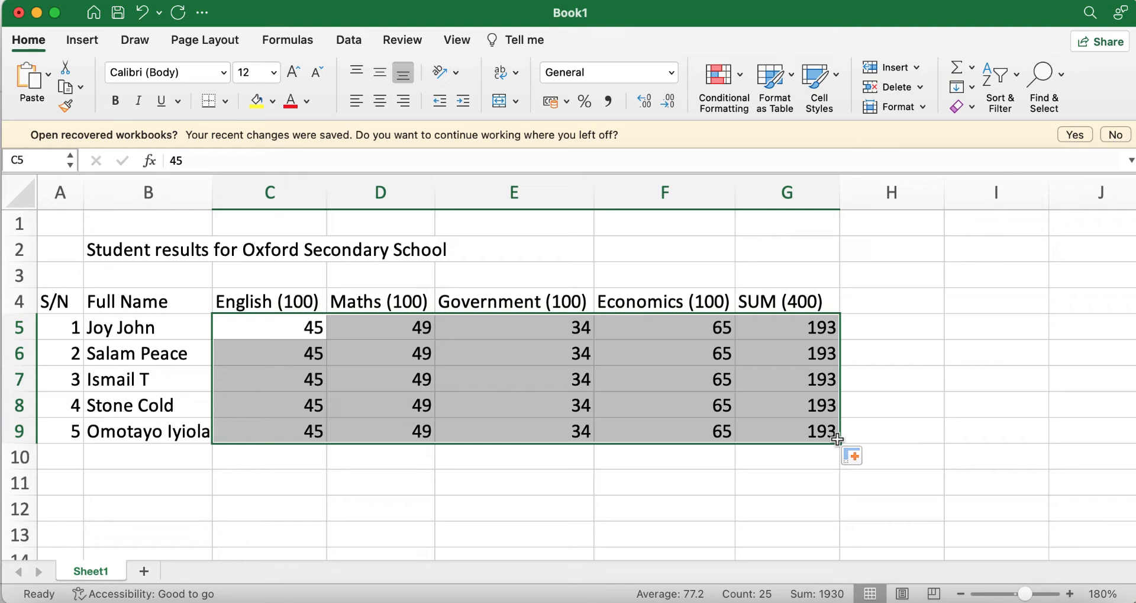
pyautogui.press('super+z')
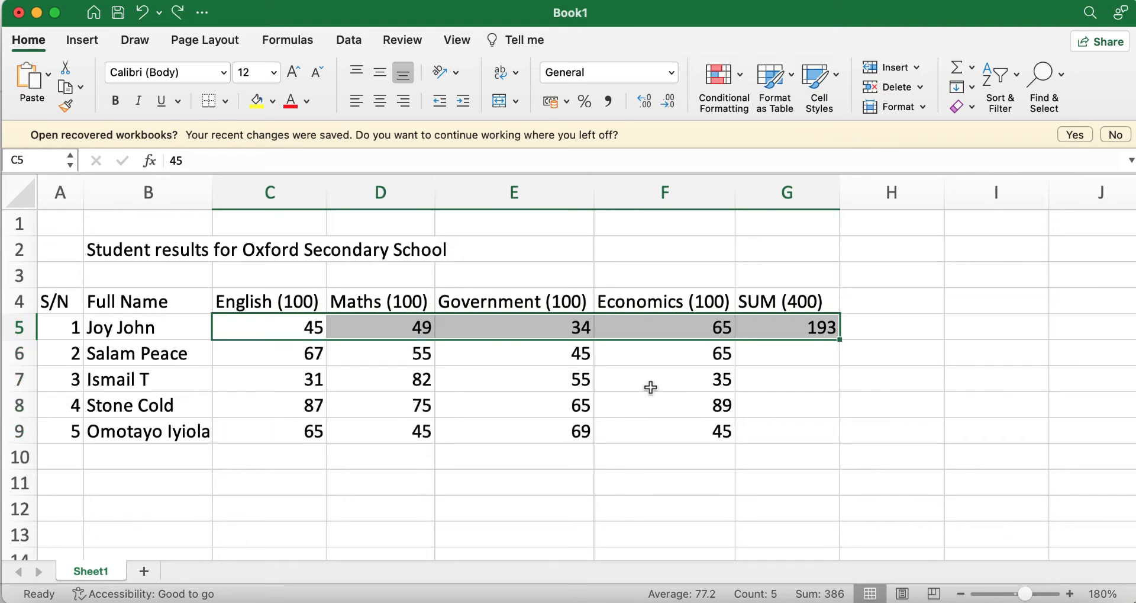
# Step: AutoSum rows 6–9 into column G for totals 232, 203, 316 and 224
pyautogui.click(363, 362)
pyautogui.moveTo(237, 354); pyautogui.dragTo(837, 440)
pyautogui.click(955, 66)
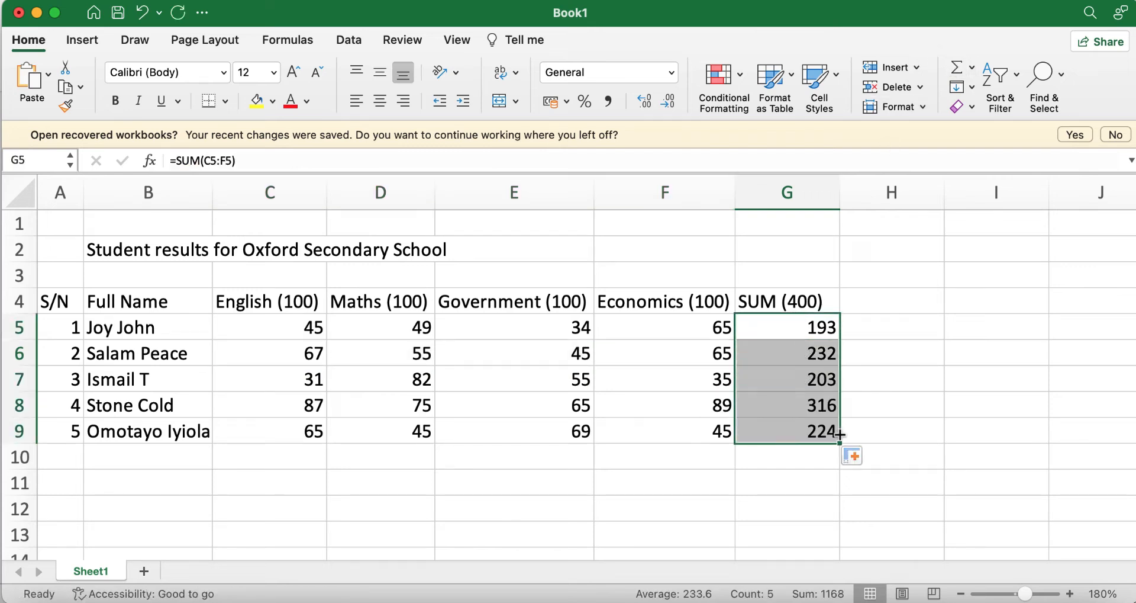
pyautogui.click(643, 421)
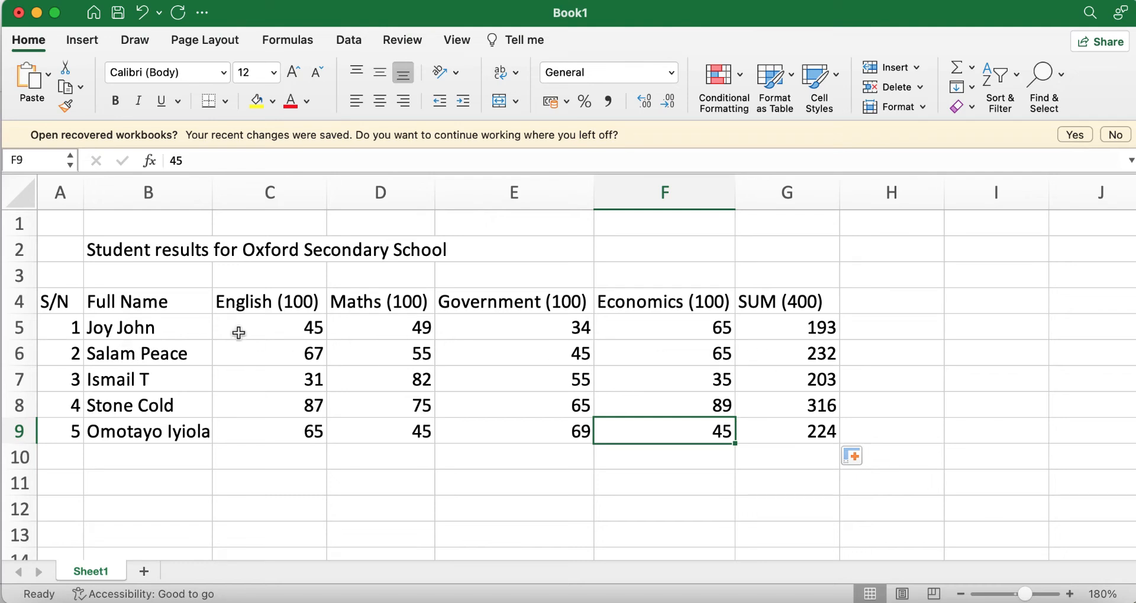
pyautogui.moveTo(236, 332); pyautogui.dragTo(583, 354)
pyautogui.moveTo(665, 340); pyautogui.dragTo(810, 334)
pyautogui.moveTo(274, 362); pyautogui.dragTo(819, 354)
pyautogui.click(787, 403)
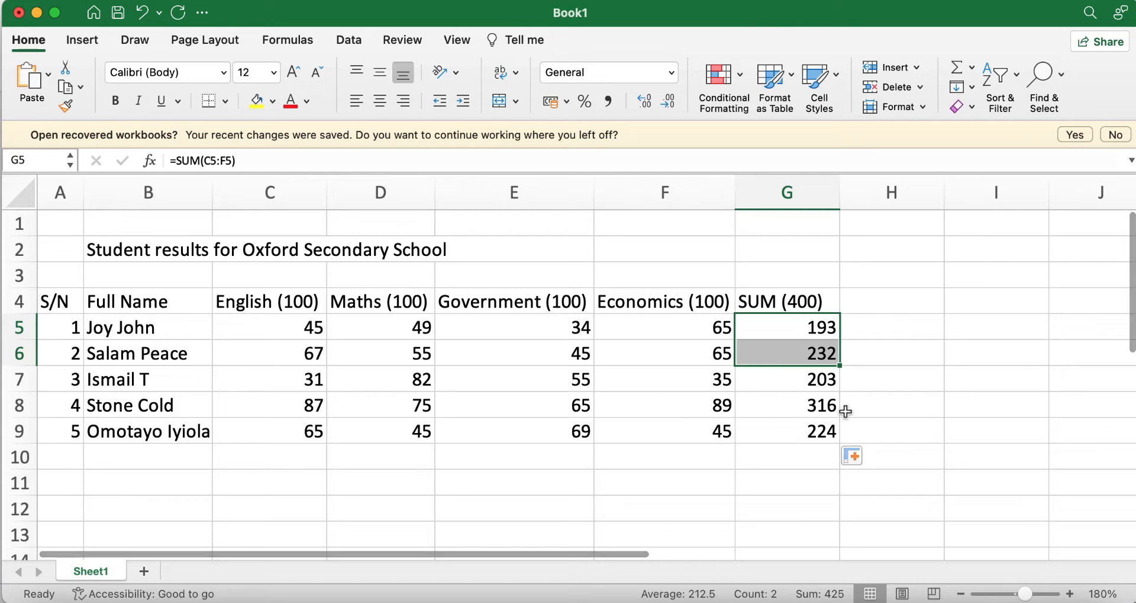
pyautogui.click(895, 400)
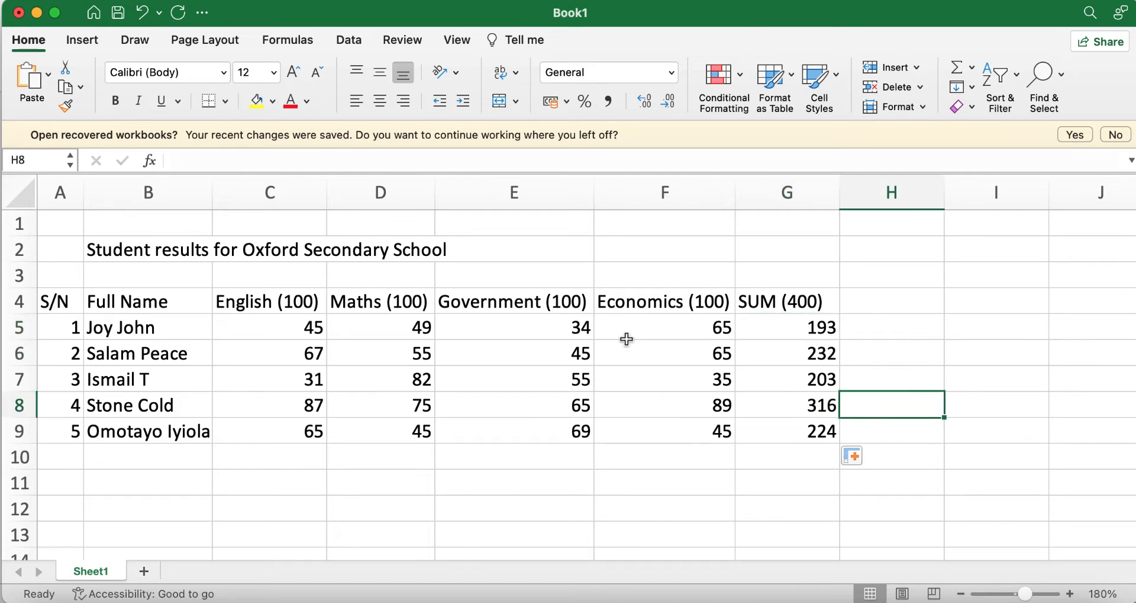
pyautogui.click(802, 330)
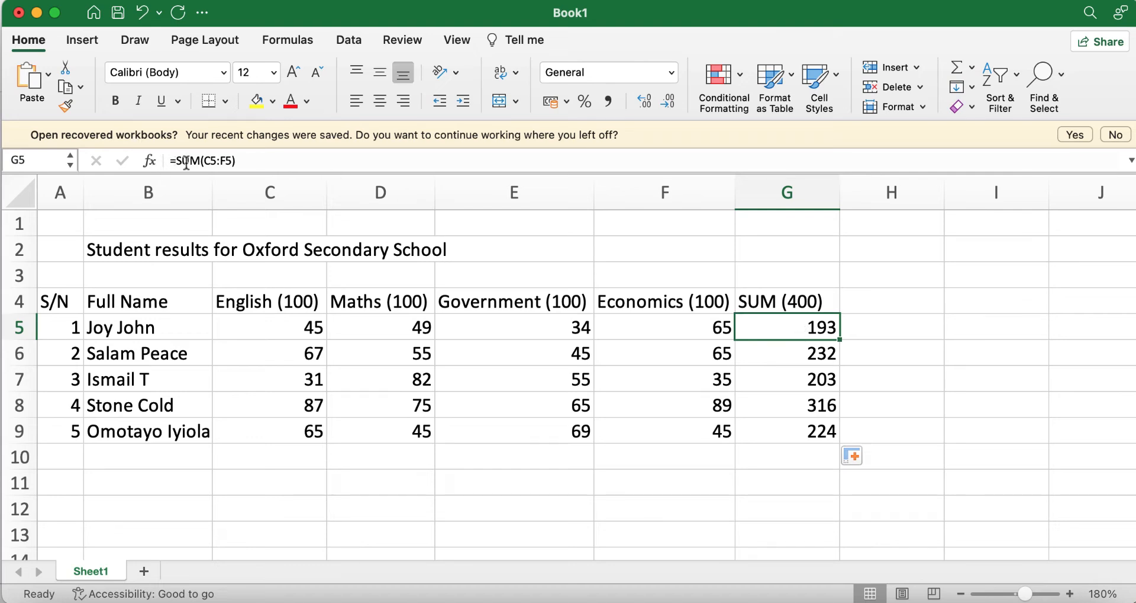
pyautogui.moveTo(204, 162); pyautogui.dragTo(232, 161)
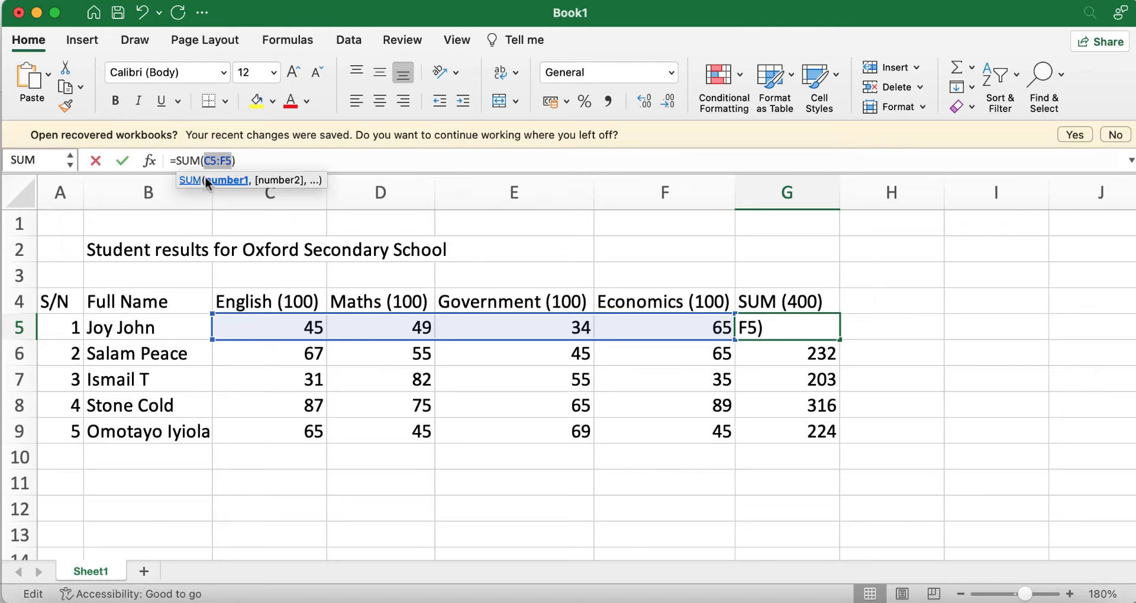
pyautogui.click(409, 385)
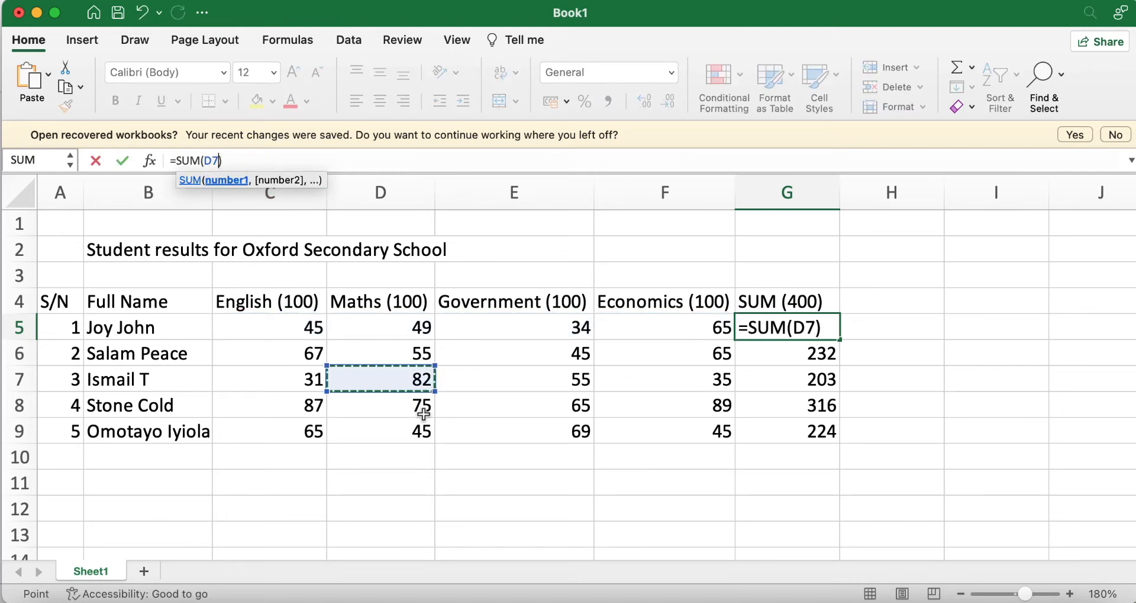
pyautogui.press('Escape')
pyautogui.click(786, 349)
pyautogui.click(785, 323)
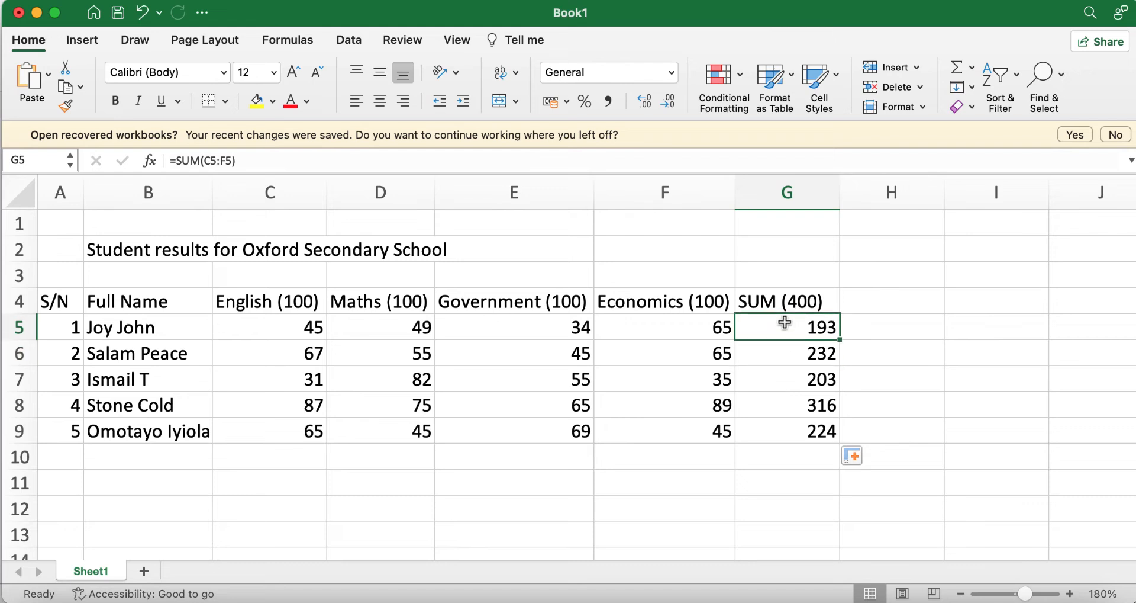
pyautogui.click(242, 329)
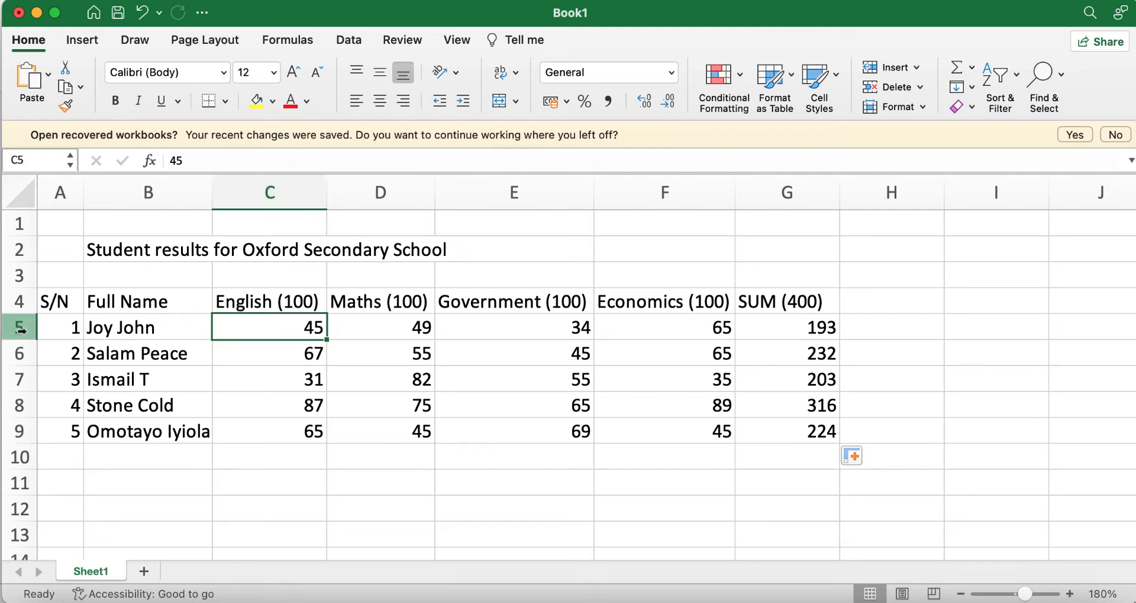
# Step: Review the first and last students' scores and the total formulas in G5 and G9
pyautogui.click(364, 325)
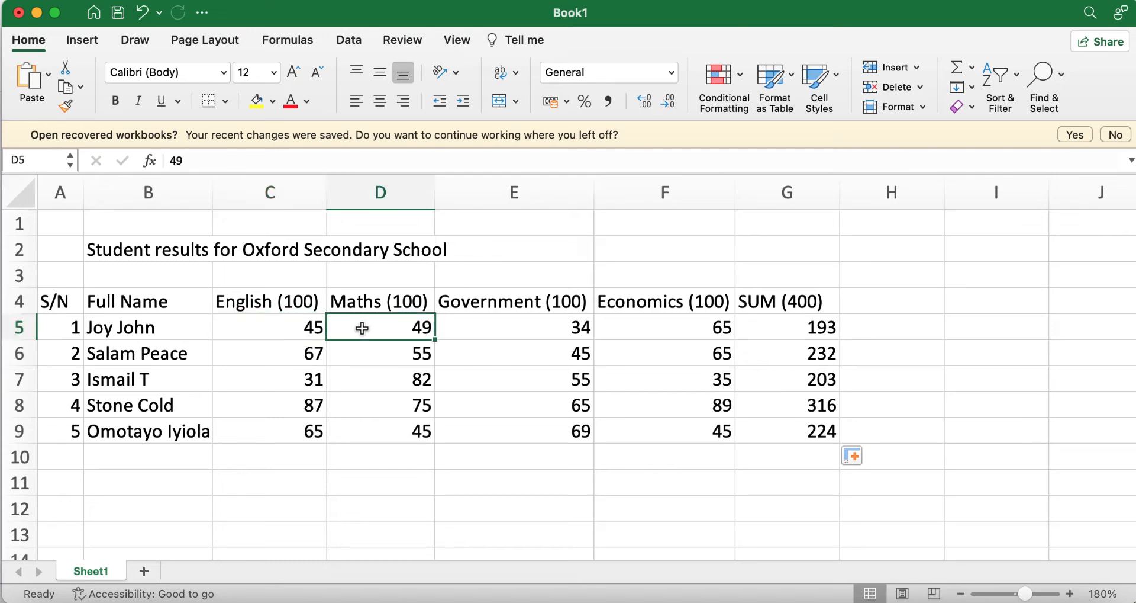
pyautogui.click(509, 330)
pyautogui.click(680, 329)
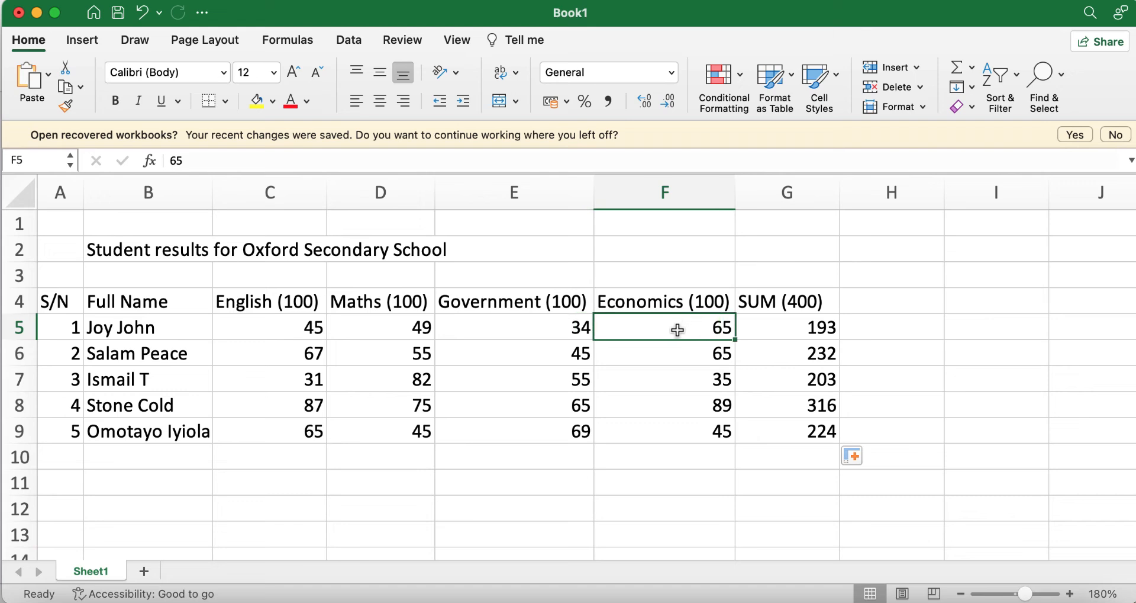
pyautogui.click(793, 332)
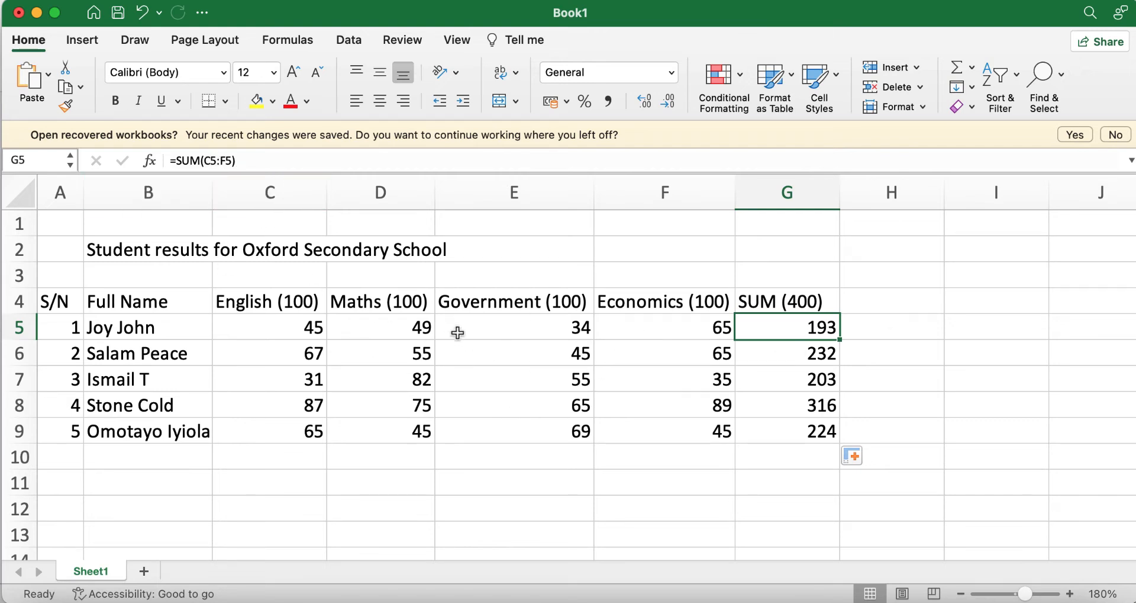
pyautogui.click(807, 436)
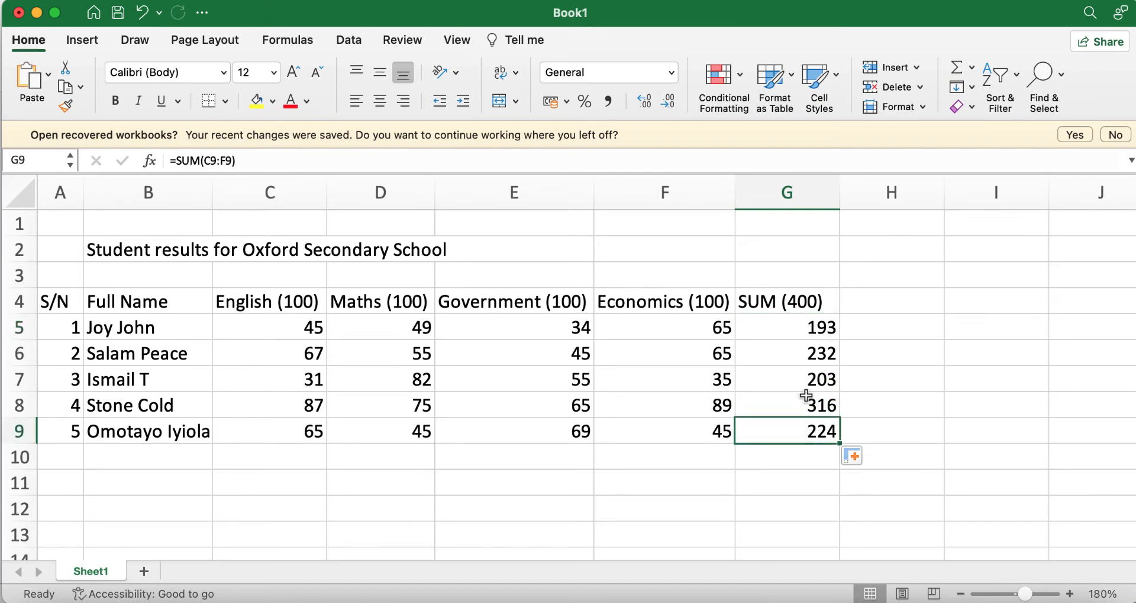
pyautogui.click(277, 431)
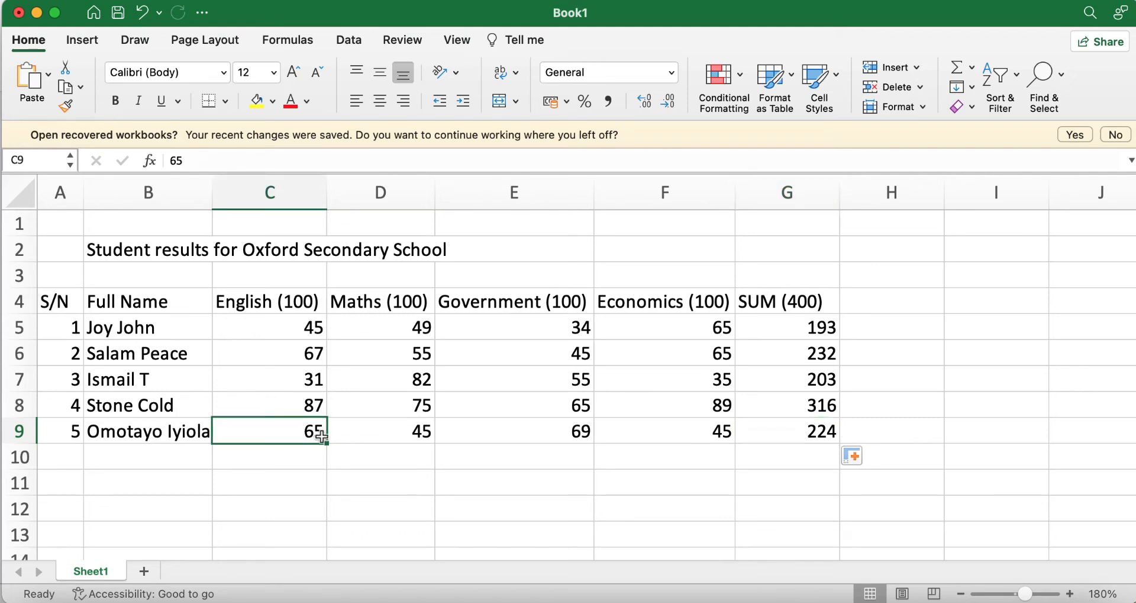
pyautogui.click(706, 441)
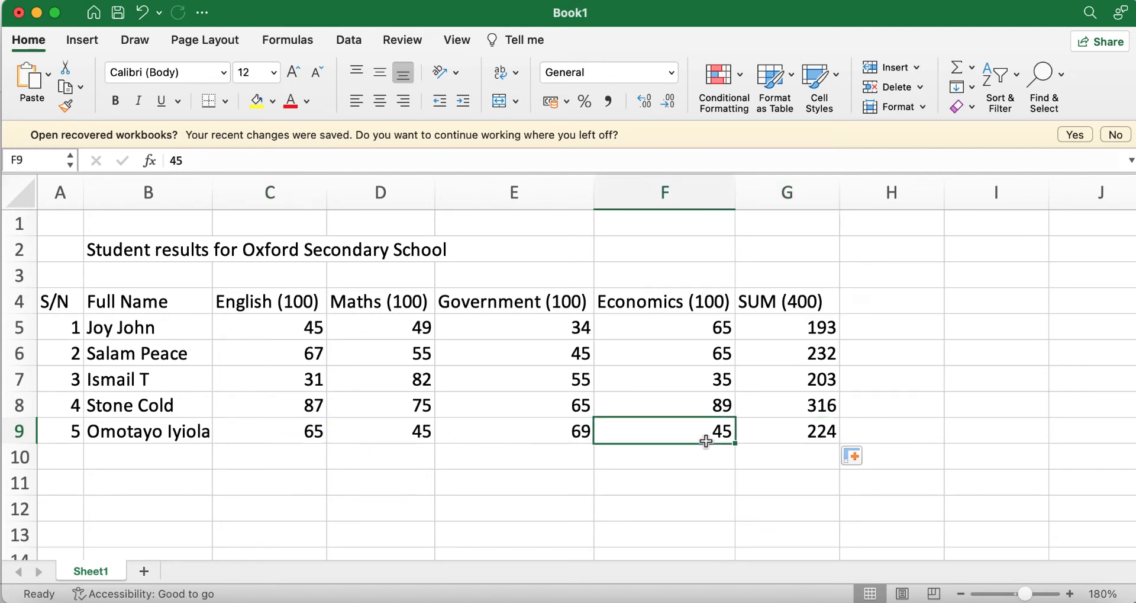
pyautogui.click(809, 432)
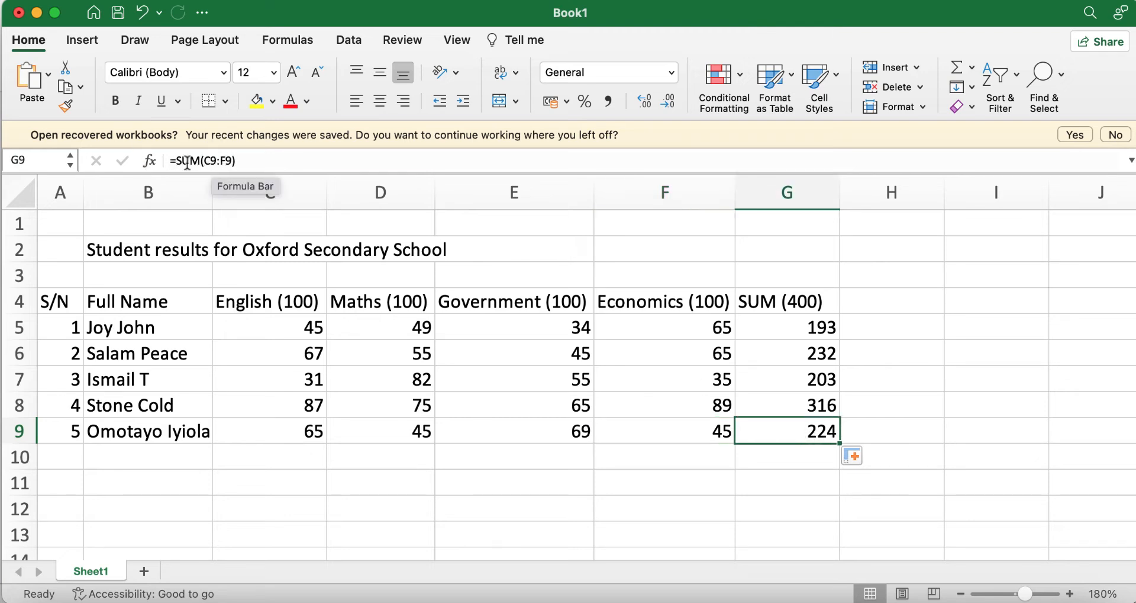
# Step: Head column H 'PERCENTAGE' in H4 and check H5's =G5/4 result of 48.25
pyautogui.click(914, 453)
pyautogui.click(918, 441)
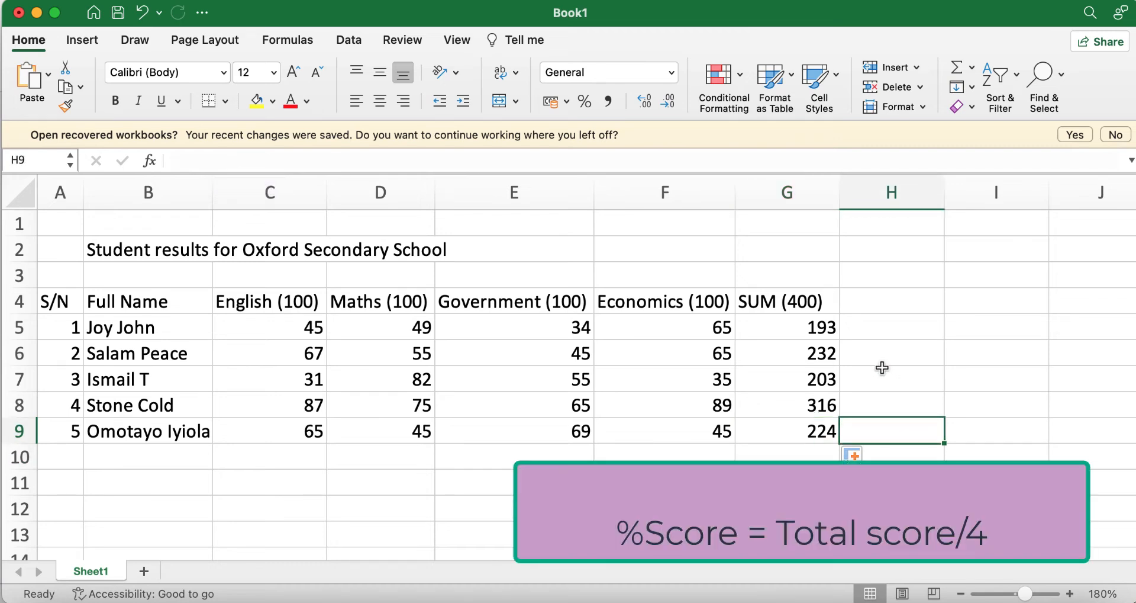
pyautogui.click(884, 309)
pyautogui.write('Pe')
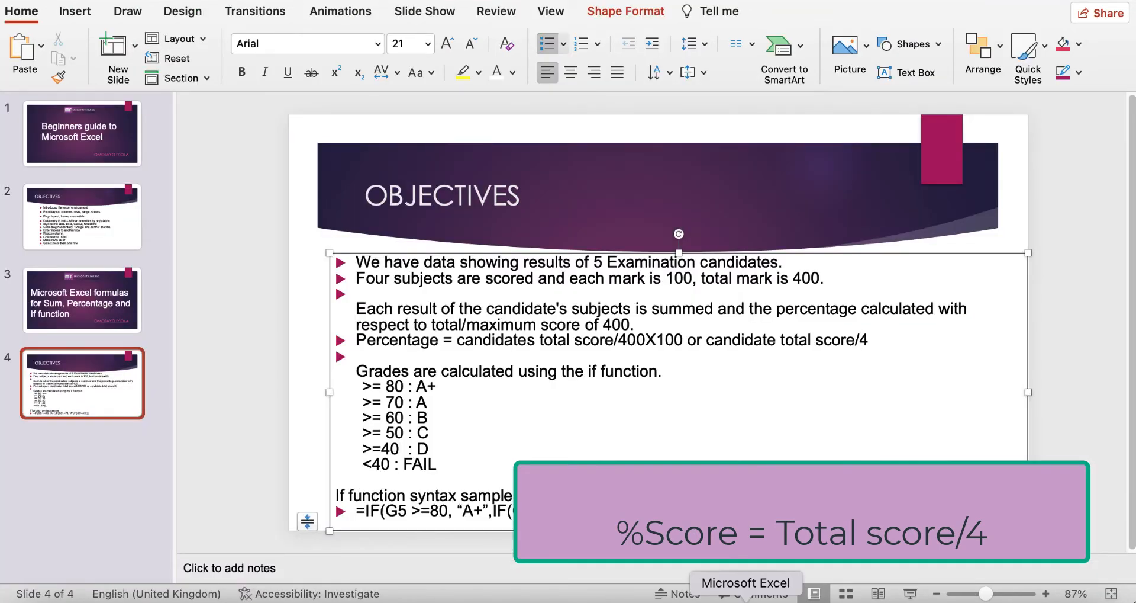
pyautogui.click(746, 599)
pyautogui.click(896, 328)
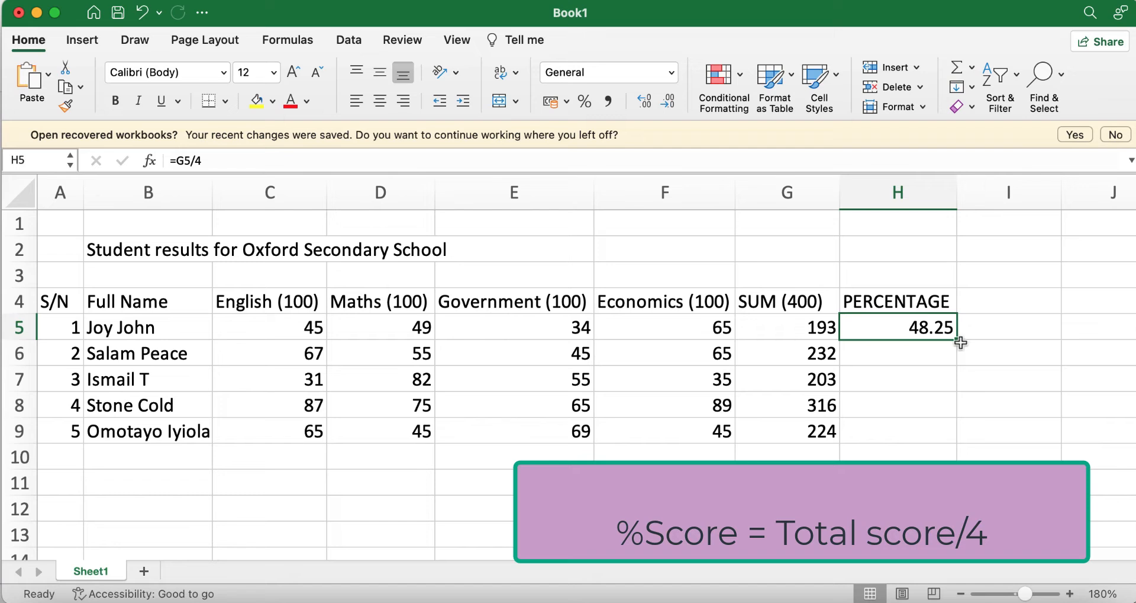
# Step: Fill =G5/4 down to H9, giving 58, 50.75, 79 and 56, then select H5:H9
pyautogui.moveTo(959, 342); pyautogui.dragTo(957, 436)
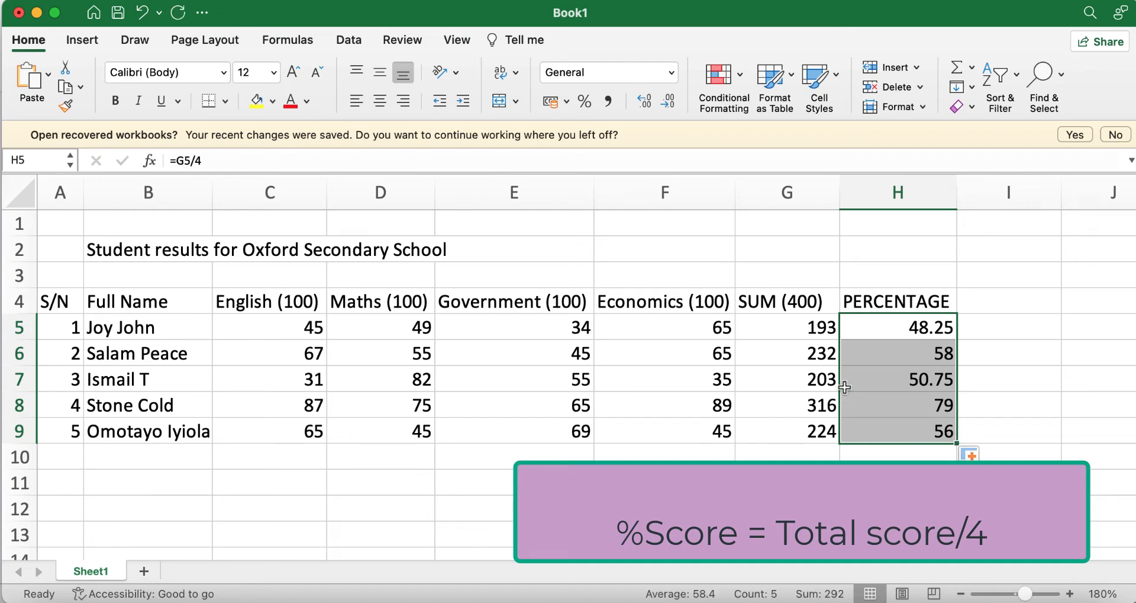
pyautogui.click(1005, 386)
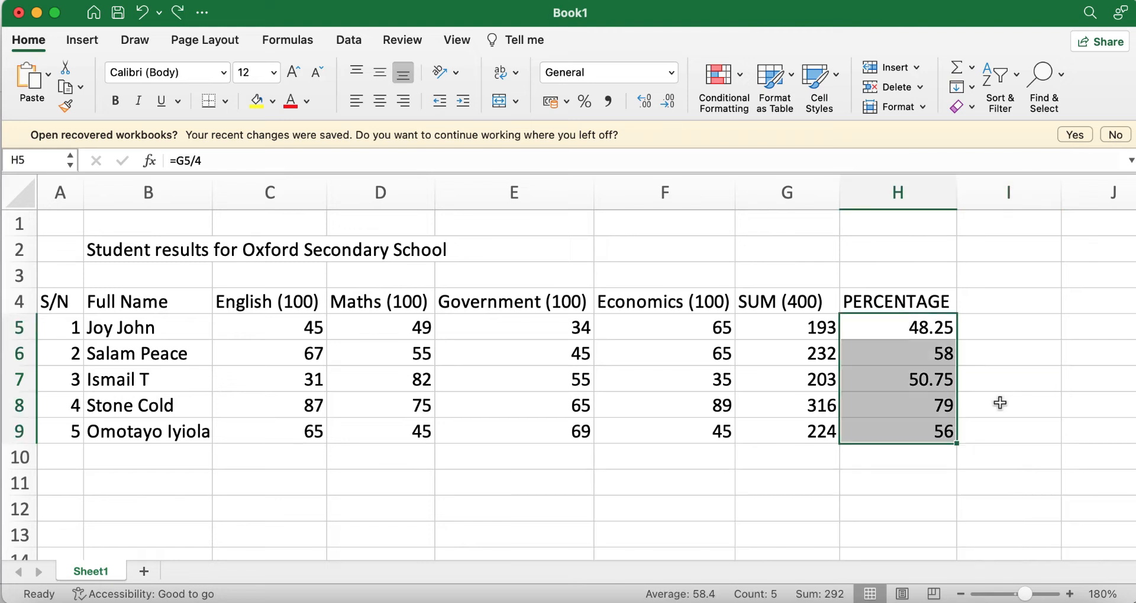
pyautogui.click(1000, 403)
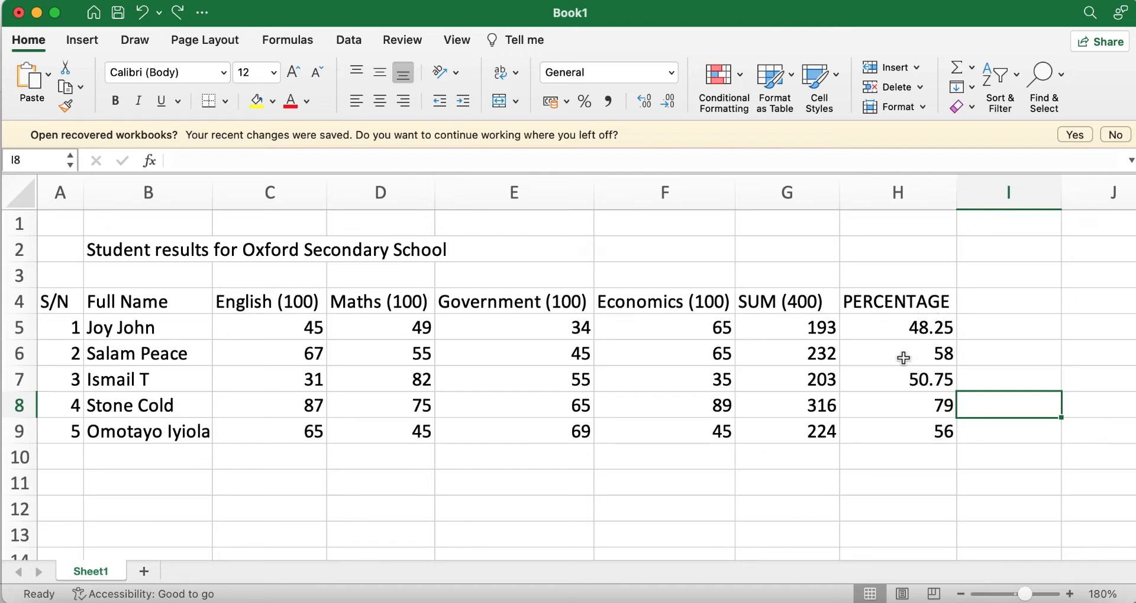
pyautogui.moveTo(895, 326); pyautogui.dragTo(918, 436)
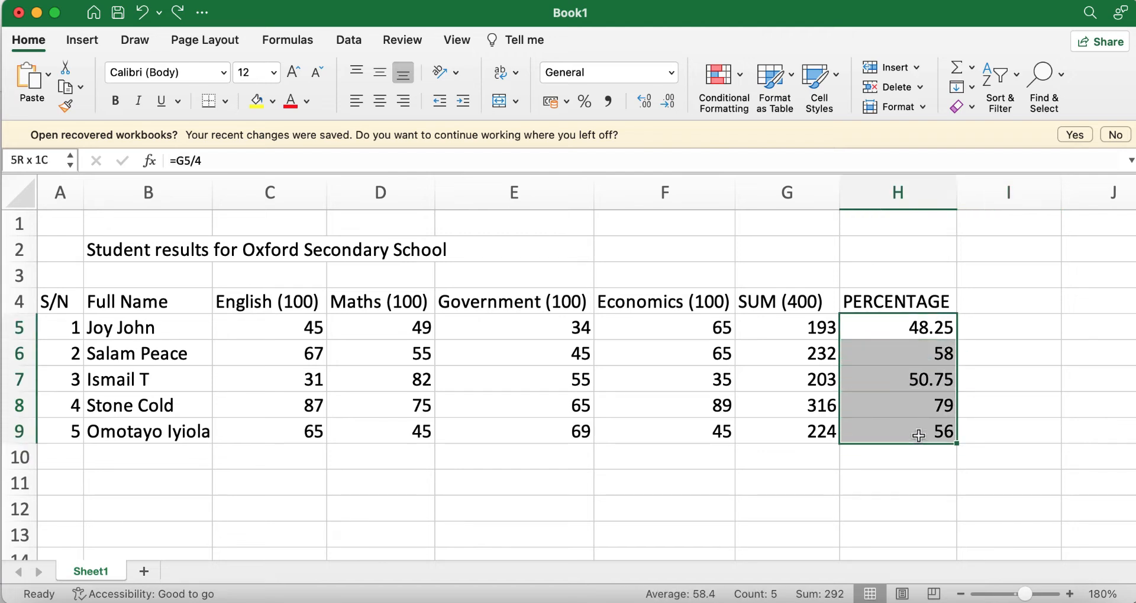
# Step: Clear H5:H9 and enter =g5/400 in H5 so it shows 0.4825
pyautogui.press('Delete')
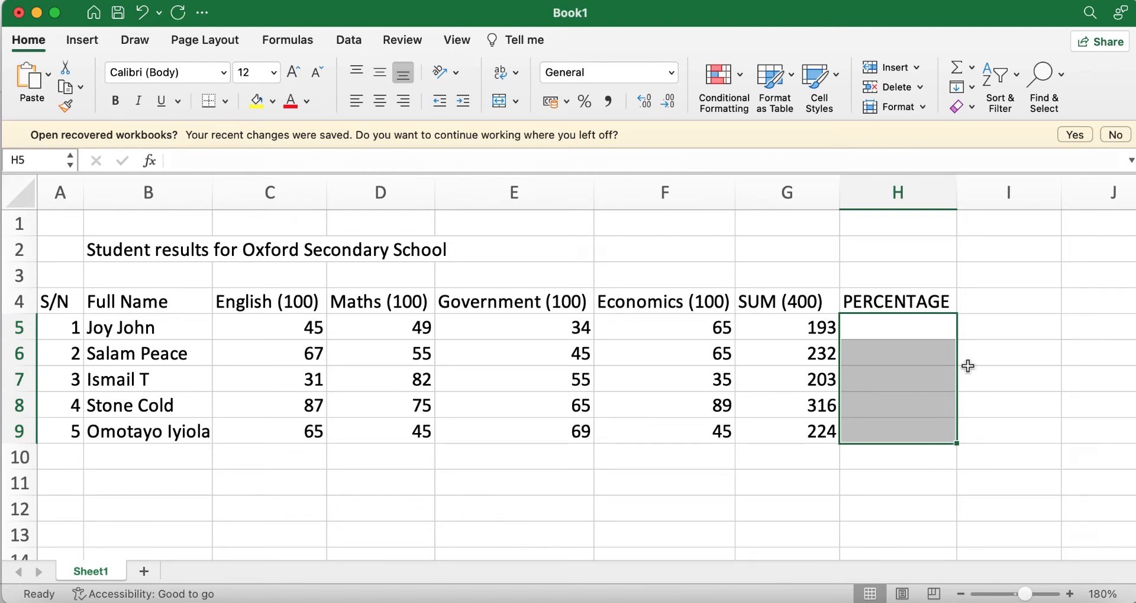
pyautogui.click(817, 341)
pyautogui.click(817, 329)
pyautogui.click(870, 331)
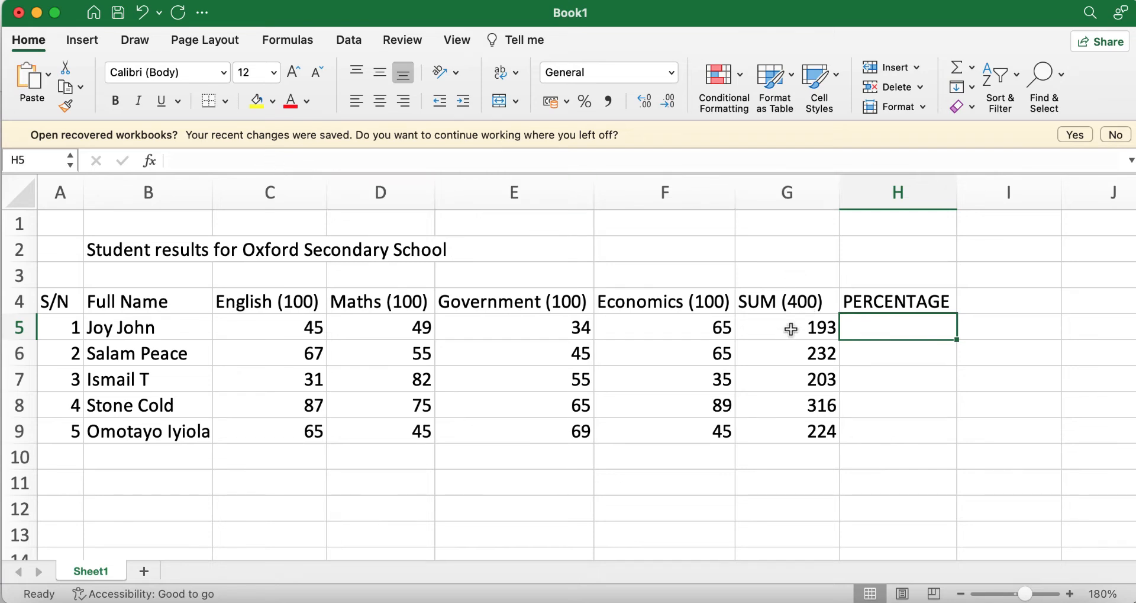
pyautogui.click(376, 161)
pyautogui.write('=g5')
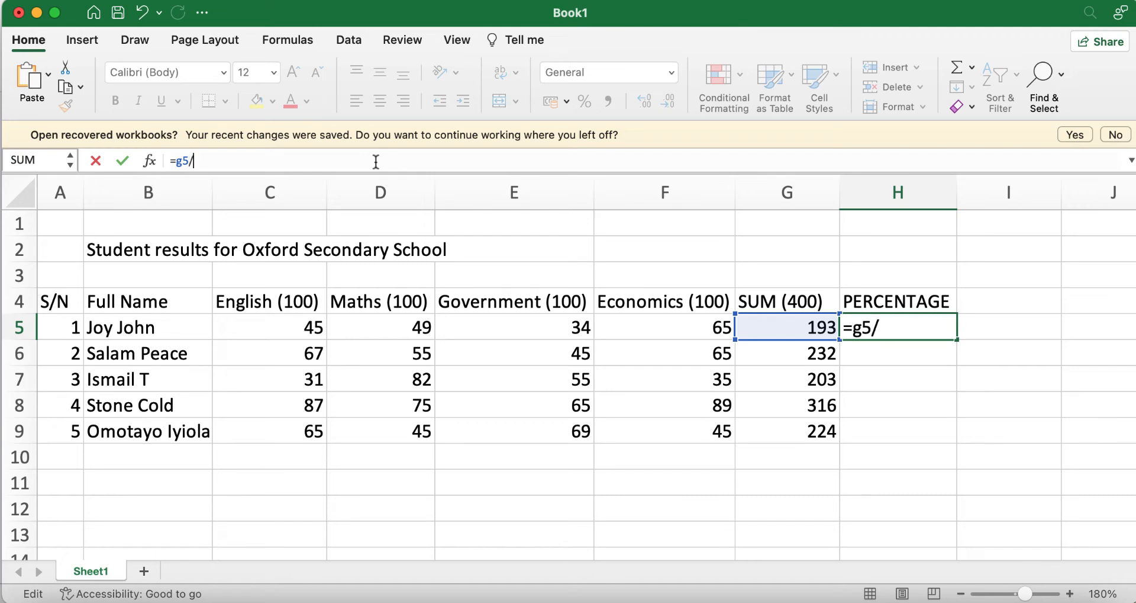
pyautogui.write('/400')
pyautogui.press('Return')
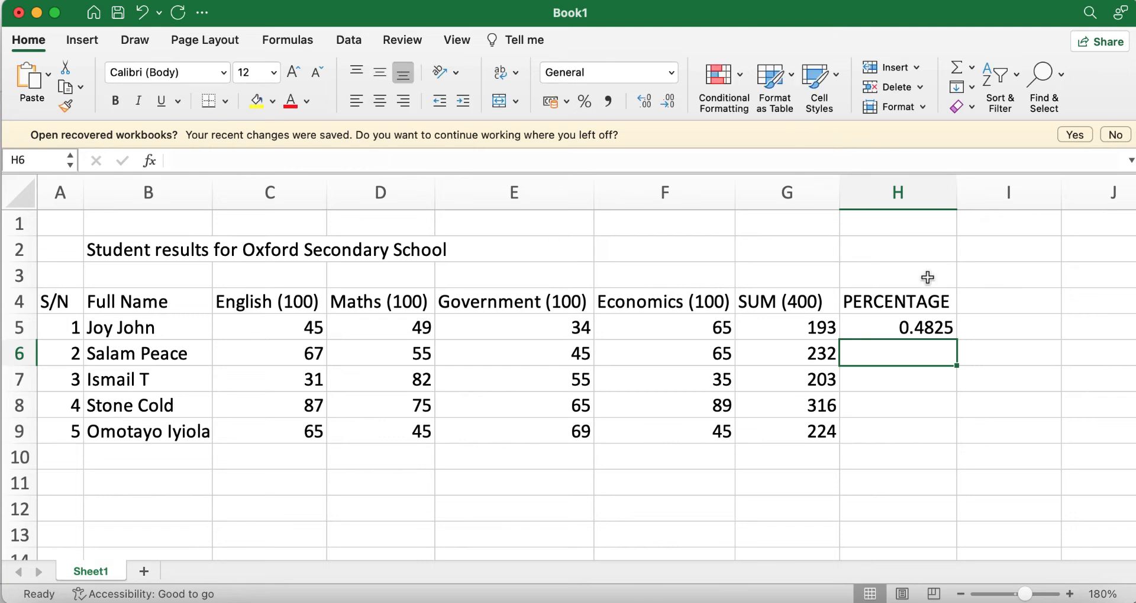
# Step: Fill =G5/400 down to H9 and apply Percent Style: 48%, 58%, 51%, 79%, 56%
pyautogui.click(919, 329)
pyautogui.moveTo(959, 340); pyautogui.dragTo(959, 441)
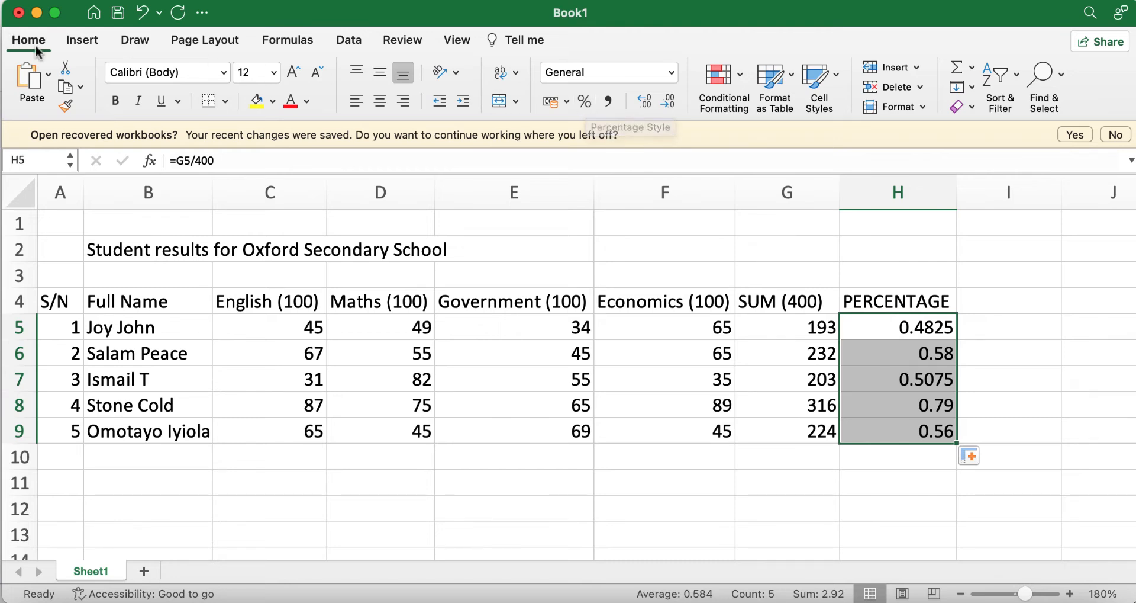
pyautogui.click(587, 100)
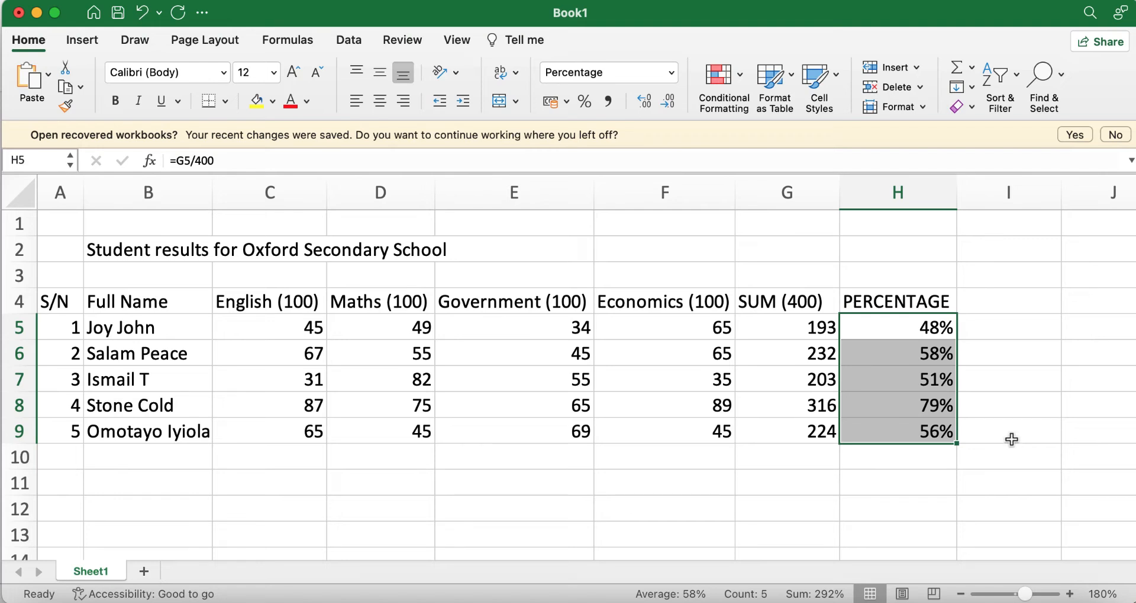
pyautogui.click(1007, 415)
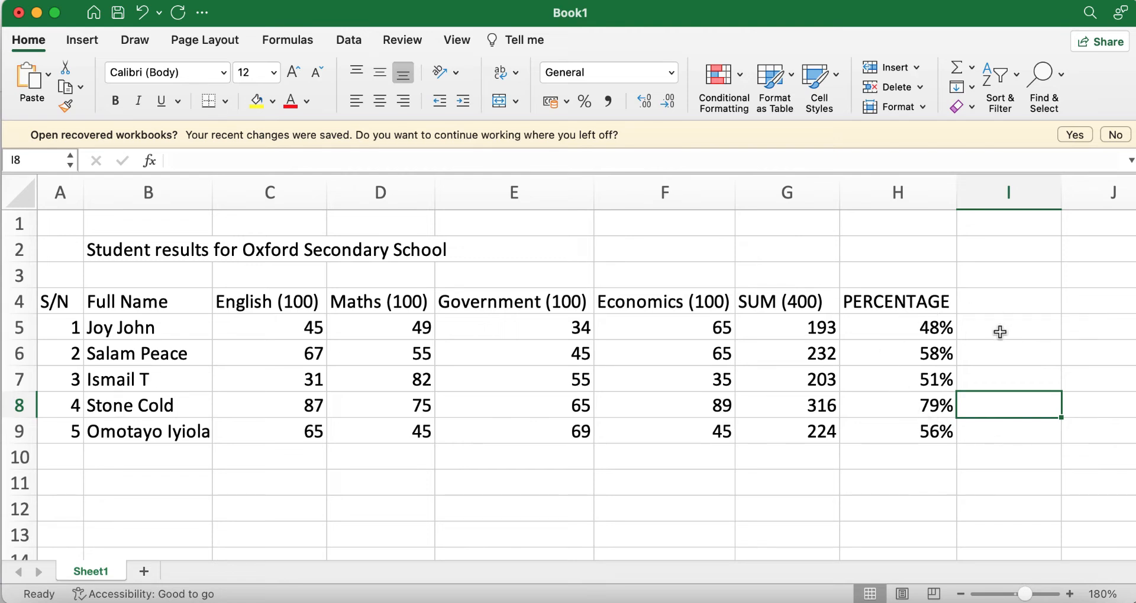
# Step: Enter the header GRADE in I4, checking the PowerPoint objectives slide before committing
pyautogui.click(988, 302)
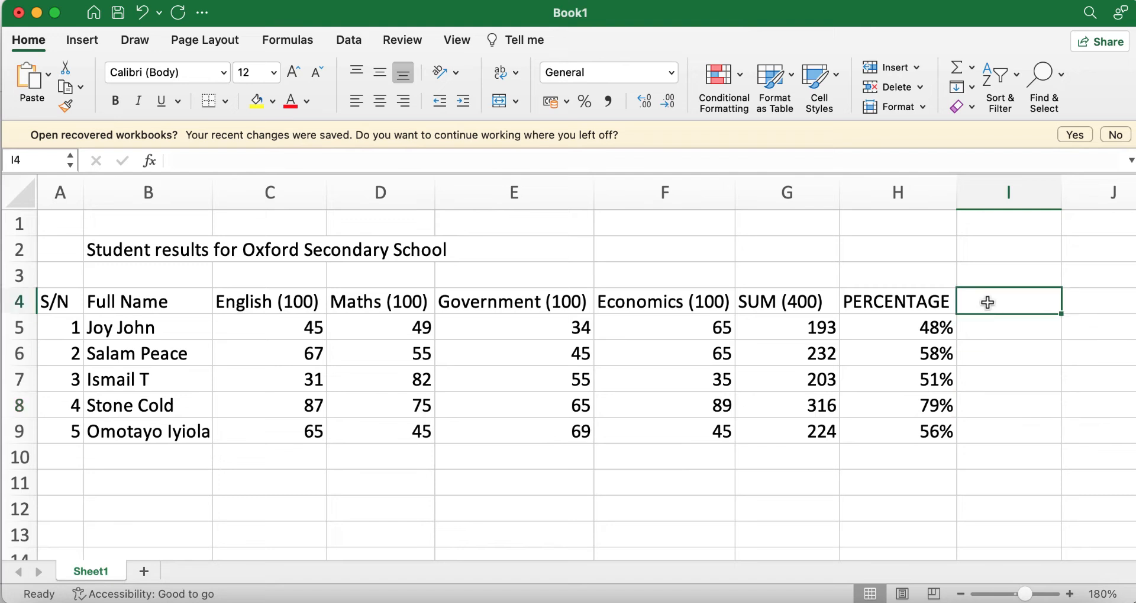
pyautogui.write('GRADE')
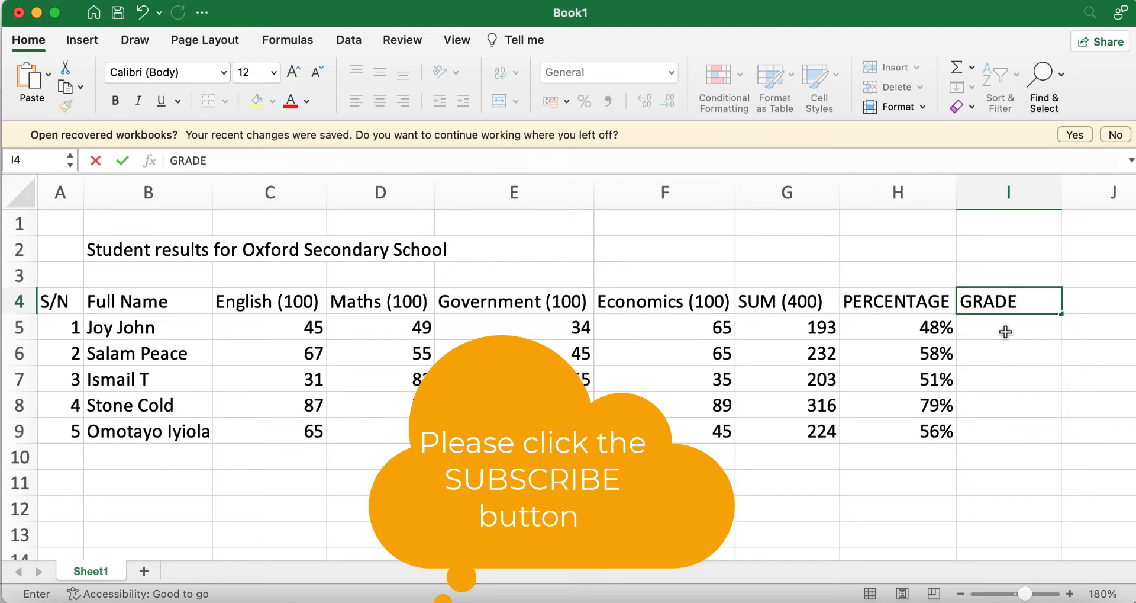
pyautogui.click(787, 600)
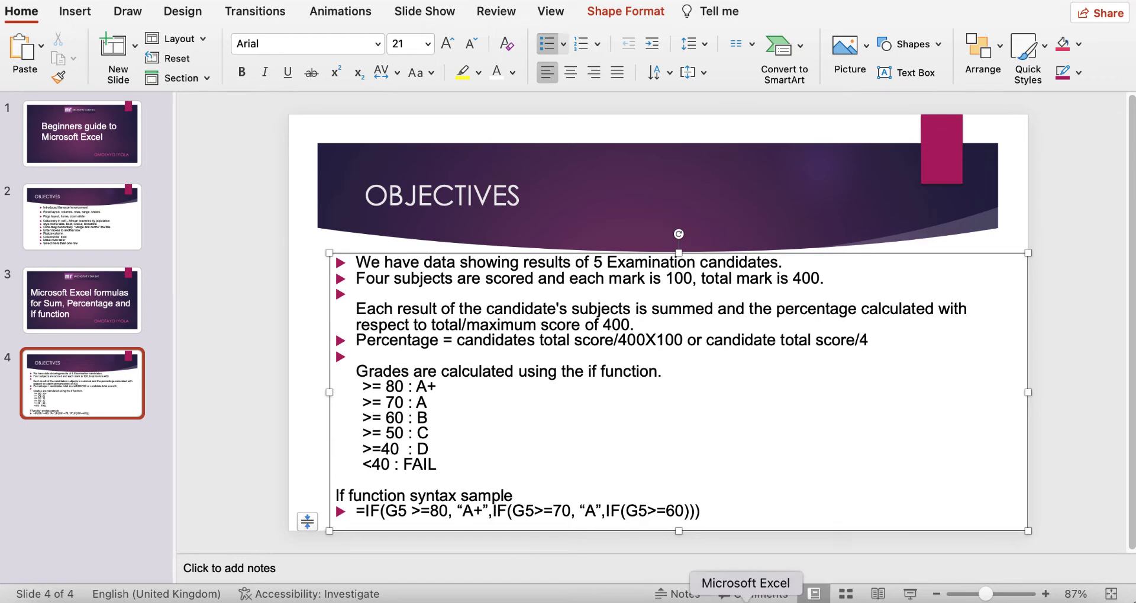
pyautogui.click(747, 599)
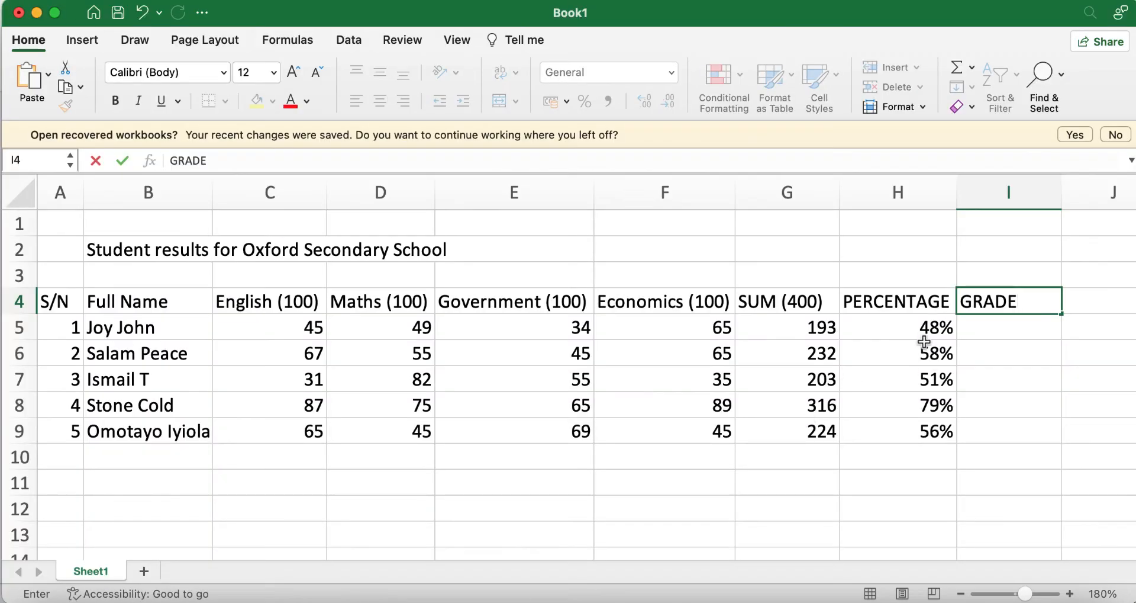
pyautogui.click(981, 329)
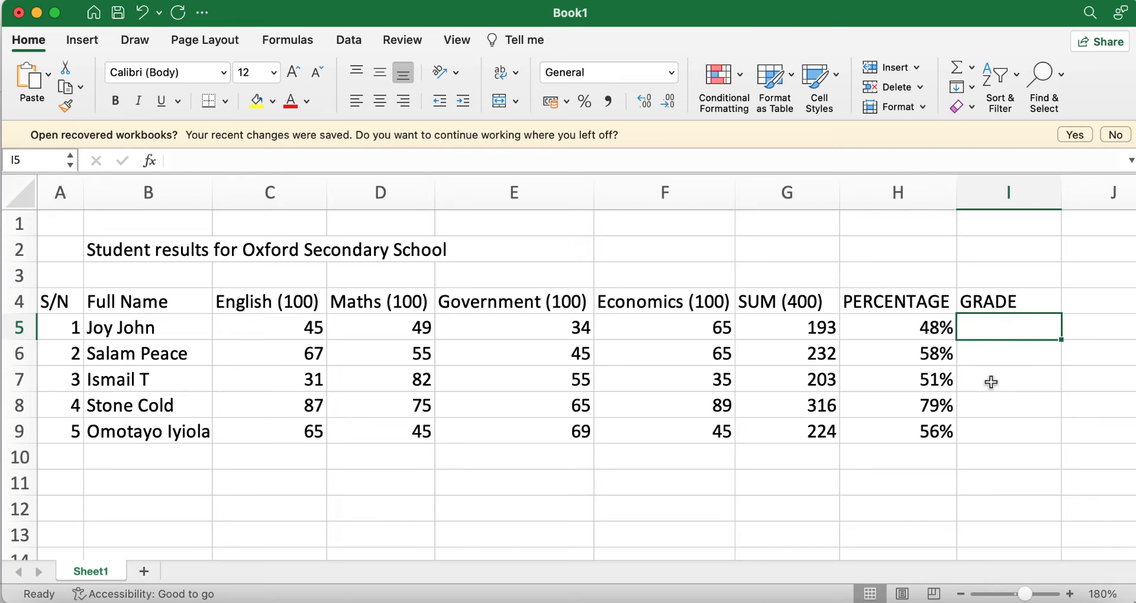
# Step: Clear the percentage values from H5:H9
pyautogui.moveTo(898, 327); pyautogui.dragTo(912, 432)
pyautogui.press('Delete')
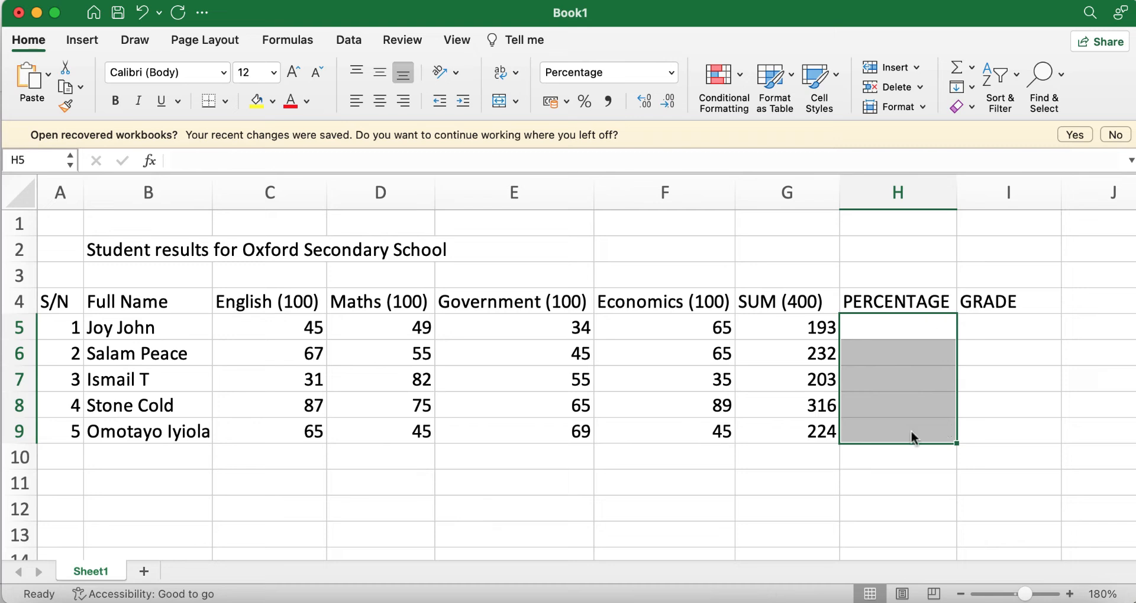
pyautogui.click(1013, 395)
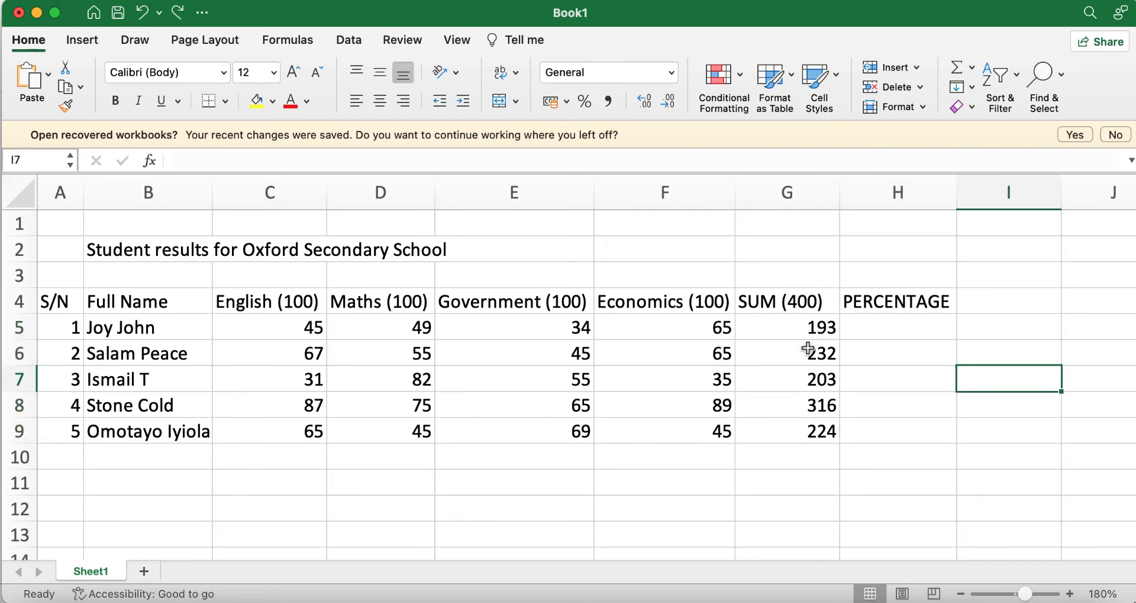
# Step: Enter =g5/4 in H5 and fill down to H9: 48.25, 58, 50.75, 79, 56
pyautogui.click(874, 327)
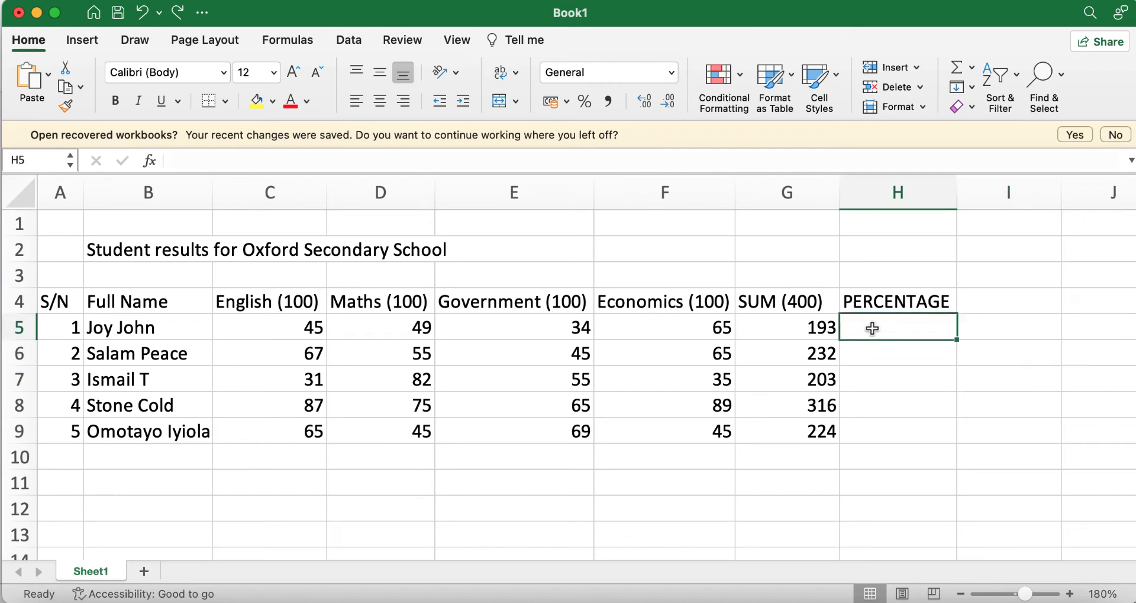
pyautogui.write('=')
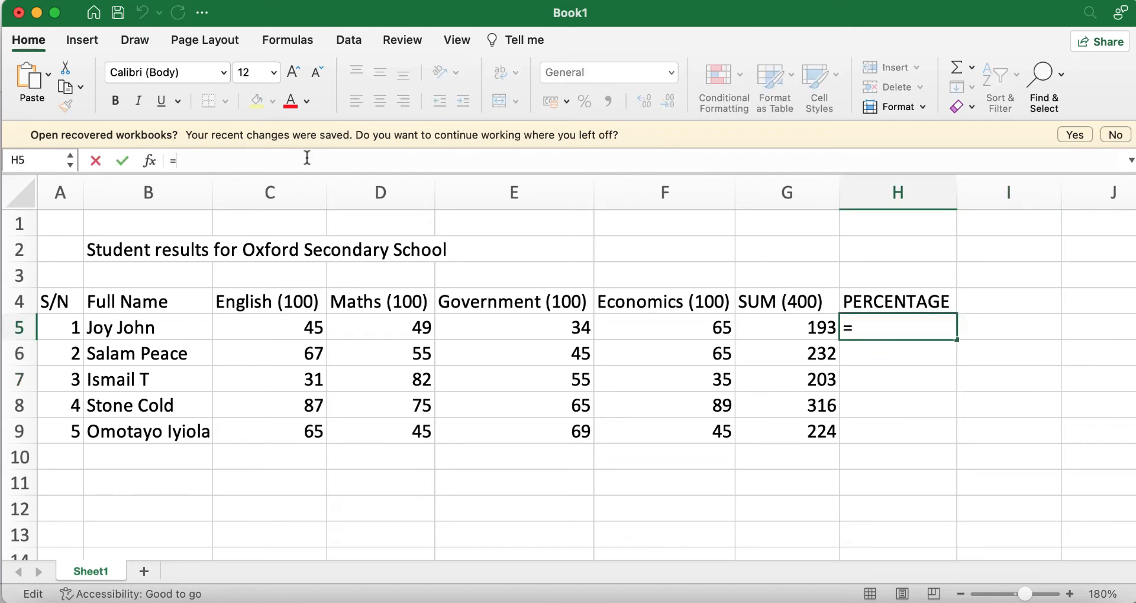
pyautogui.write('g5/4')
pyautogui.press('Return')
pyautogui.click(906, 327)
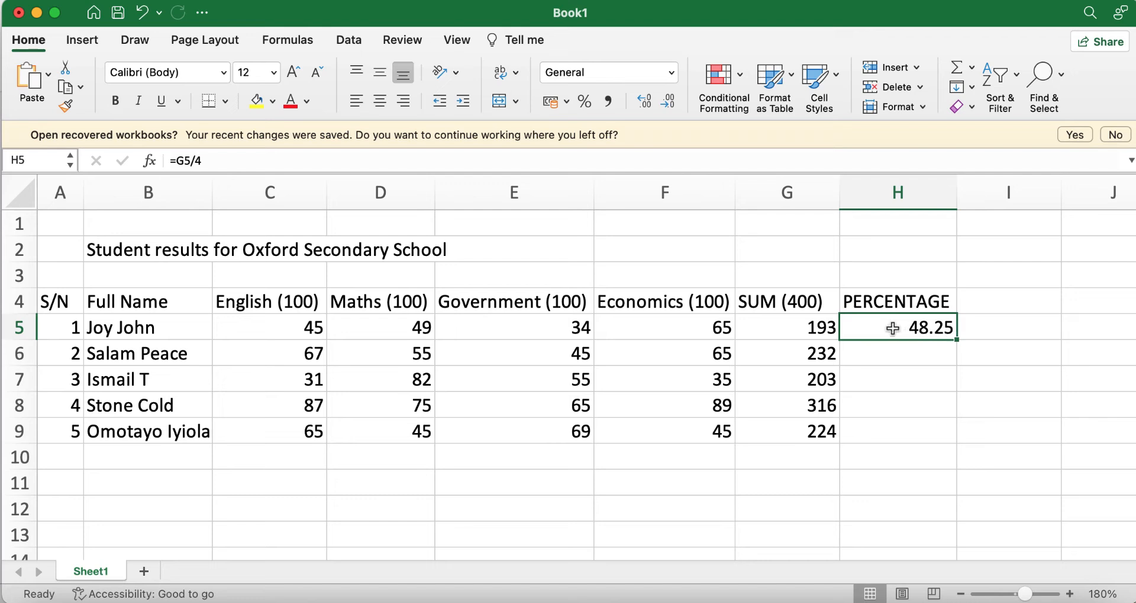
pyautogui.moveTo(956, 338); pyautogui.dragTo(957, 438)
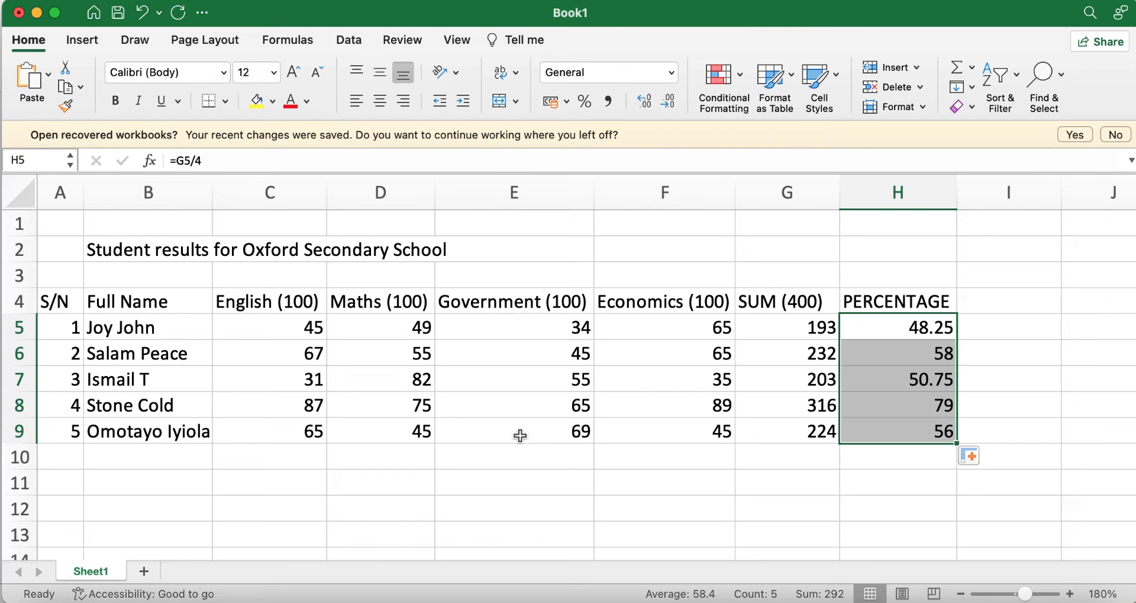
# Step: Retype GRADE in I4, select I5, and consult the objectives slide for grade boundaries
pyautogui.click(978, 306)
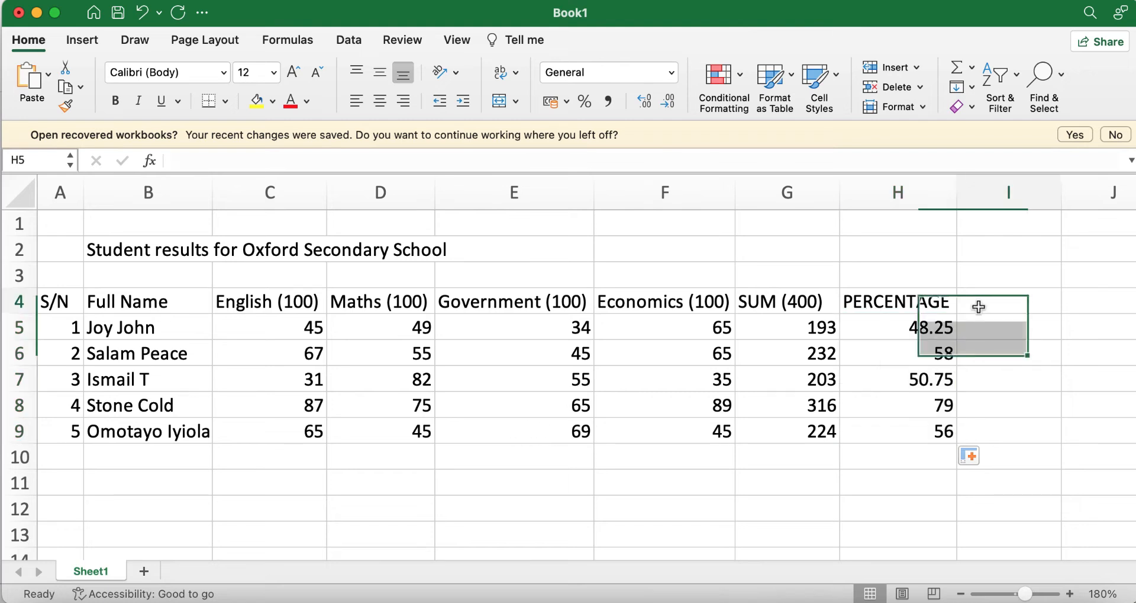
pyautogui.write('GRADE')
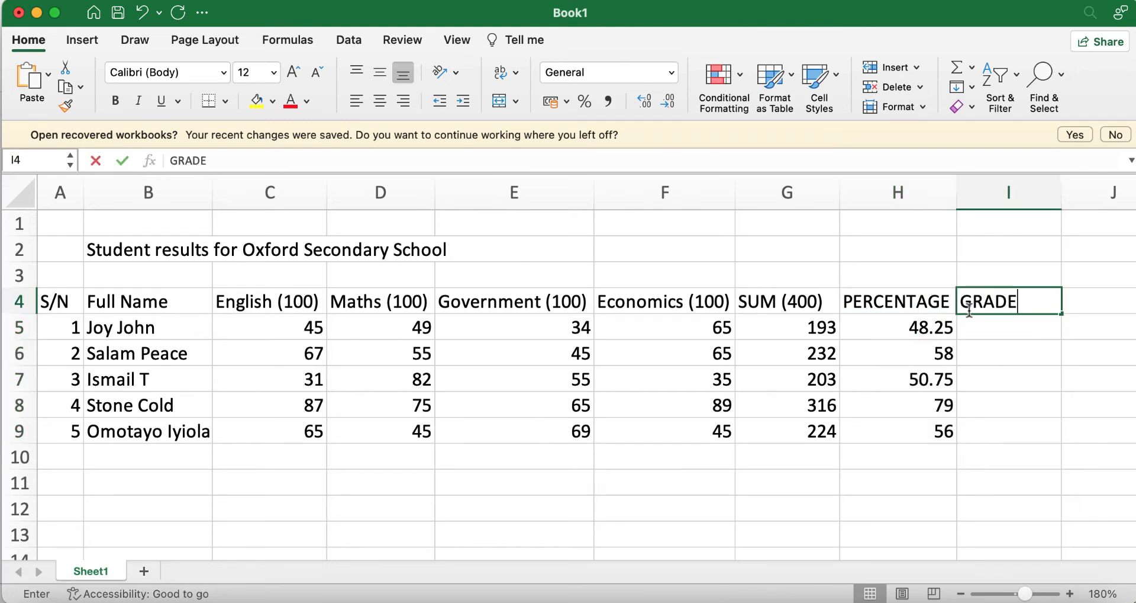
pyautogui.click(1013, 448)
pyautogui.click(1009, 315)
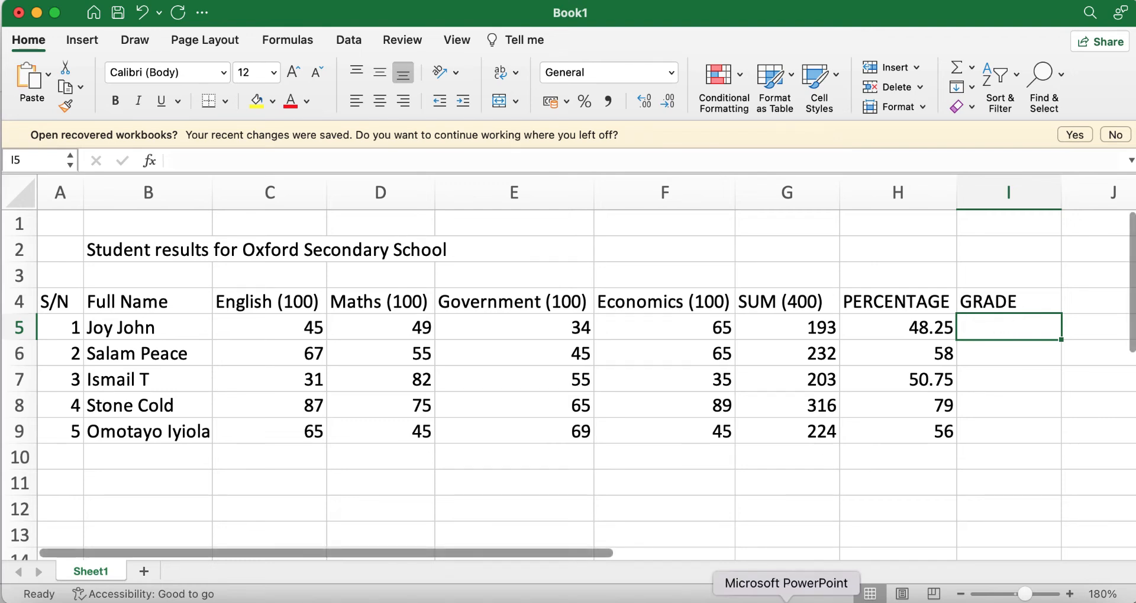
pyautogui.click(786, 599)
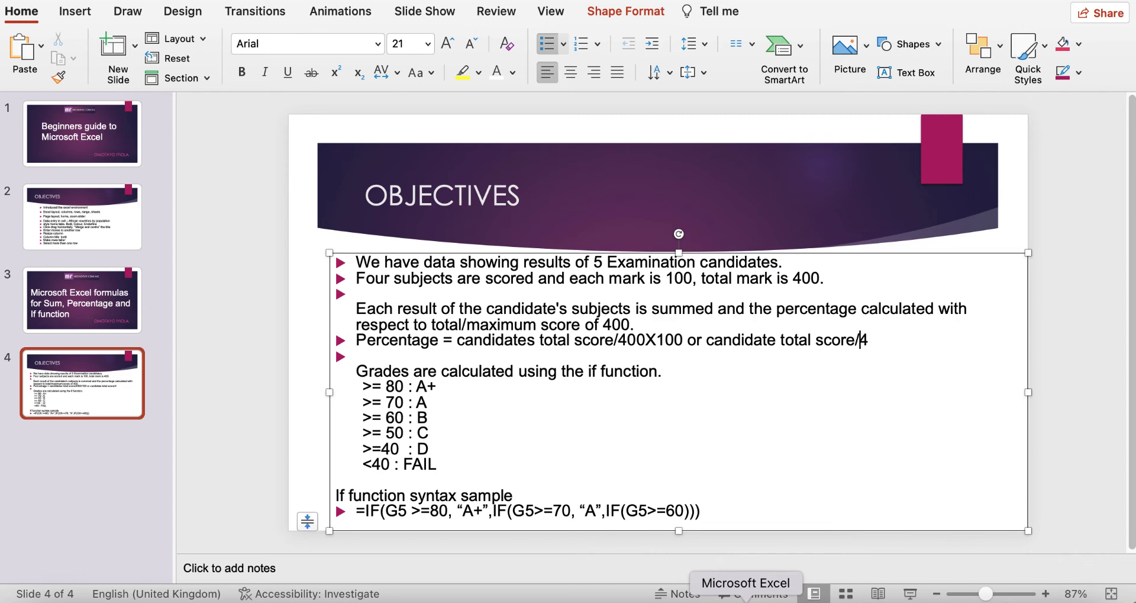
# Step: Return to the Excel workbook and place the cursor in the formula bar for I5
pyautogui.click(740, 599)
pyautogui.click(390, 160)
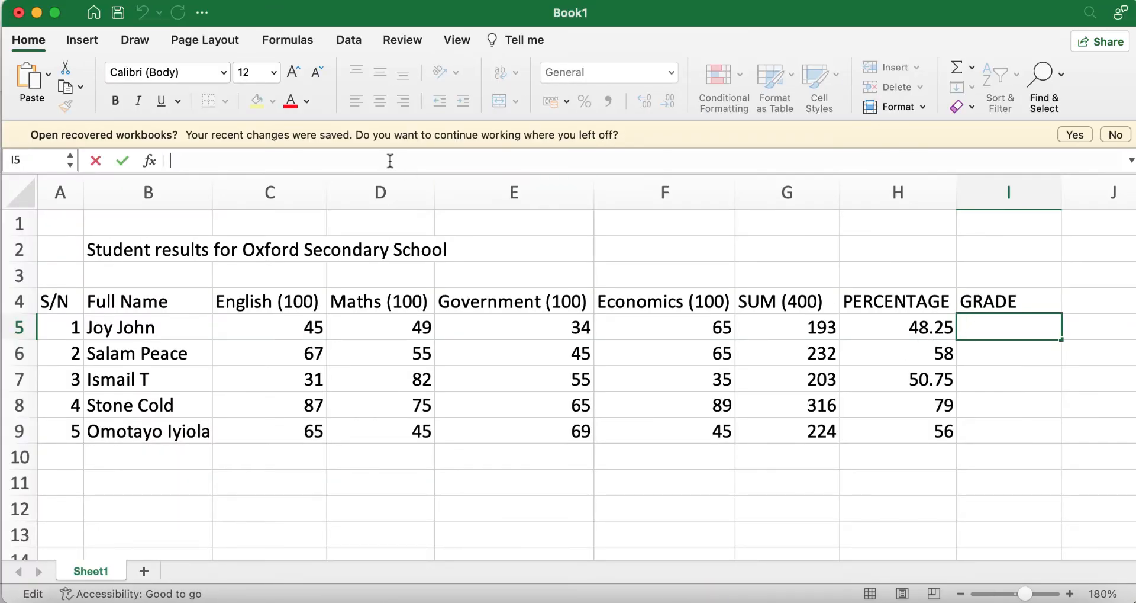
# Step: Begin I5's nested grade formula with =IF(H5>=80,"A+",IF( in the formula bar
pyautogui.write('=')
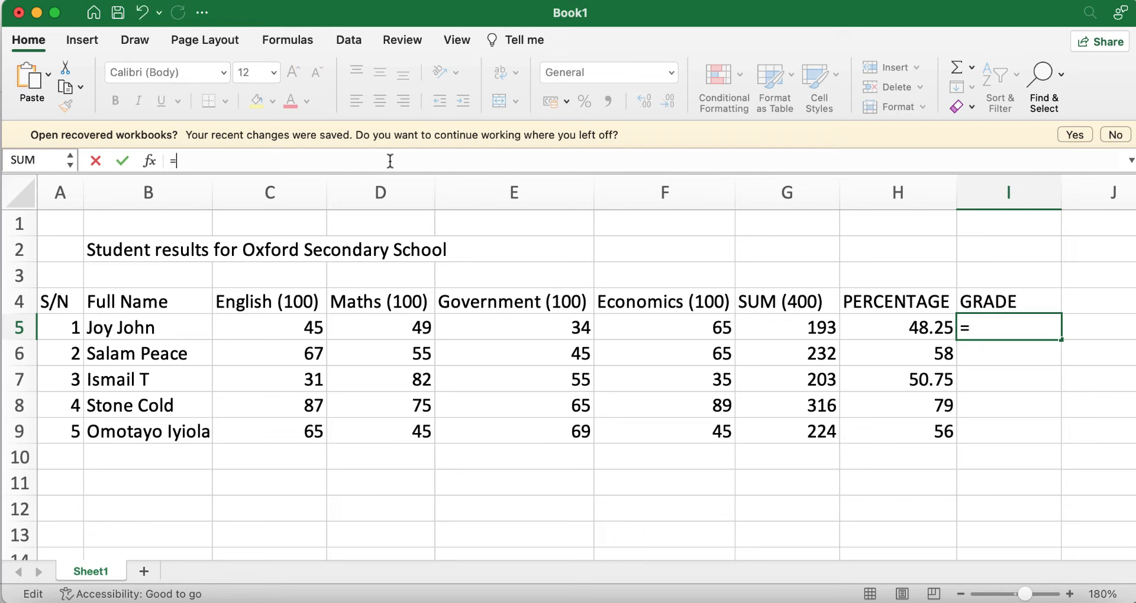
pyautogui.write('IF')
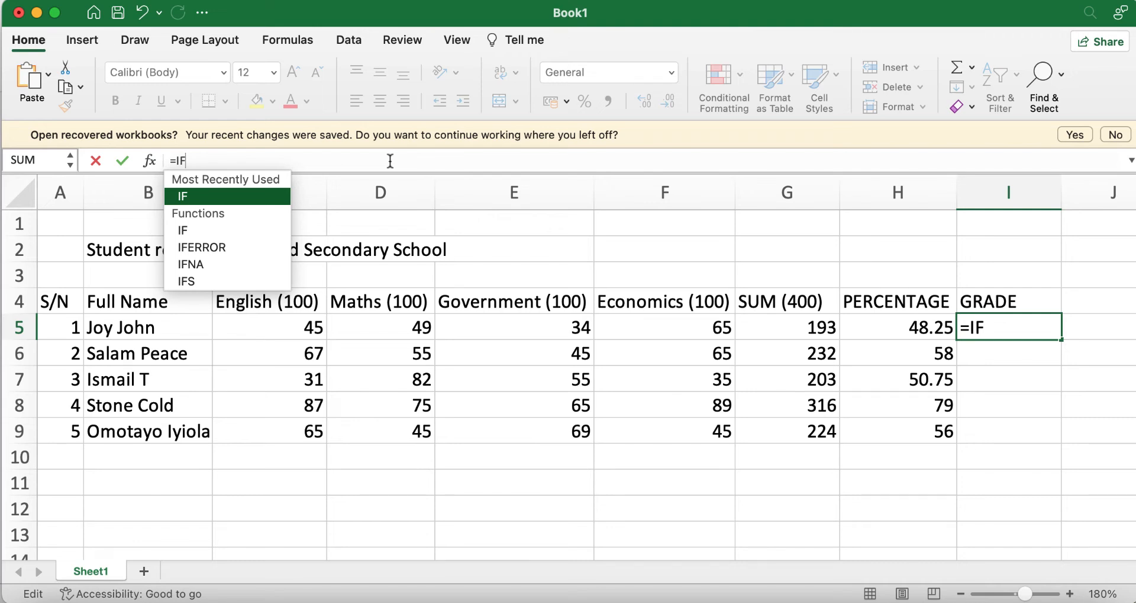
pyautogui.write('(')
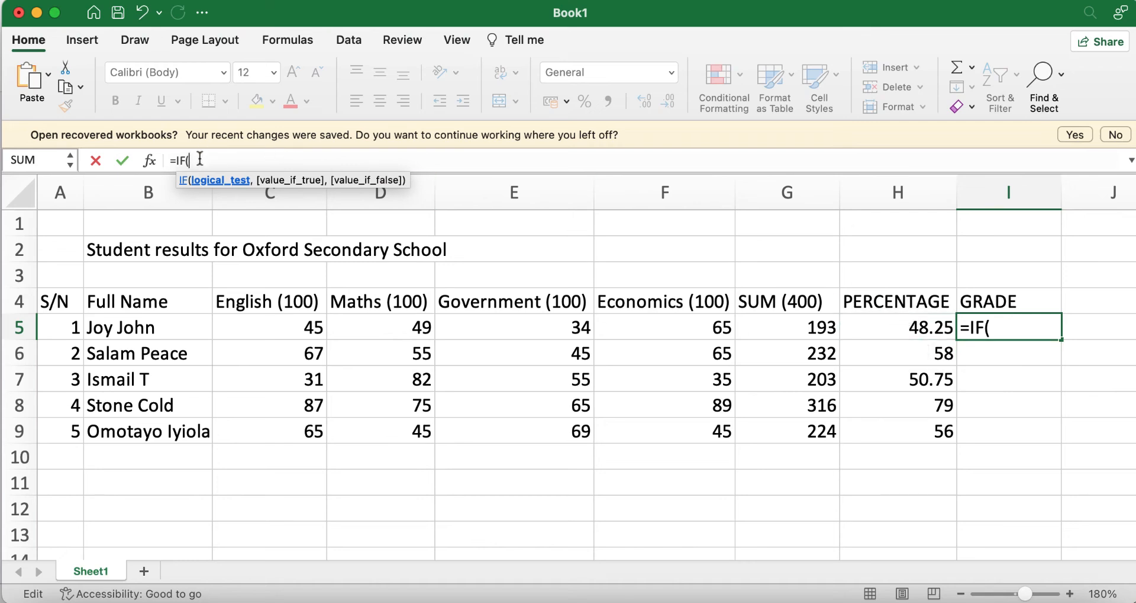
pyautogui.write('H5')
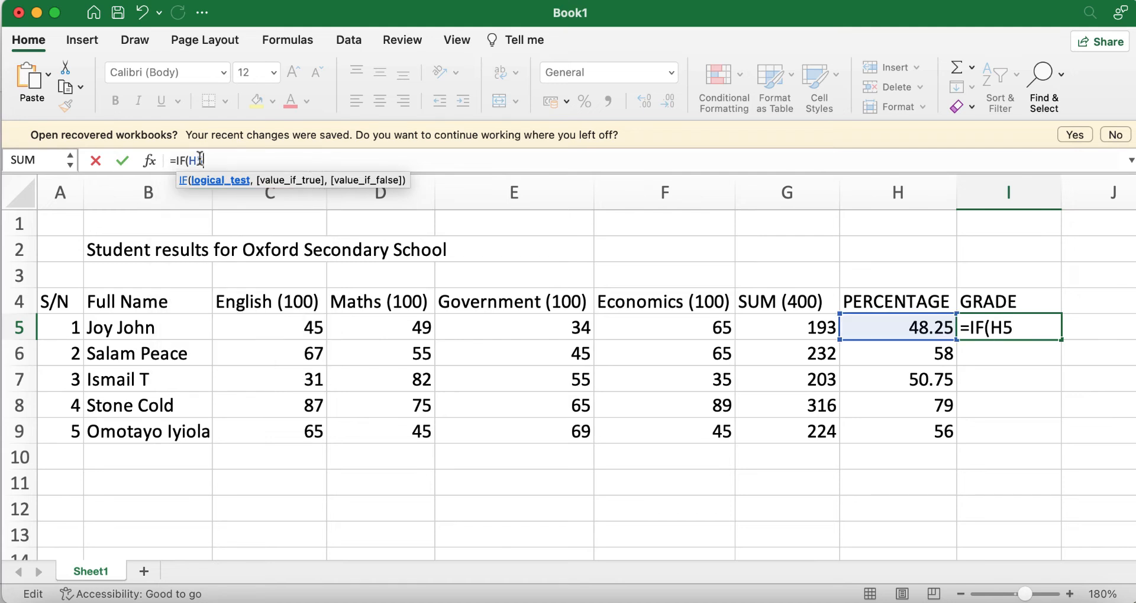
pyautogui.write('>=80,')
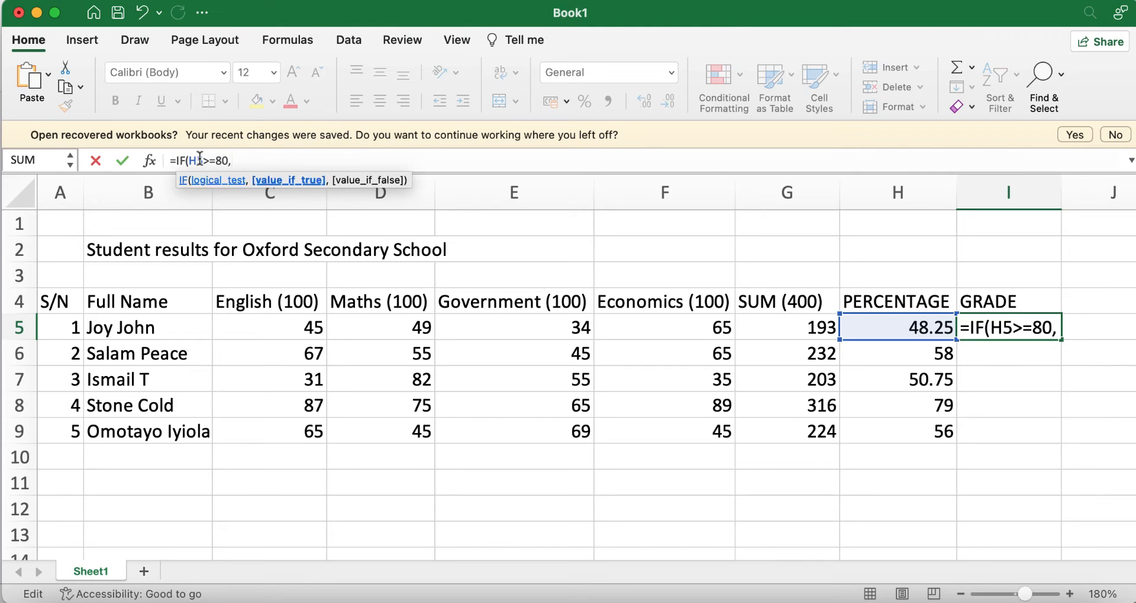
pyautogui.write('""')
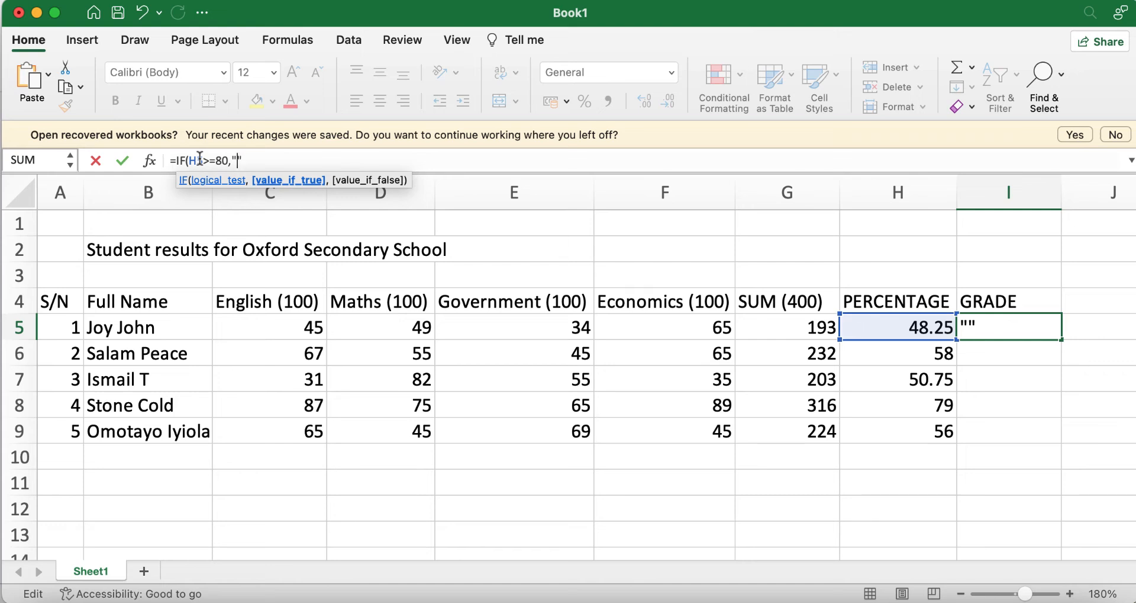
pyautogui.write('A+",')
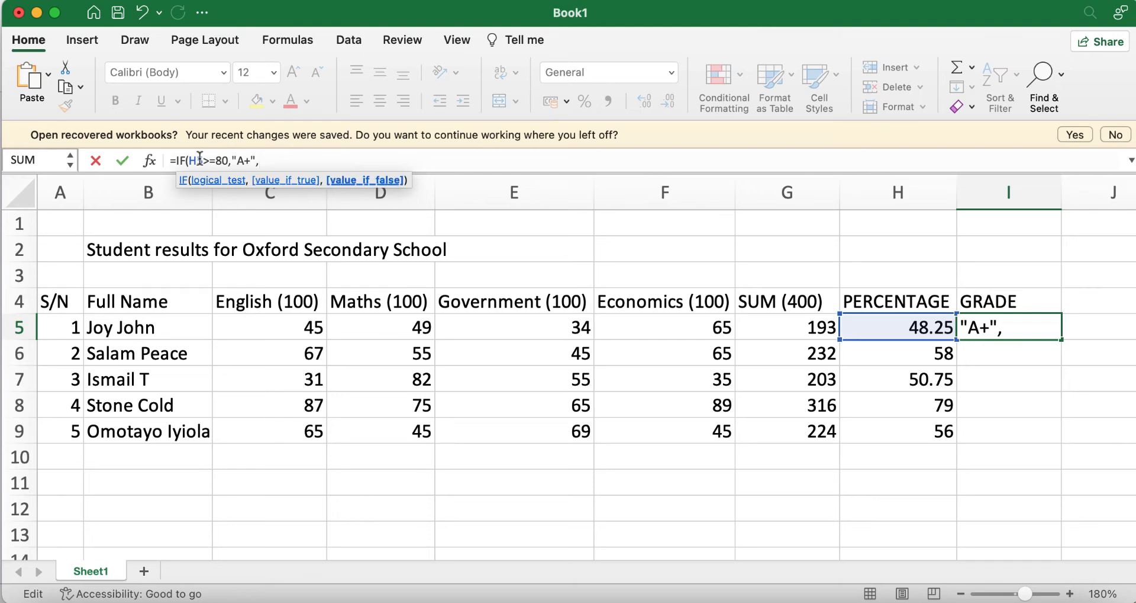
pyautogui.write('IF(')
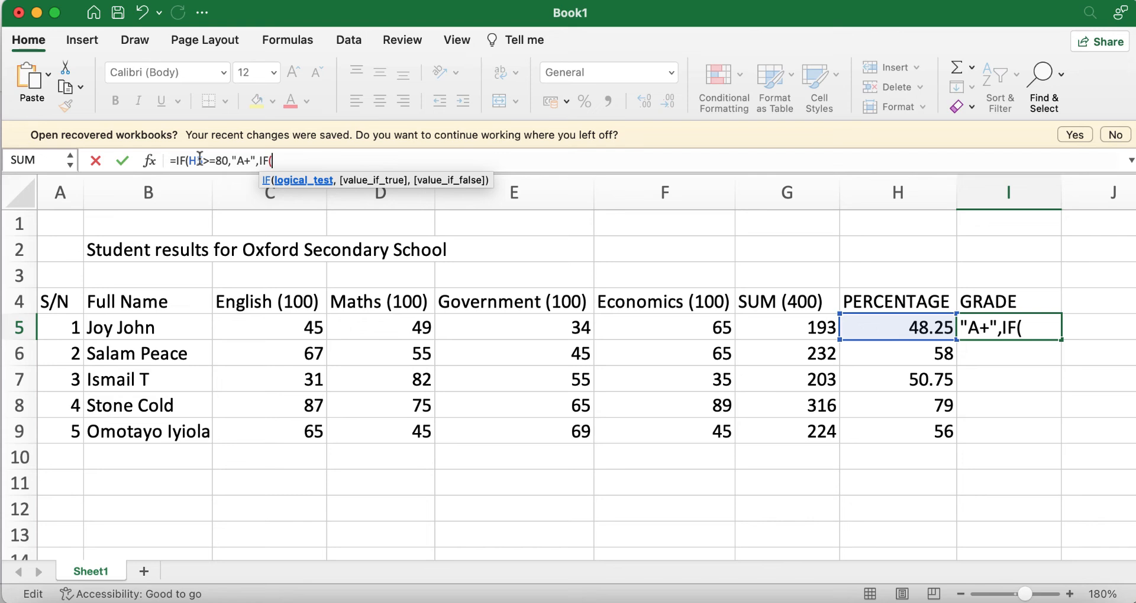
# Step: Extend I5's formula with IF(H5>=70,"A" and begin a third IF testing H5>=60
pyautogui.write('H5')
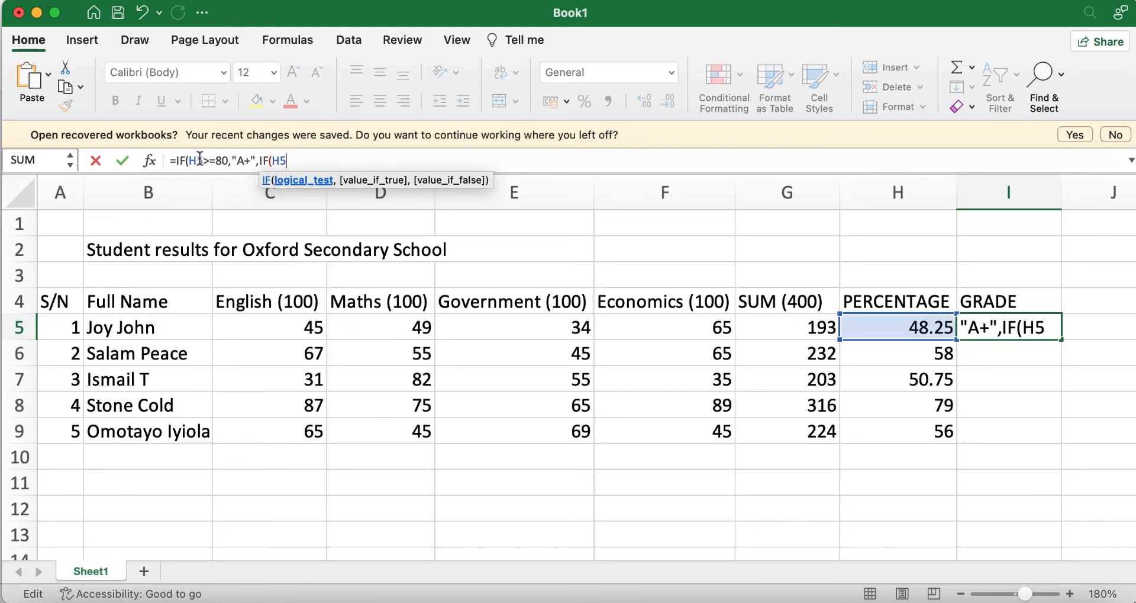
pyautogui.write('>=70')
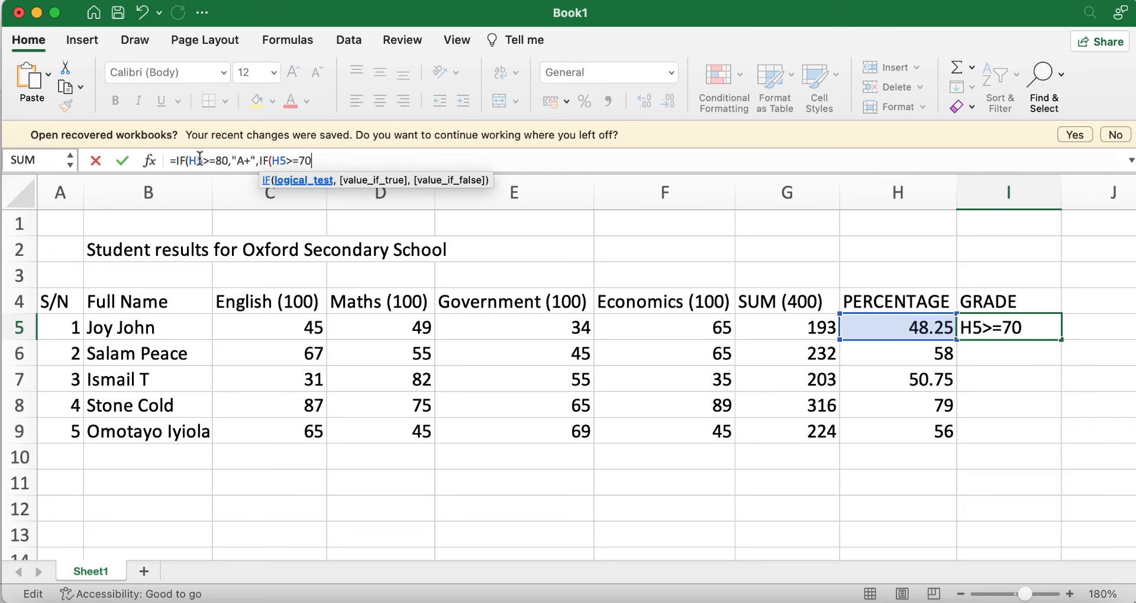
pyautogui.write(',')
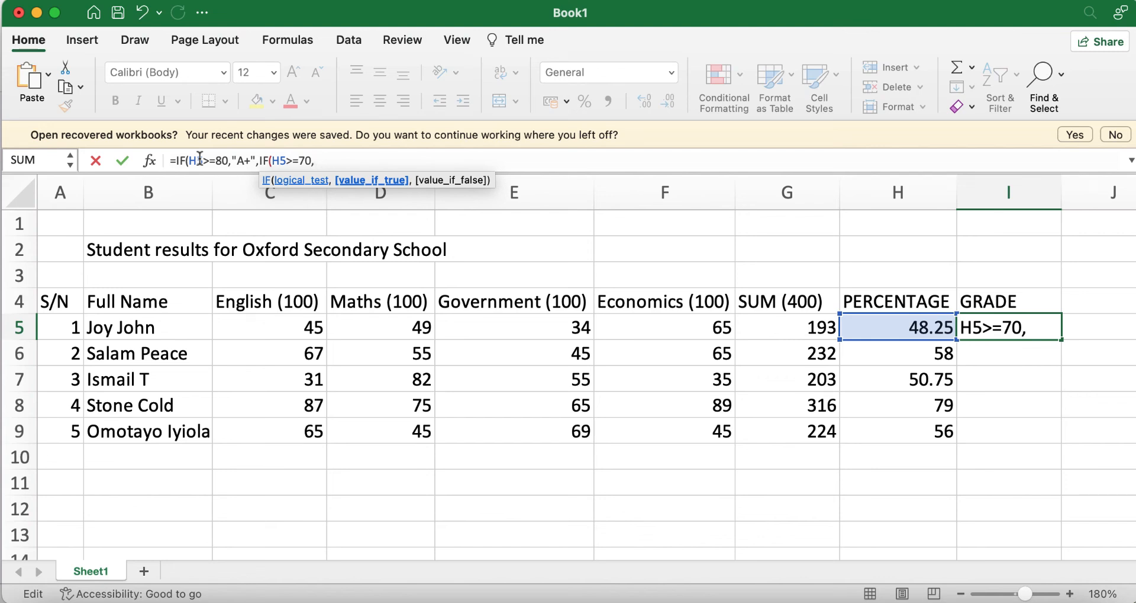
pyautogui.write(' ""')
pyautogui.press('Left')
pyautogui.write('A')
pyautogui.press('Right')
pyautogui.write(', ')
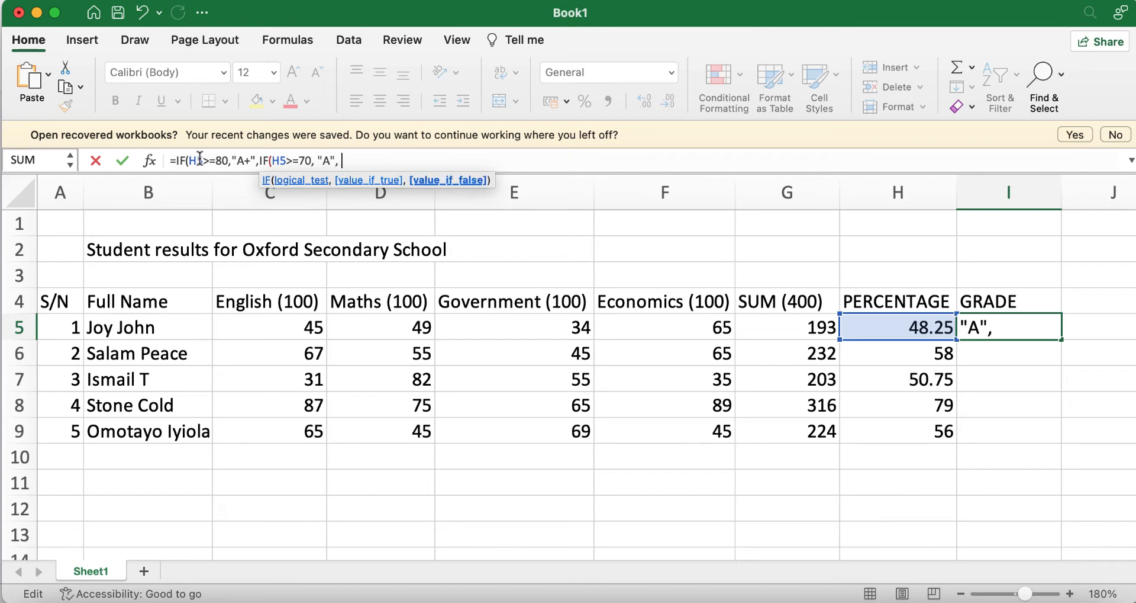
pyautogui.write('IF')
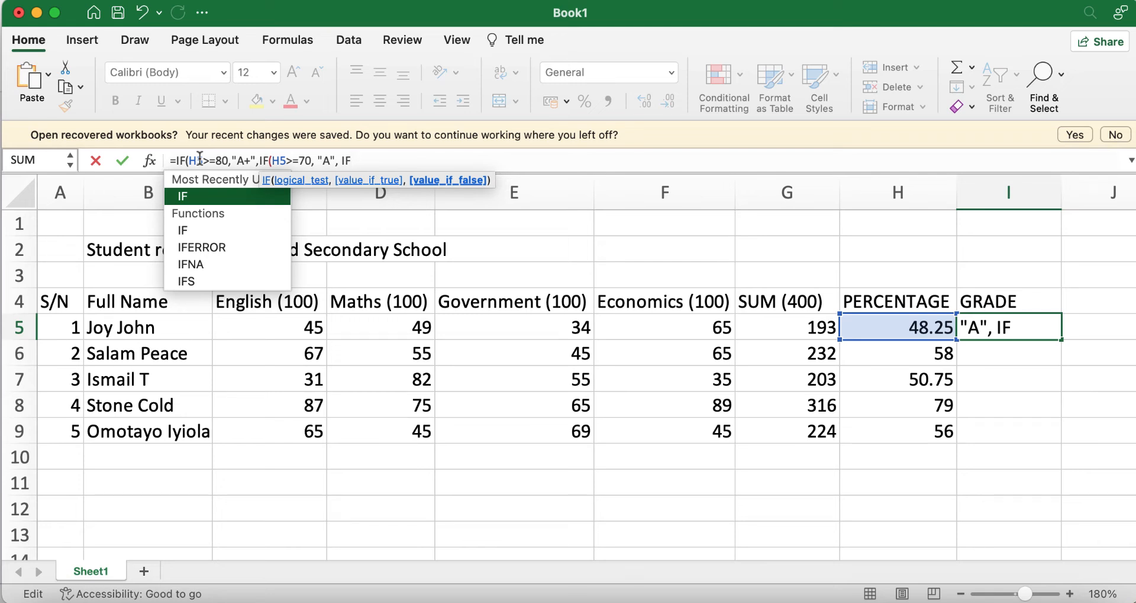
pyautogui.write('(H')
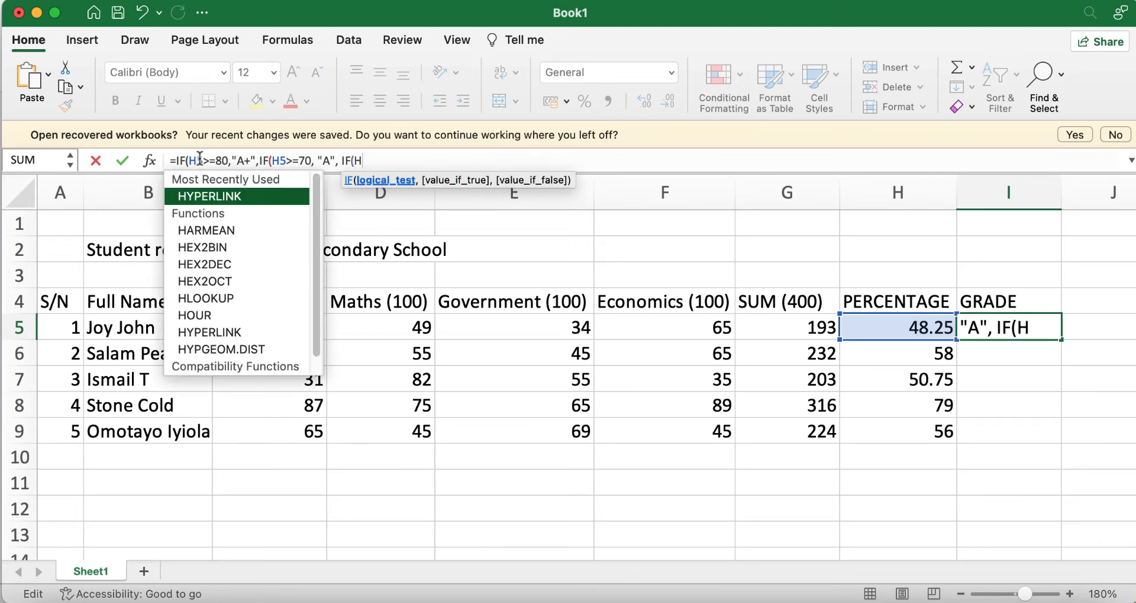
pyautogui.write('5')
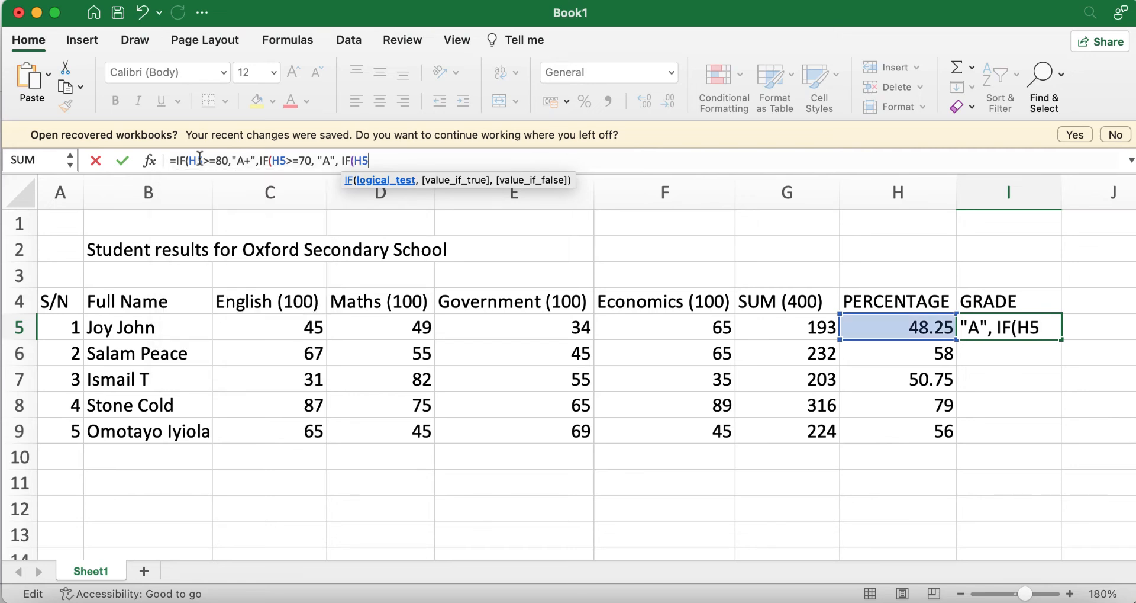
pyautogui.write('>=60')
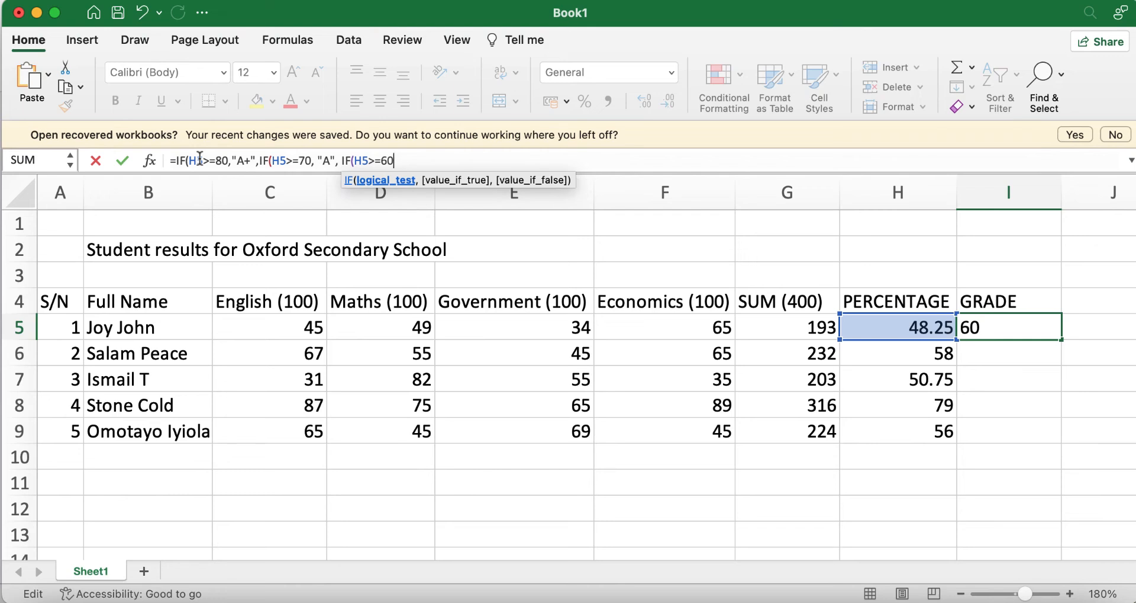
# Step: Add "B" for H5>=60, then IF(H5>=50,"C" and begin IF(H5>=40 in I5's formula
pyautogui.write(', ""')
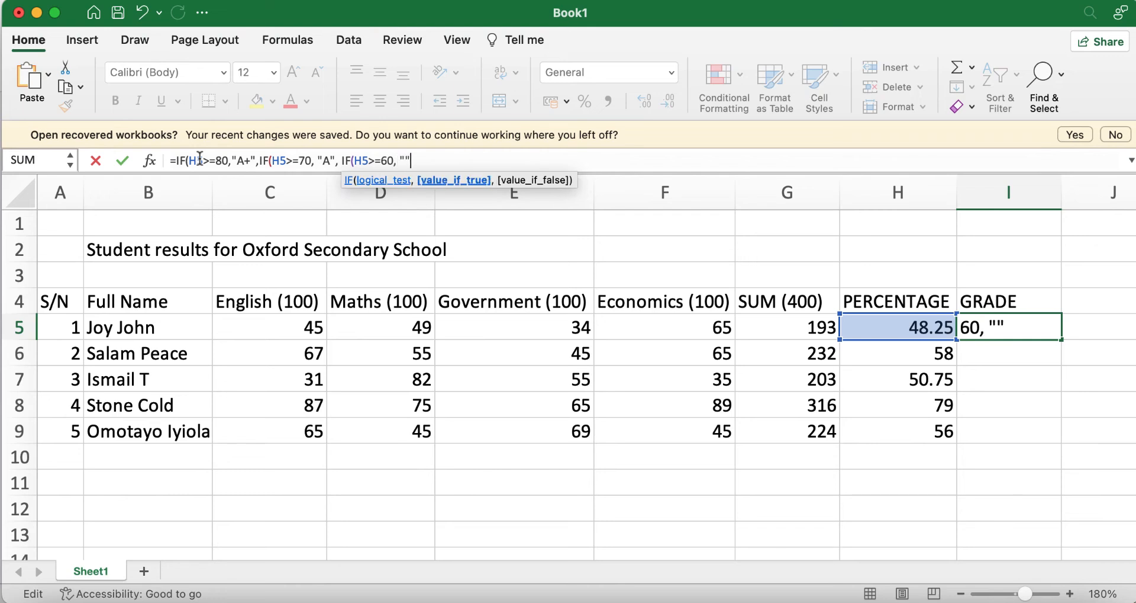
pyautogui.write('B')
pyautogui.write(',')
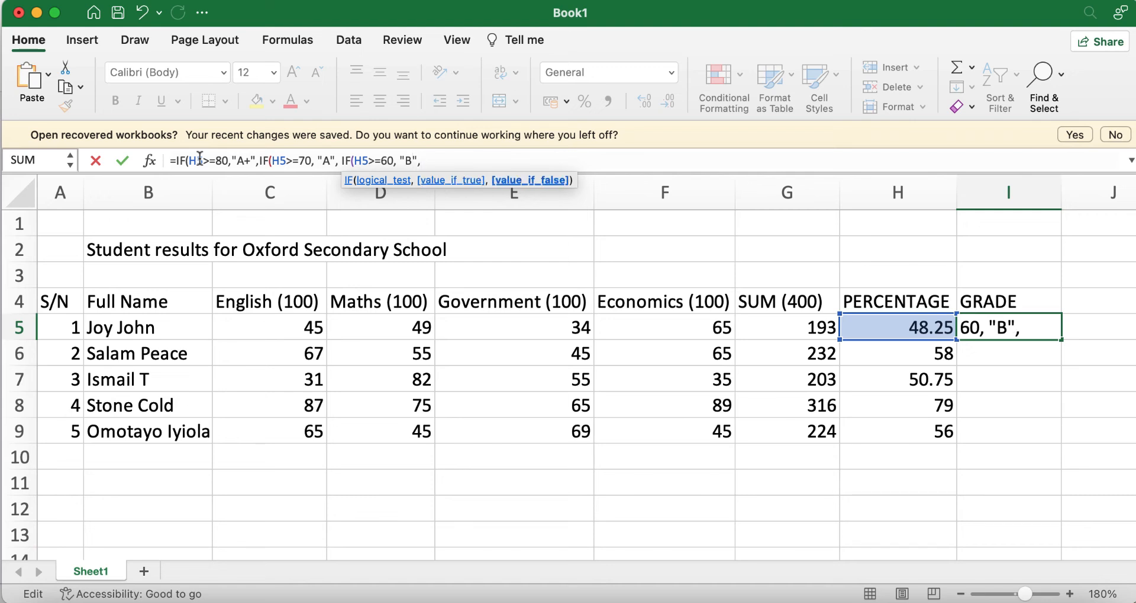
pyautogui.write('IF')
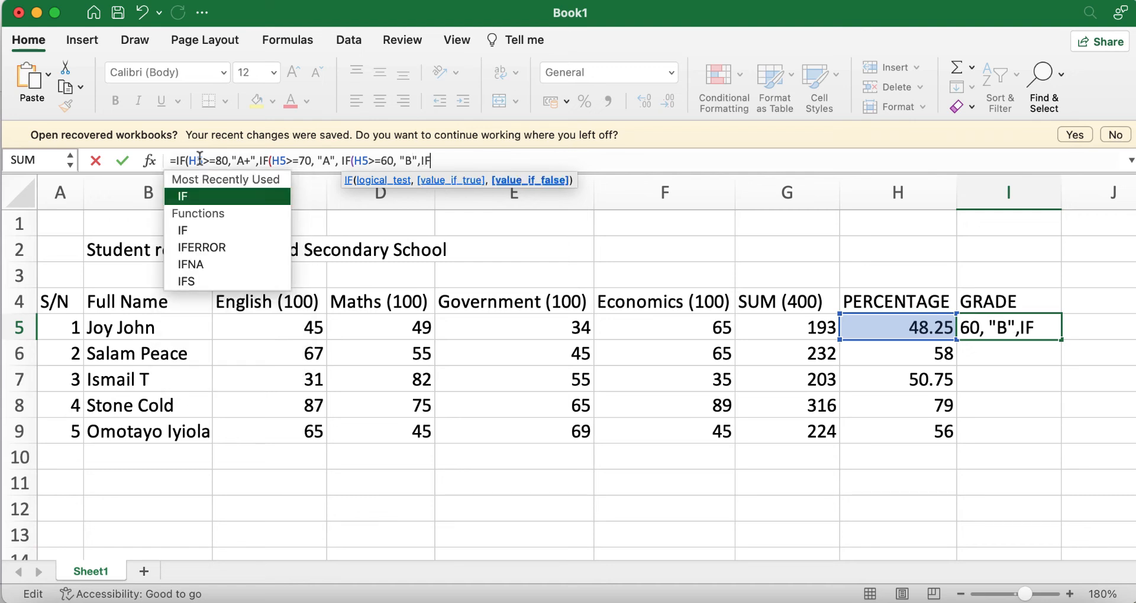
pyautogui.write('(H5')
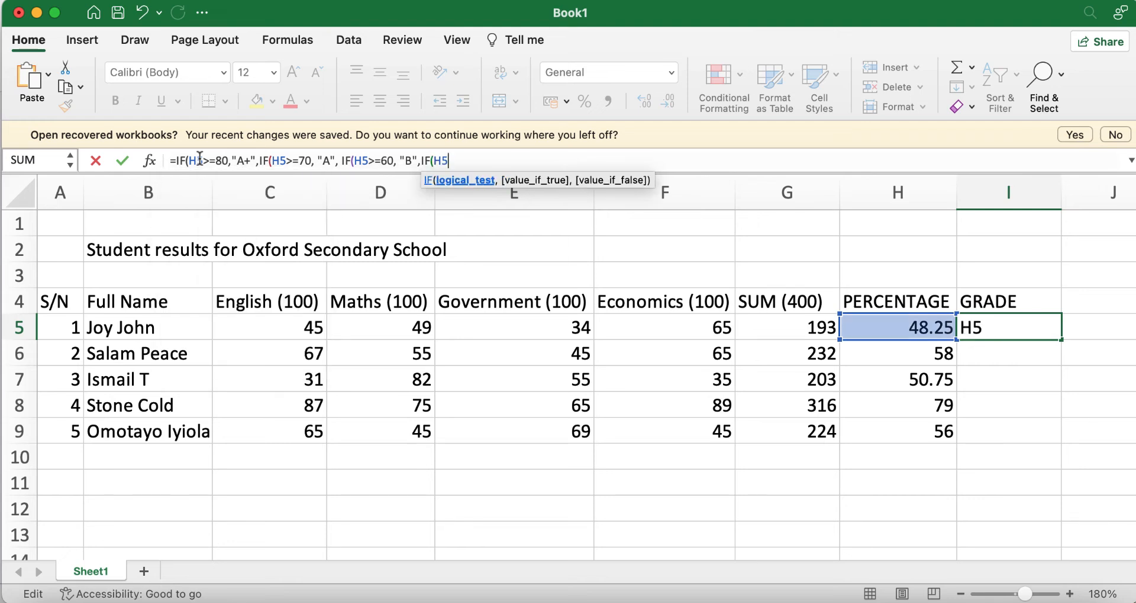
pyautogui.write('>=50,""')
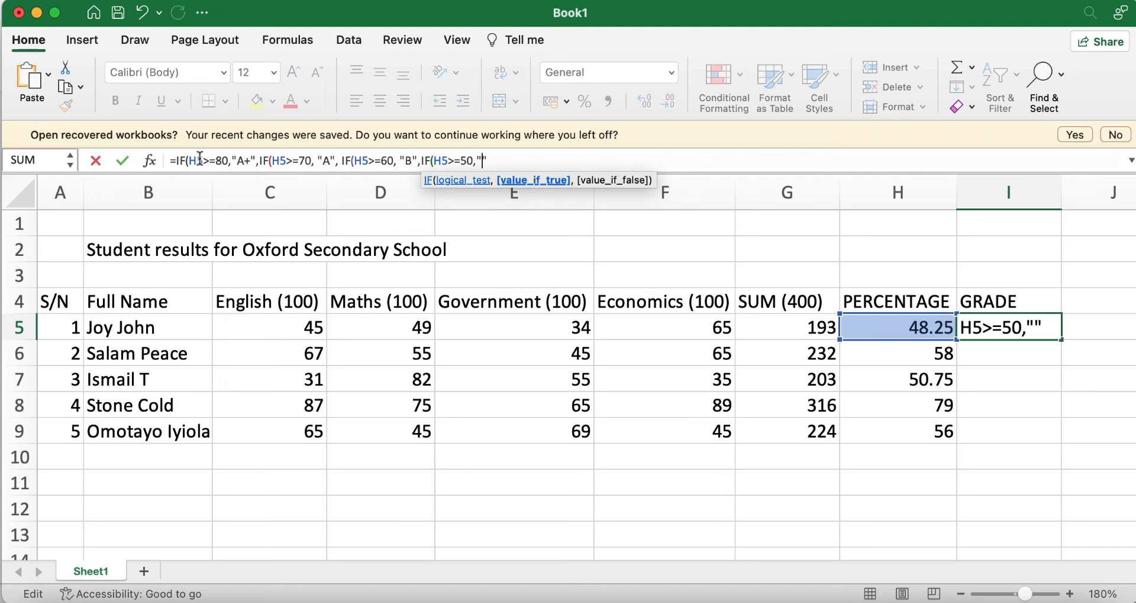
pyautogui.write('C')
pyautogui.write(',')
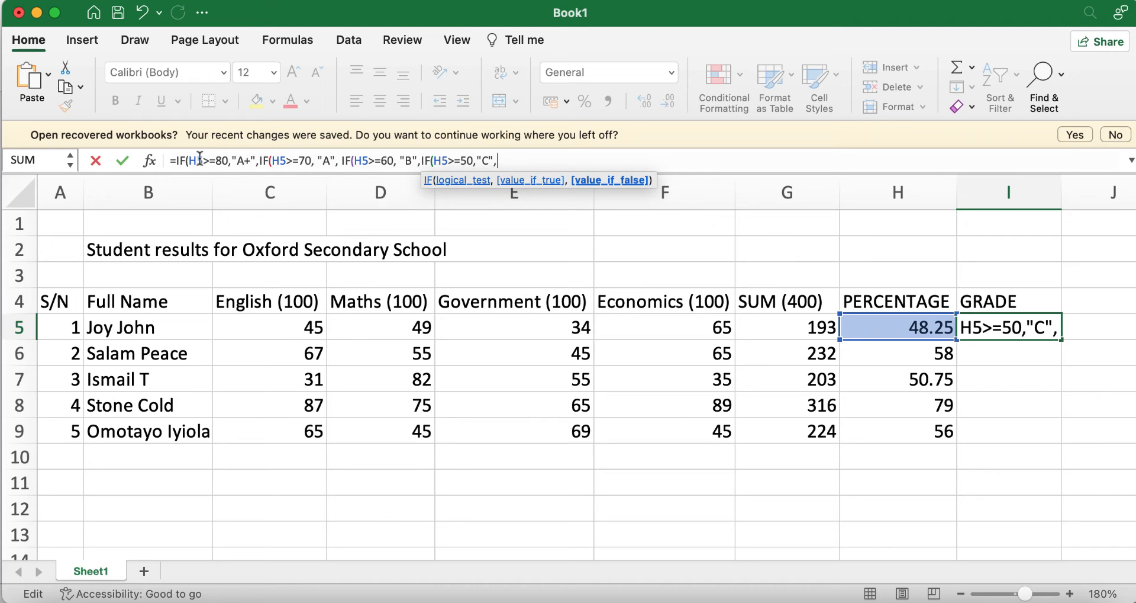
pyautogui.write('IF')
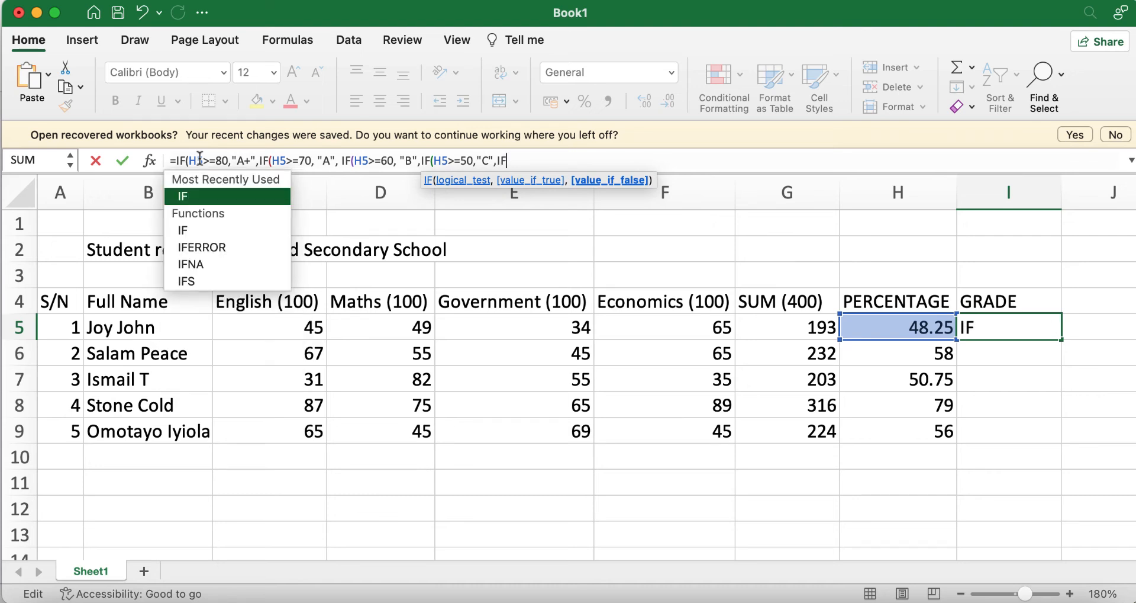
pyautogui.write('(H')
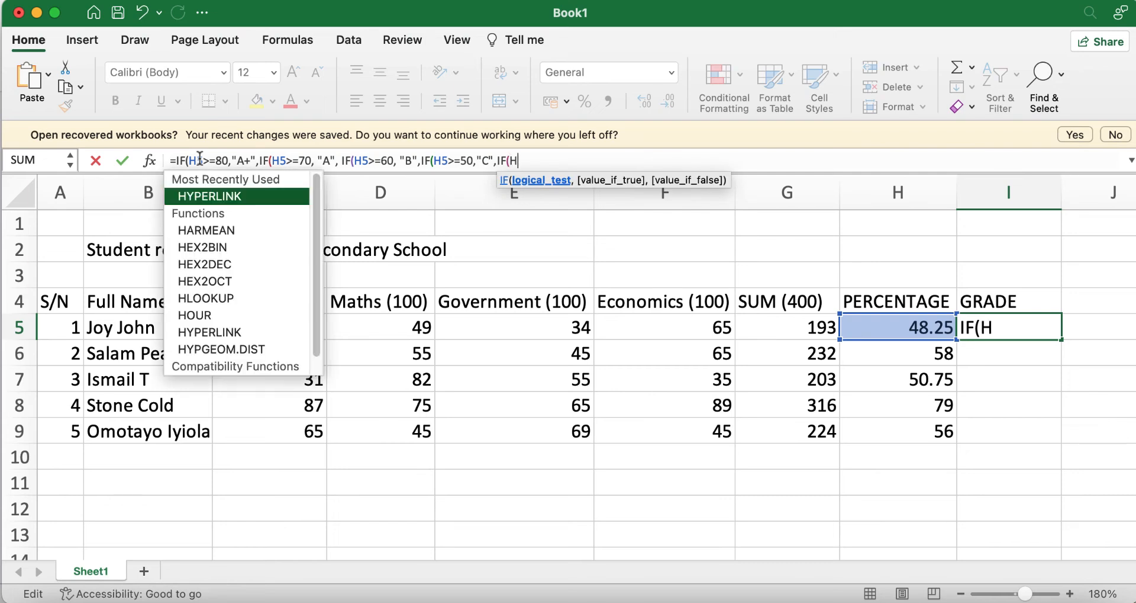
pyautogui.write('5>=')
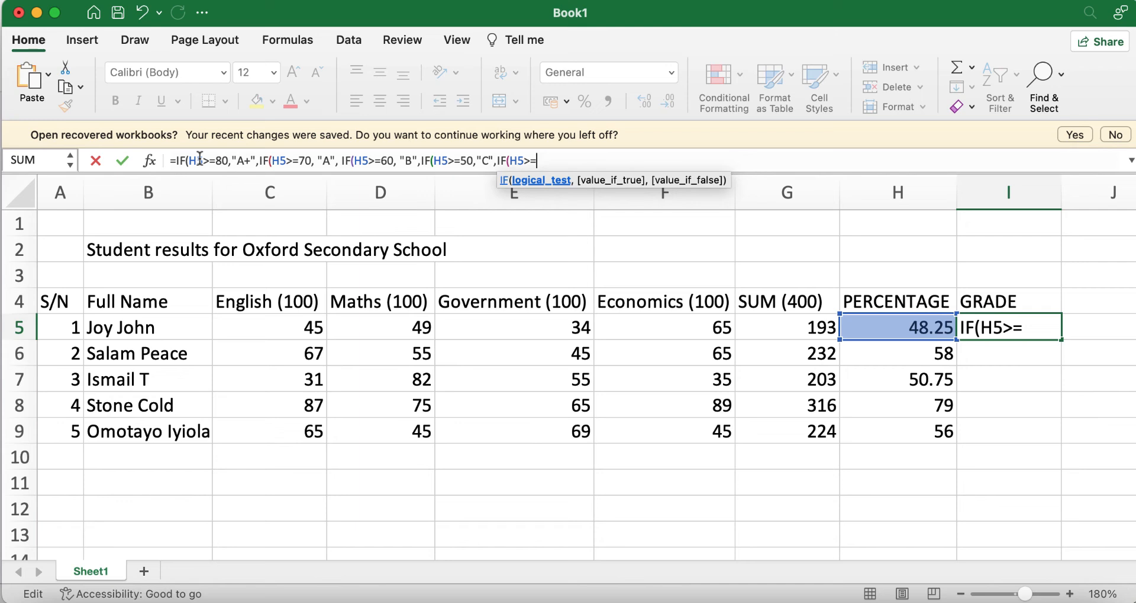
pyautogui.write('40,""')
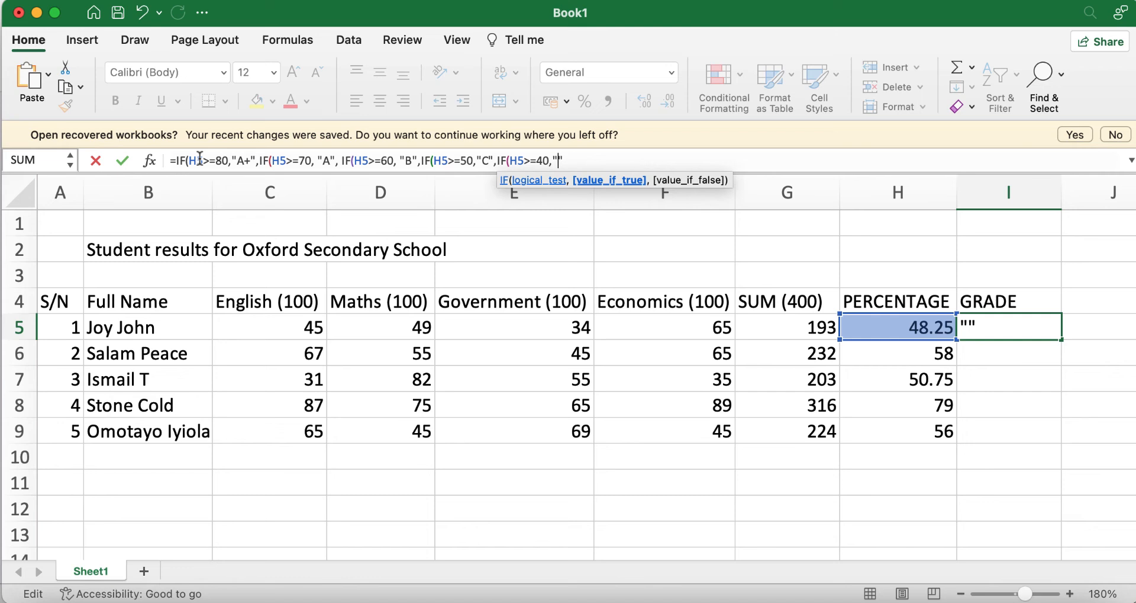
# Step: Add "D" for H5>=40 and IF(H5<40,"FAILED" to the I5 grade formula
pyautogui.press('Left')
pyautogui.write('D')
pyautogui.write(',')
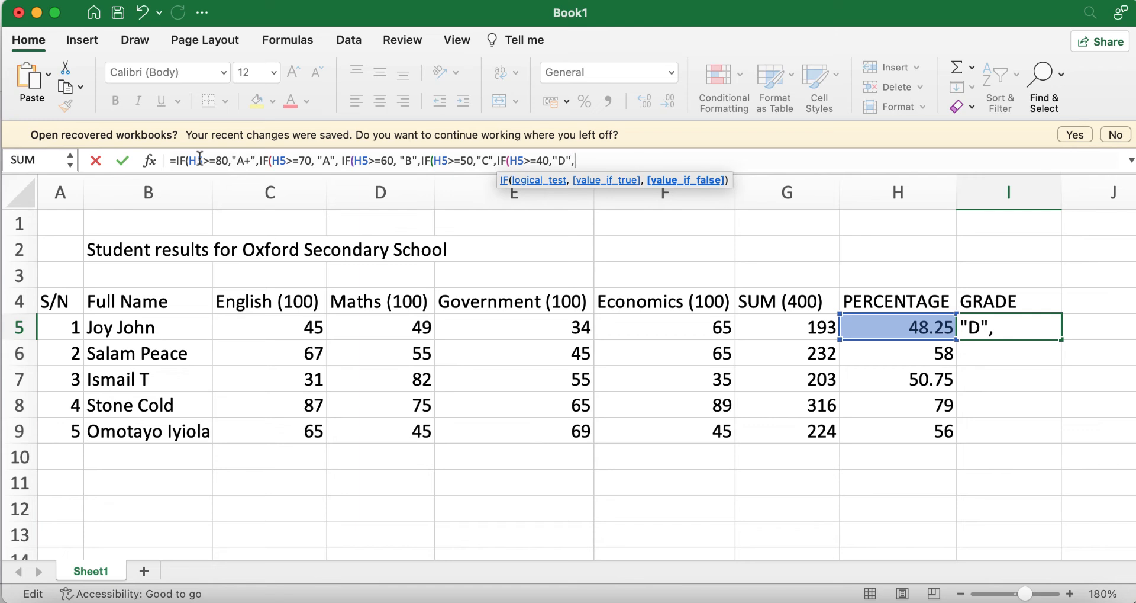
pyautogui.write('IF')
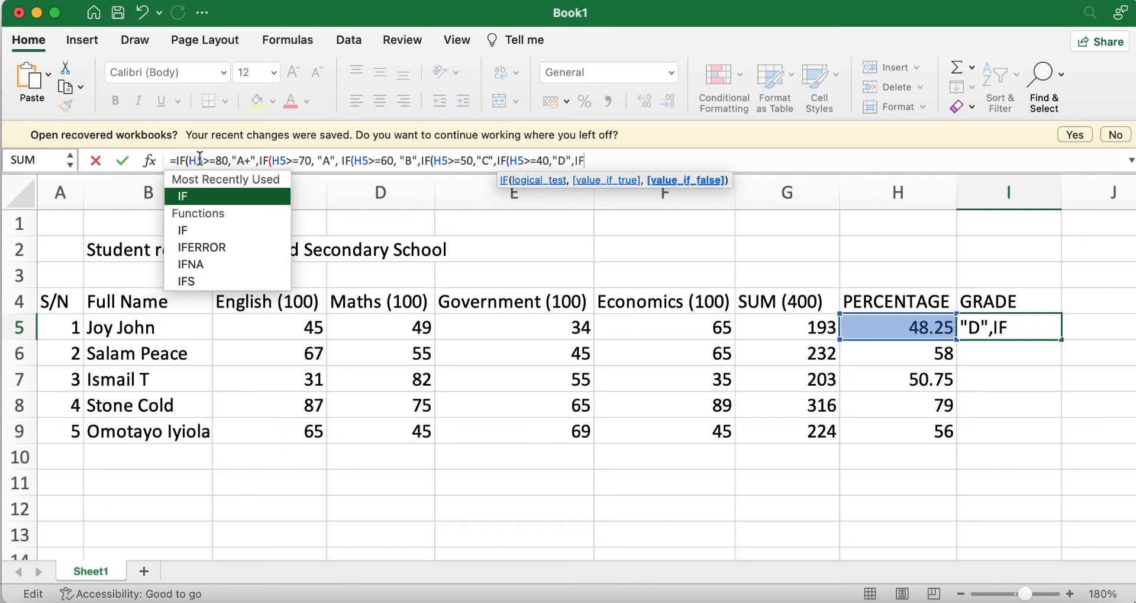
pyautogui.write('(H5')
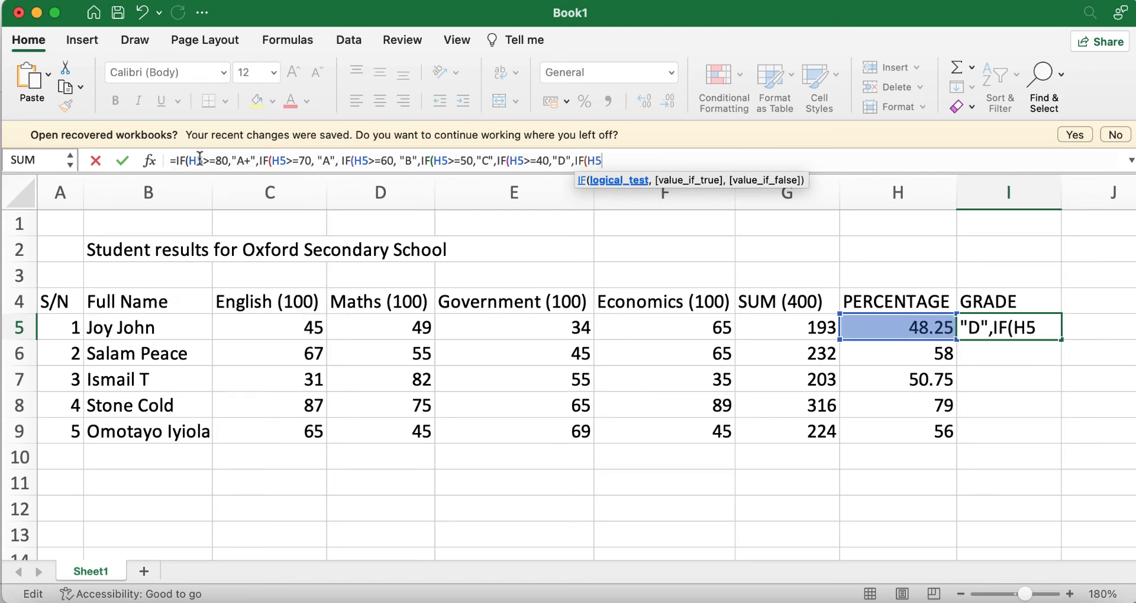
pyautogui.write('<40')
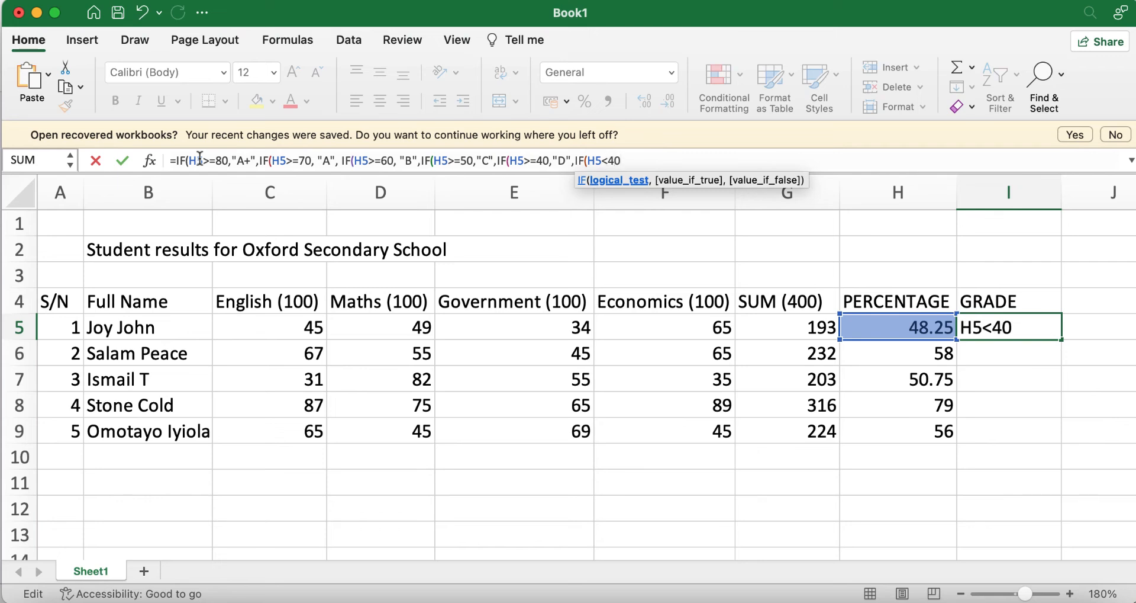
pyautogui.write(',')
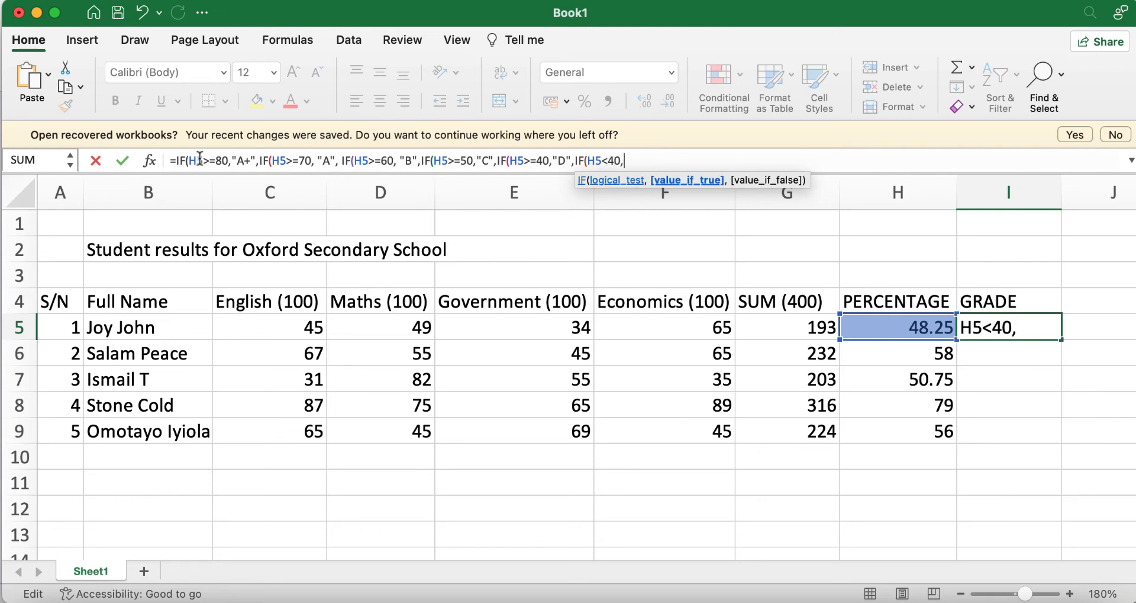
pyautogui.write('""FAILED')
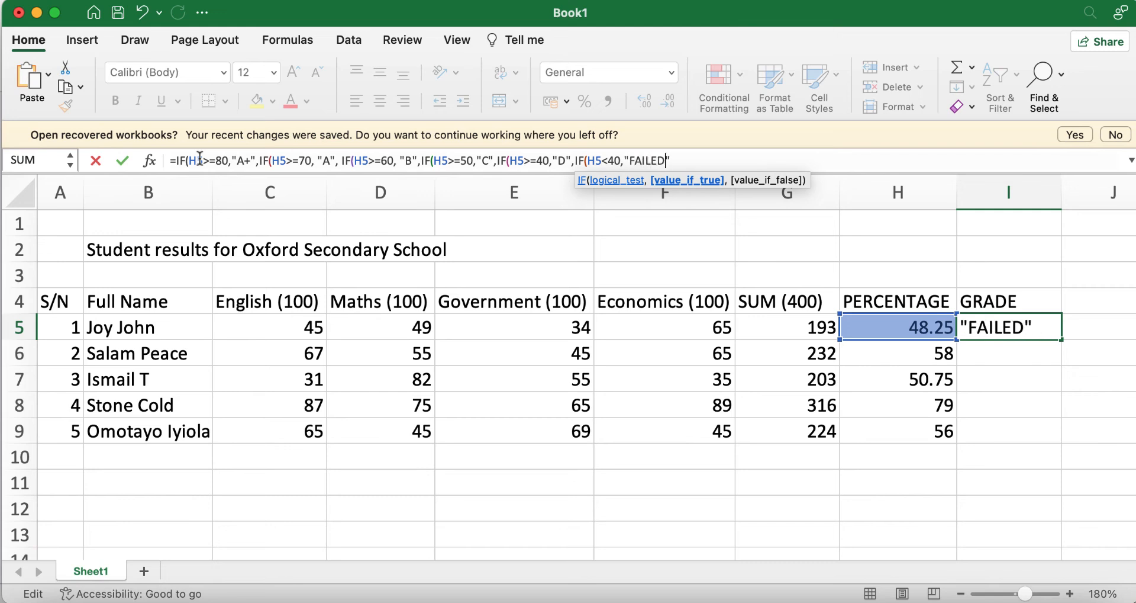
pyautogui.press('Right')
# Step: Close the nested IF parentheses and enter it so I5 shows D, then check the grading slide
pyautogui.write(')))))')
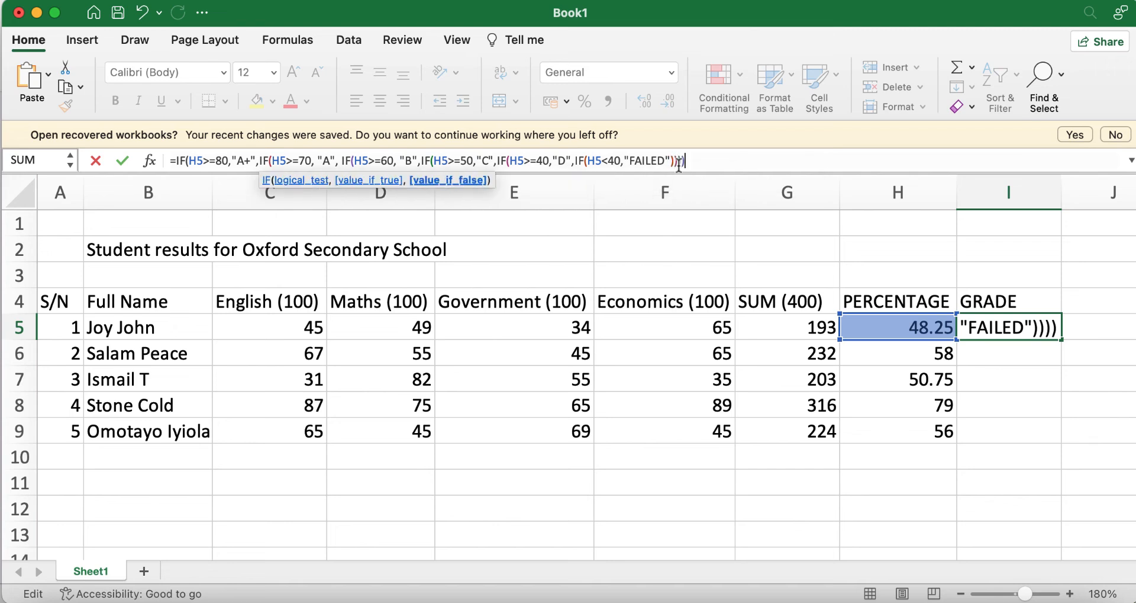
pyautogui.write(')')
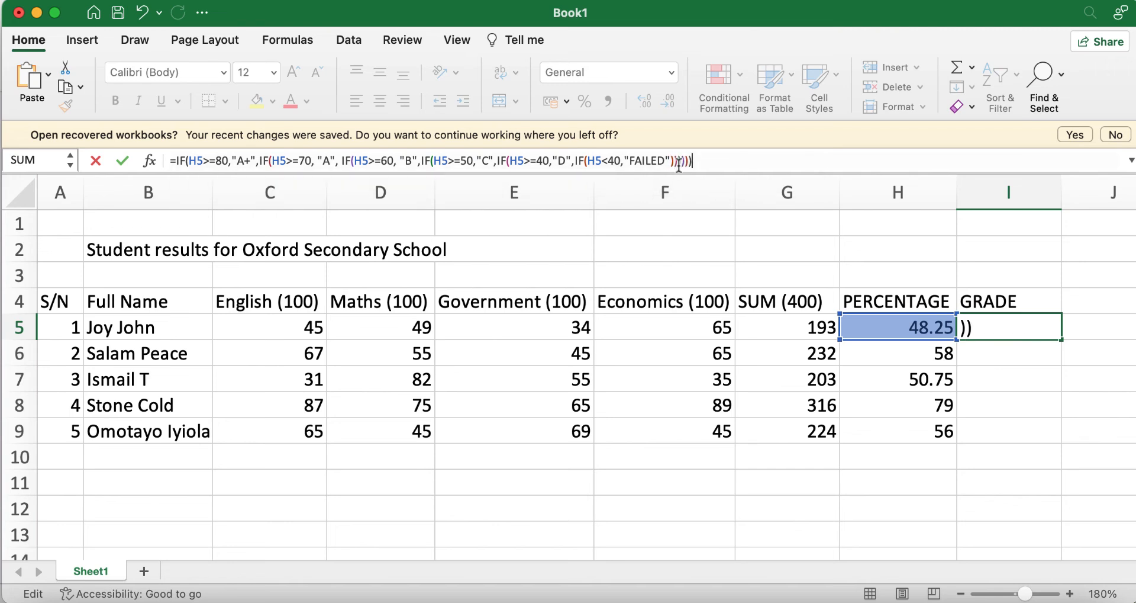
pyautogui.press('Return')
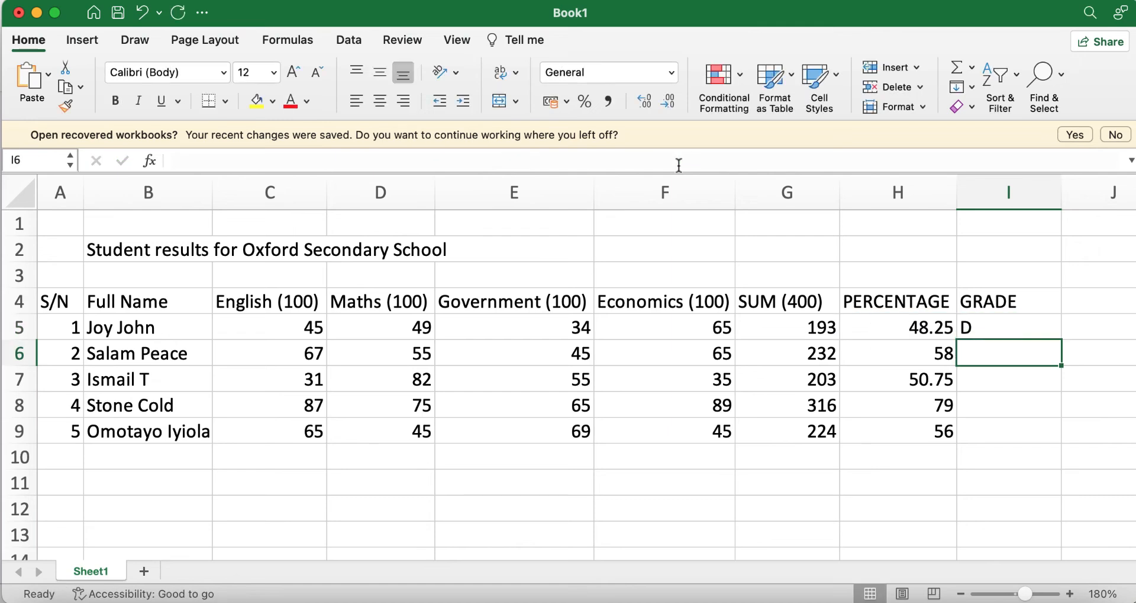
pyautogui.click(986, 329)
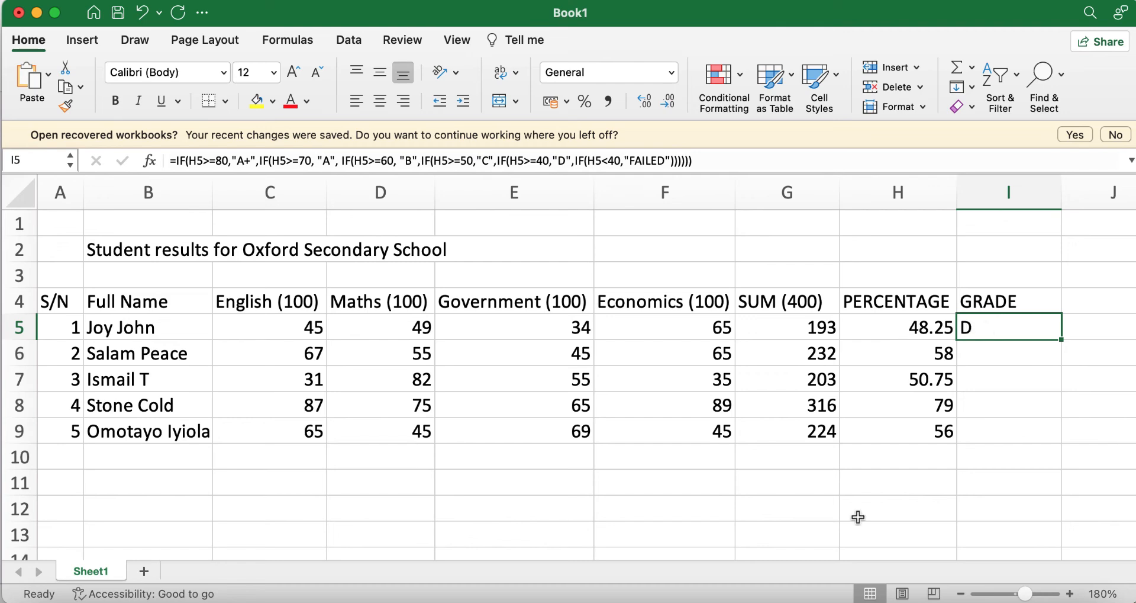
pyautogui.click(786, 601)
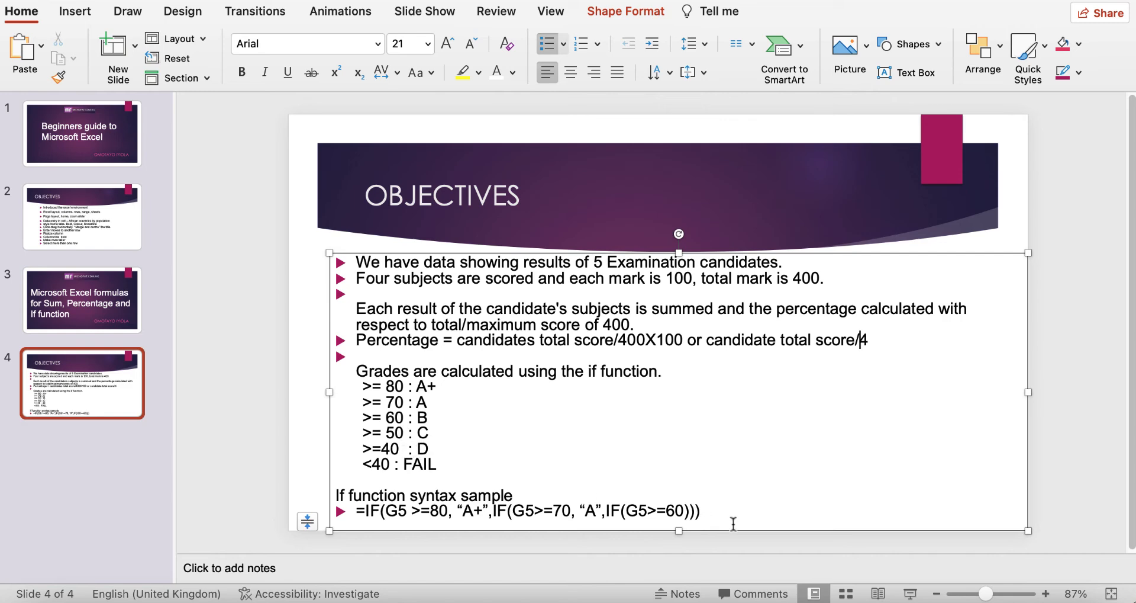
pyautogui.click(747, 599)
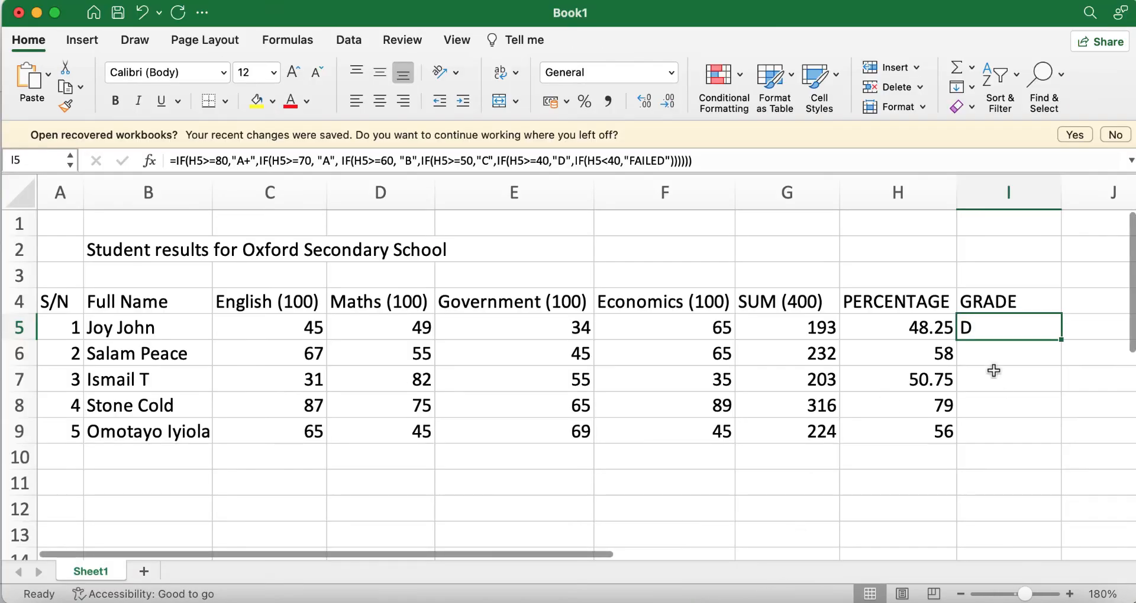
# Step: Copy the grade formula from I5 down to I6 and I7, both showing C
pyautogui.click(930, 357)
pyautogui.click(999, 328)
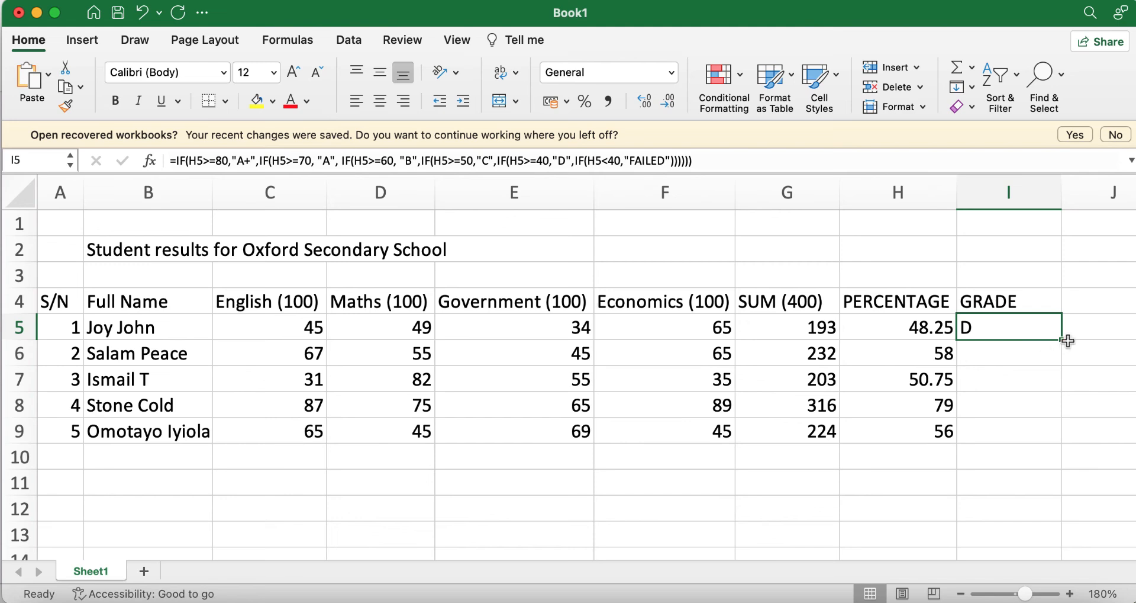
pyautogui.moveTo(1062, 341); pyautogui.dragTo(1062, 358)
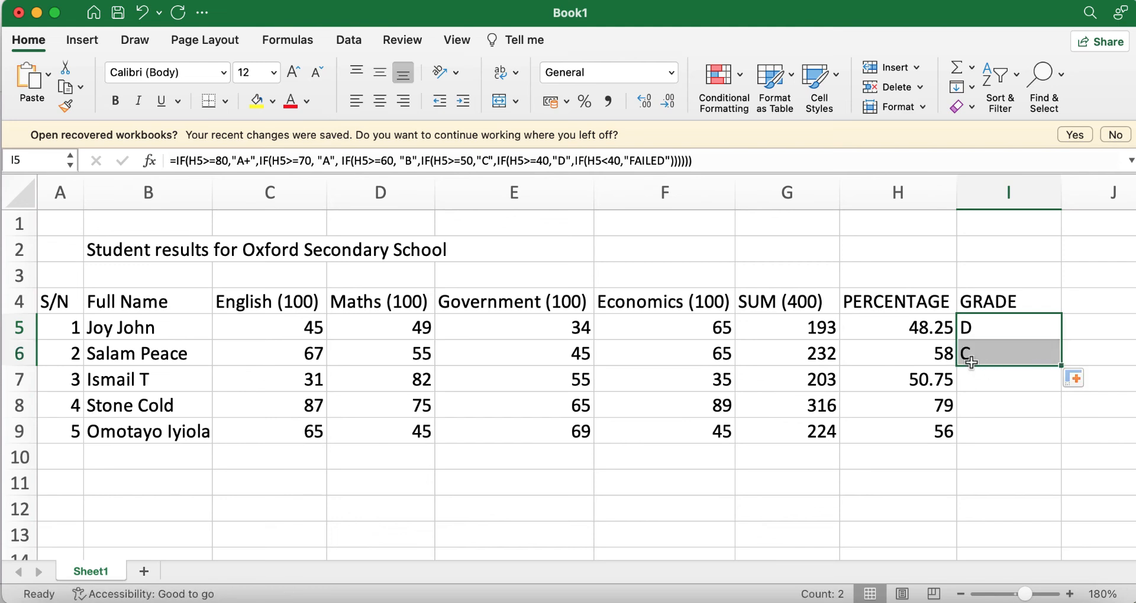
pyautogui.click(912, 384)
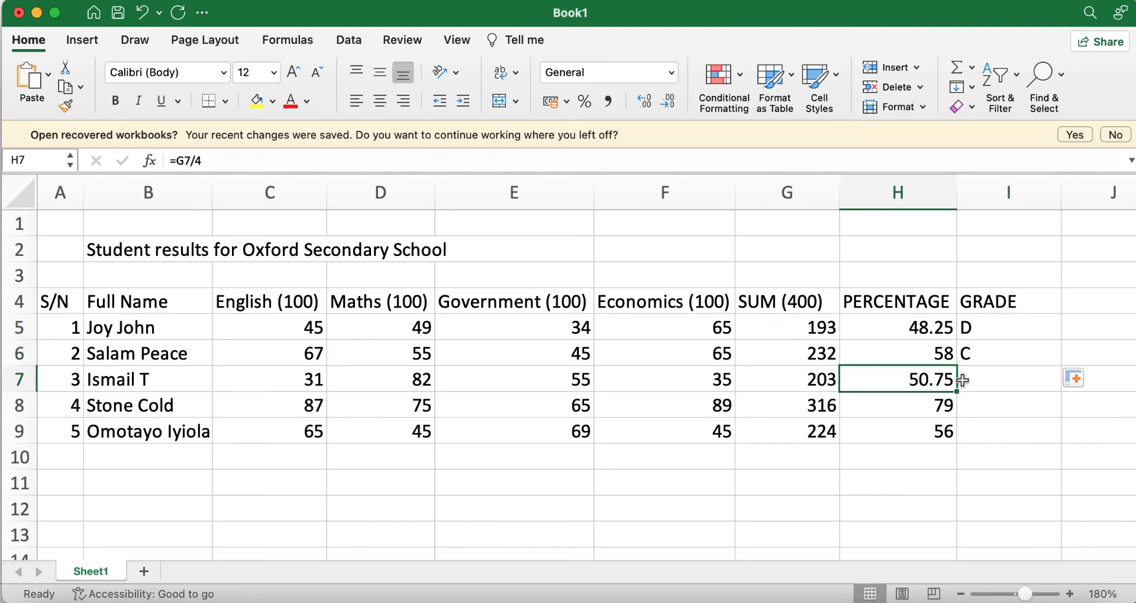
pyautogui.click(995, 356)
pyautogui.moveTo(1061, 365); pyautogui.dragTo(978, 392)
pyautogui.click(907, 409)
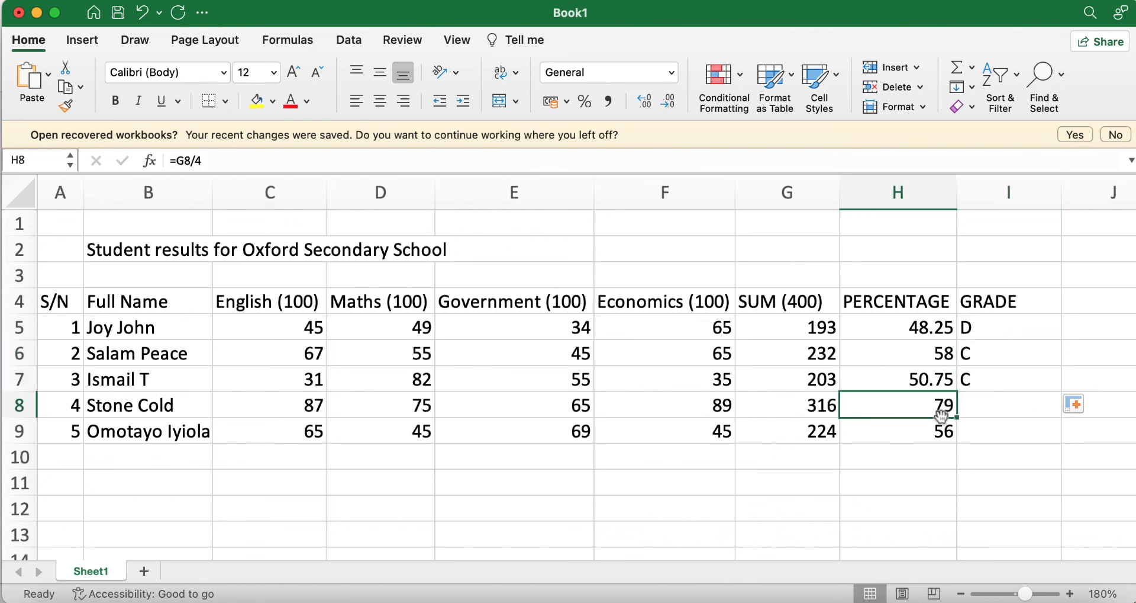
# Step: Review the PowerPoint Objectives slide's grade bands, highlighting the >= 70 : A rule
pyautogui.click(786, 599)
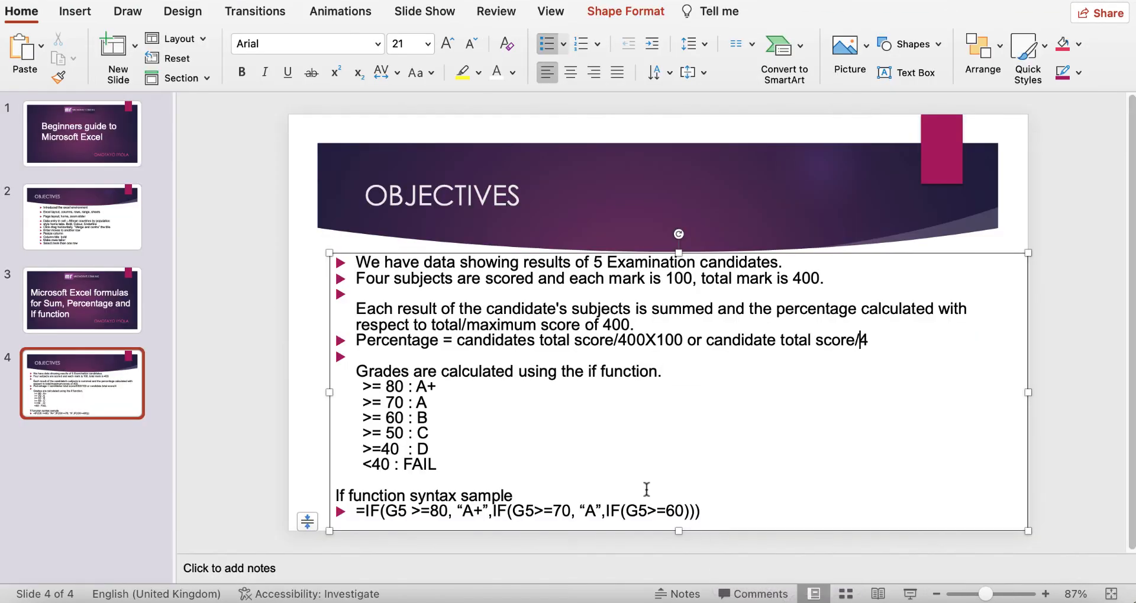
pyautogui.moveTo(431, 404); pyautogui.dragTo(354, 407)
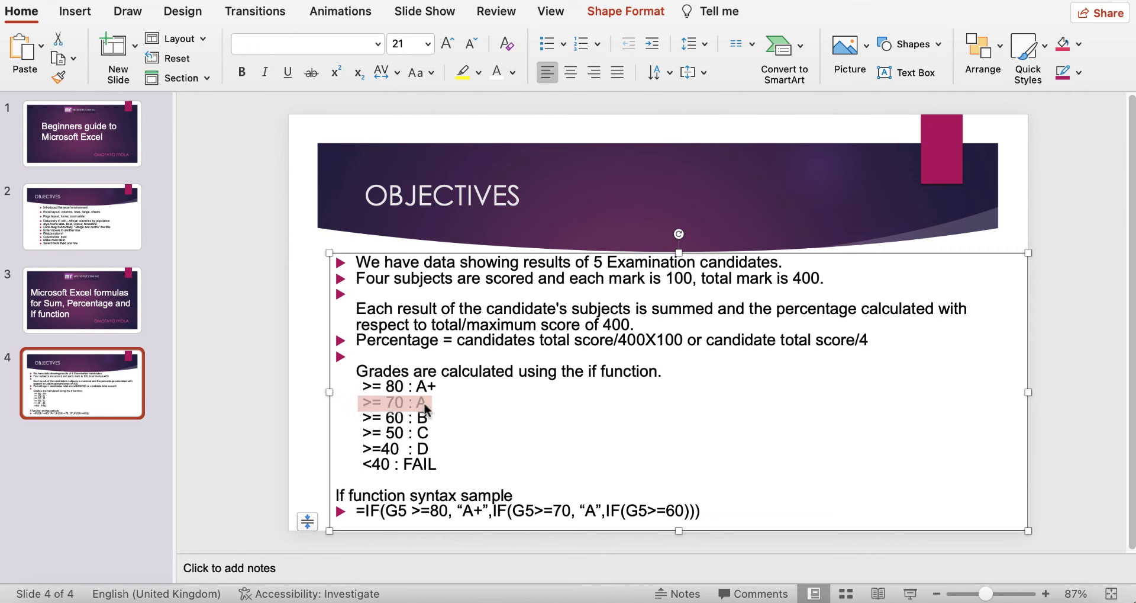
pyautogui.click(440, 406)
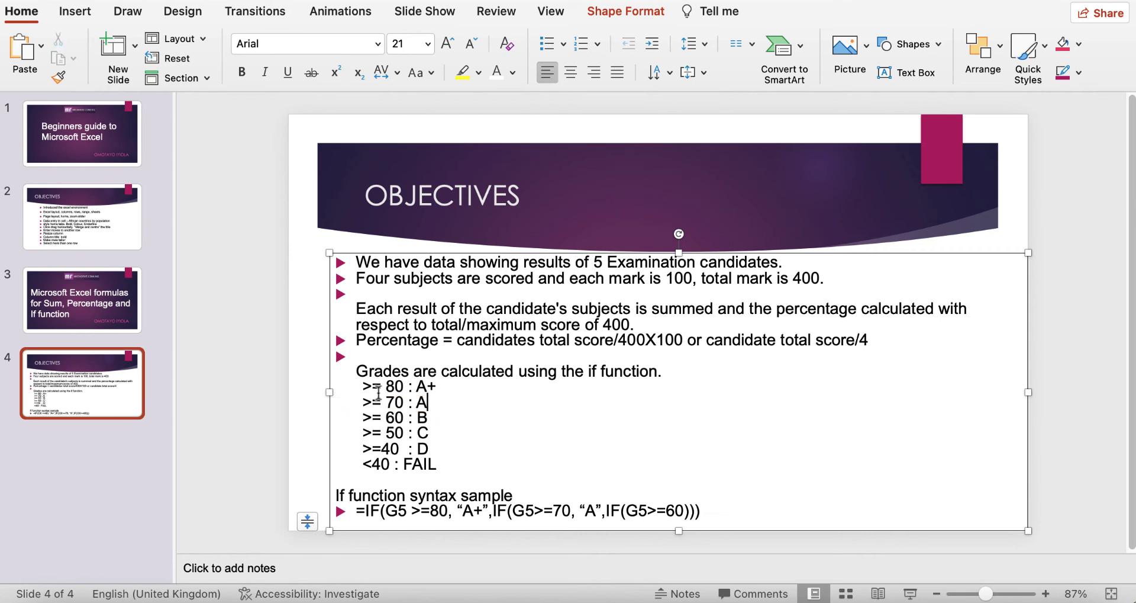
# Step: Fill the grade formula down to I8 and I9, giving grades A and C
pyautogui.click(746, 602)
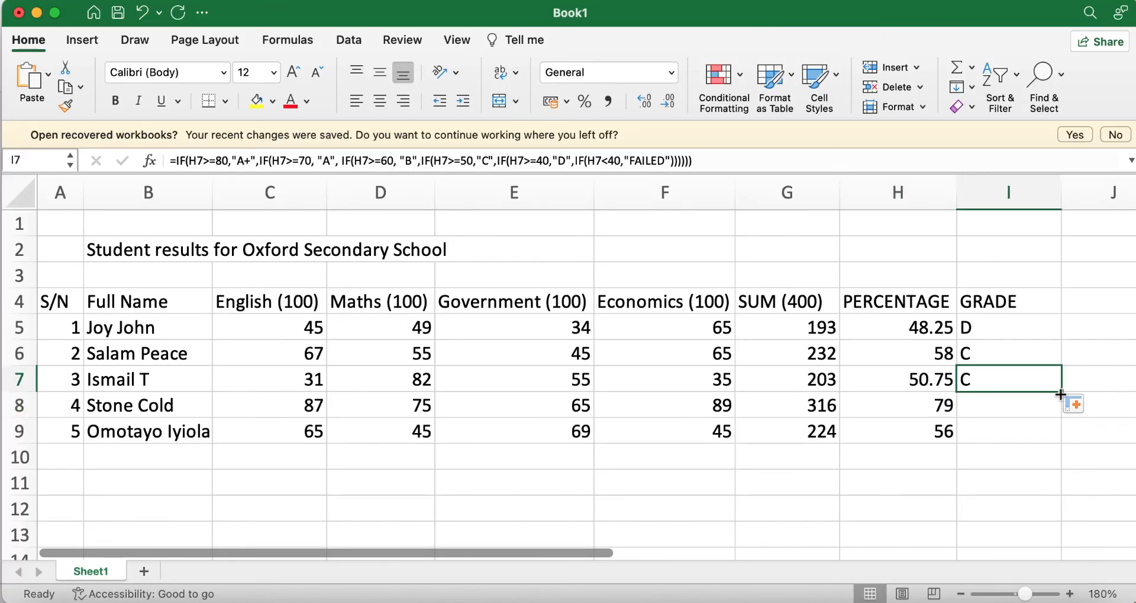
pyautogui.moveTo(1061, 393); pyautogui.dragTo(1063, 414)
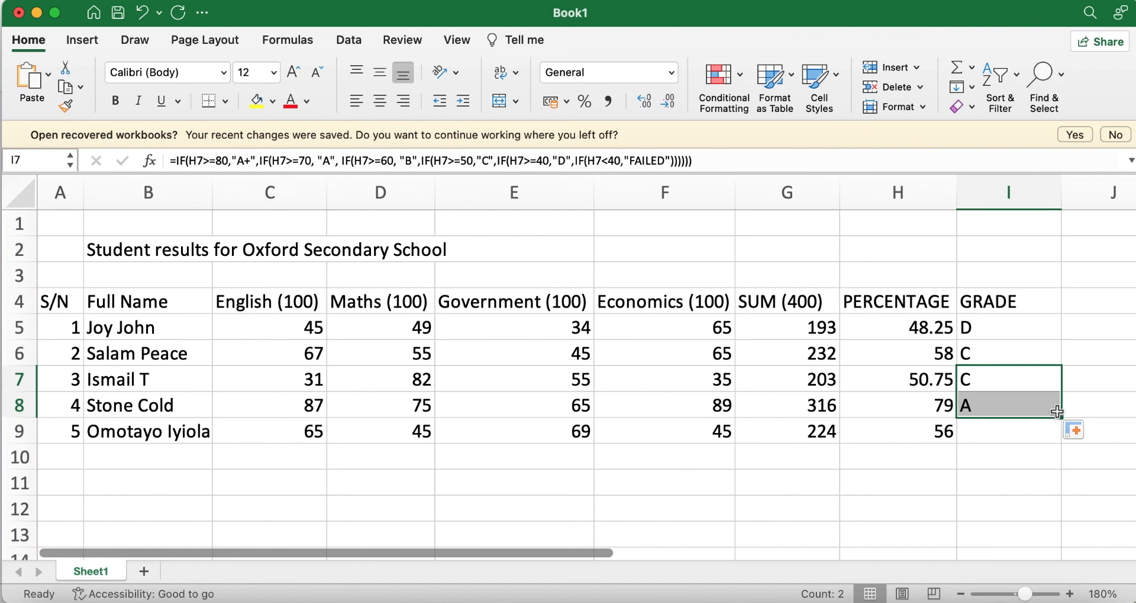
pyautogui.click(938, 435)
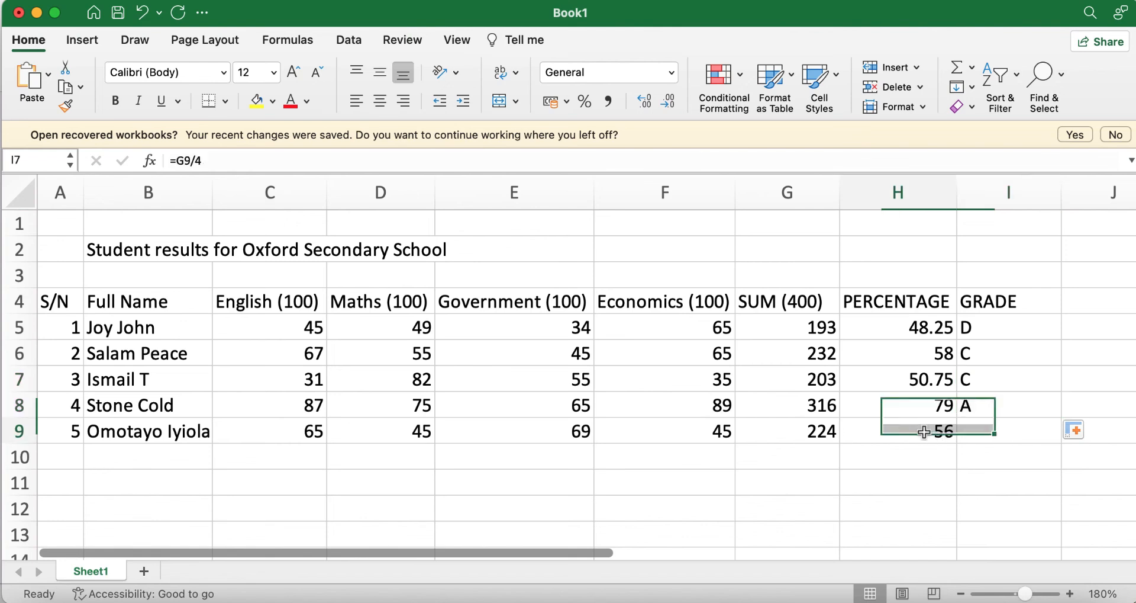
pyautogui.click(978, 408)
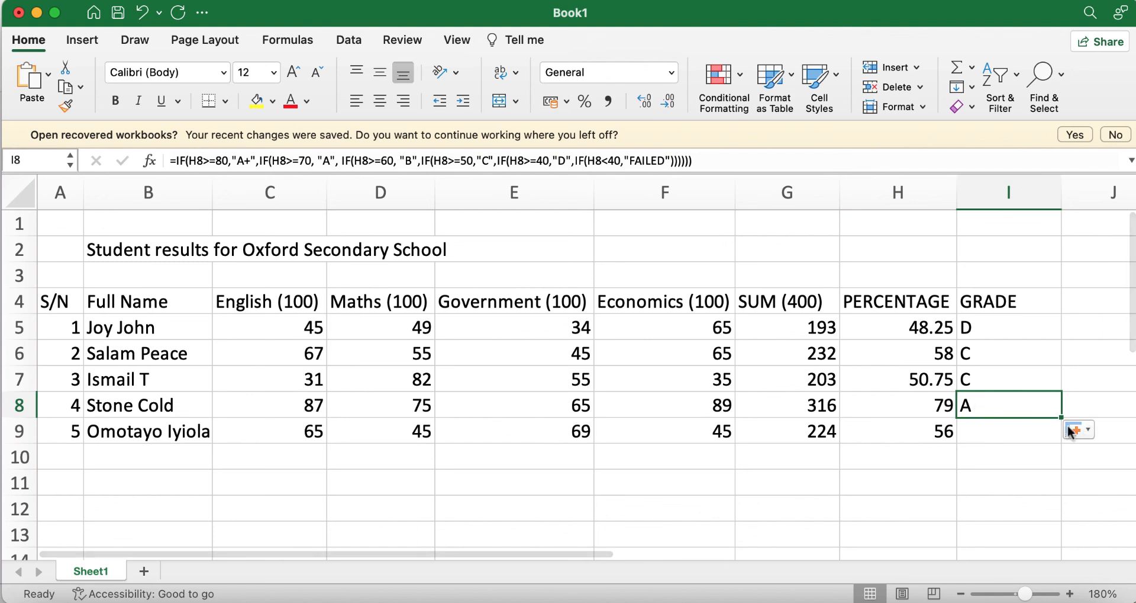
pyautogui.moveTo(1057, 419); pyautogui.dragTo(1061, 438)
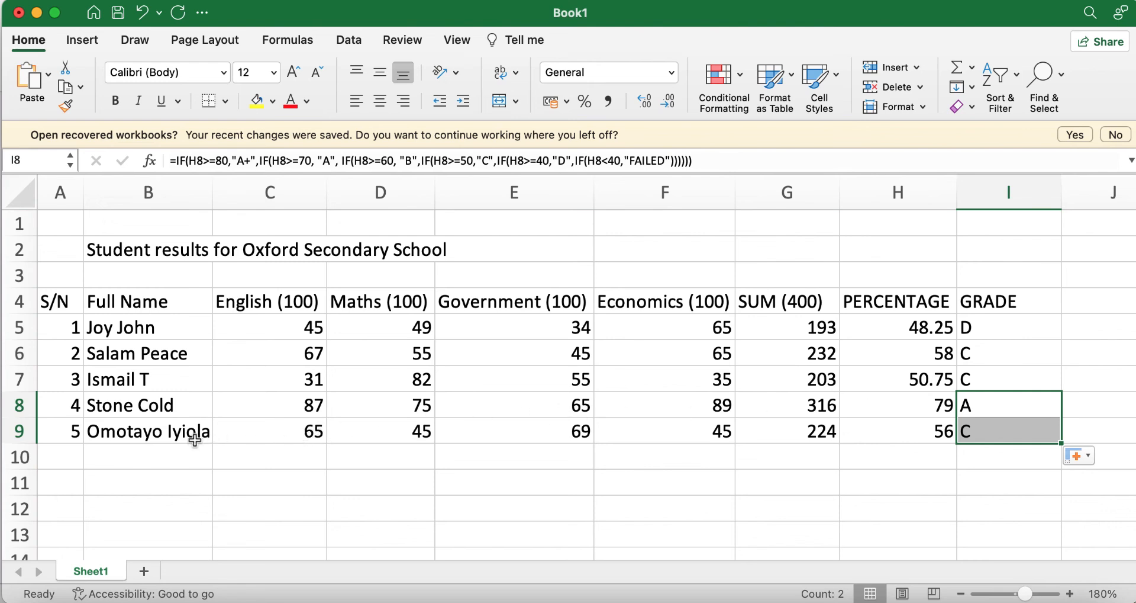
# Step: Change the English score in C9 to 35 and check G9's recalculated SUM
pyautogui.click(303, 434)
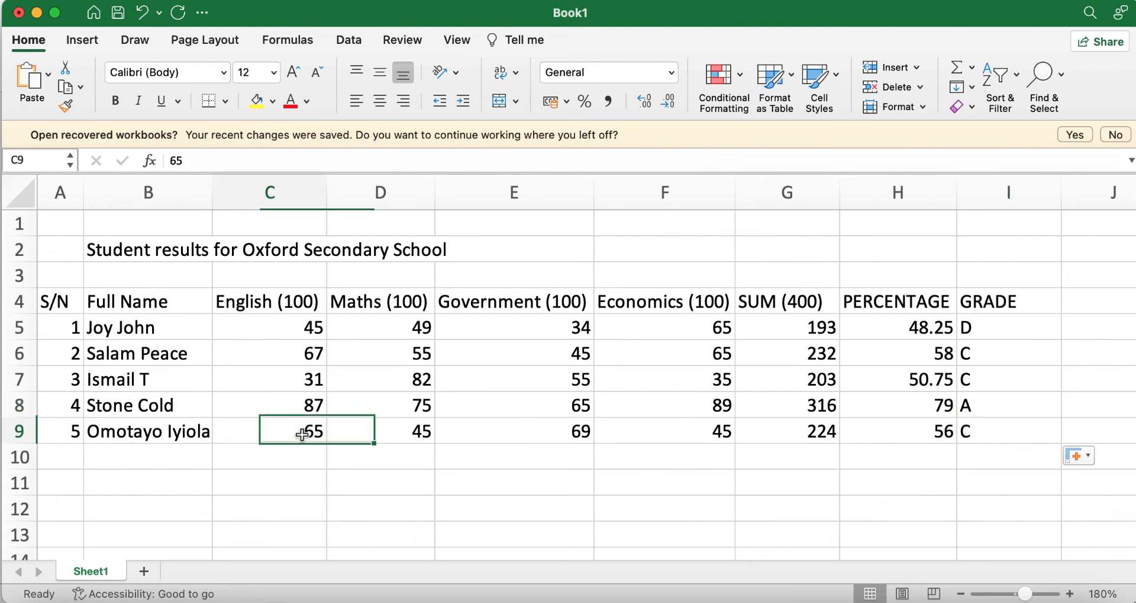
pyautogui.write('35')
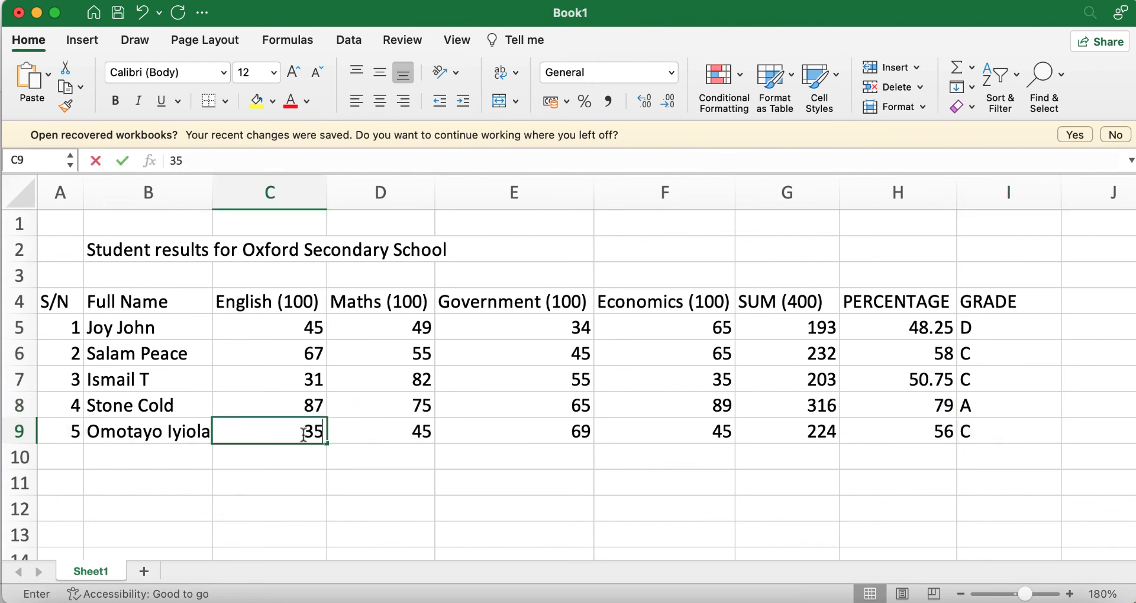
pyautogui.click(729, 471)
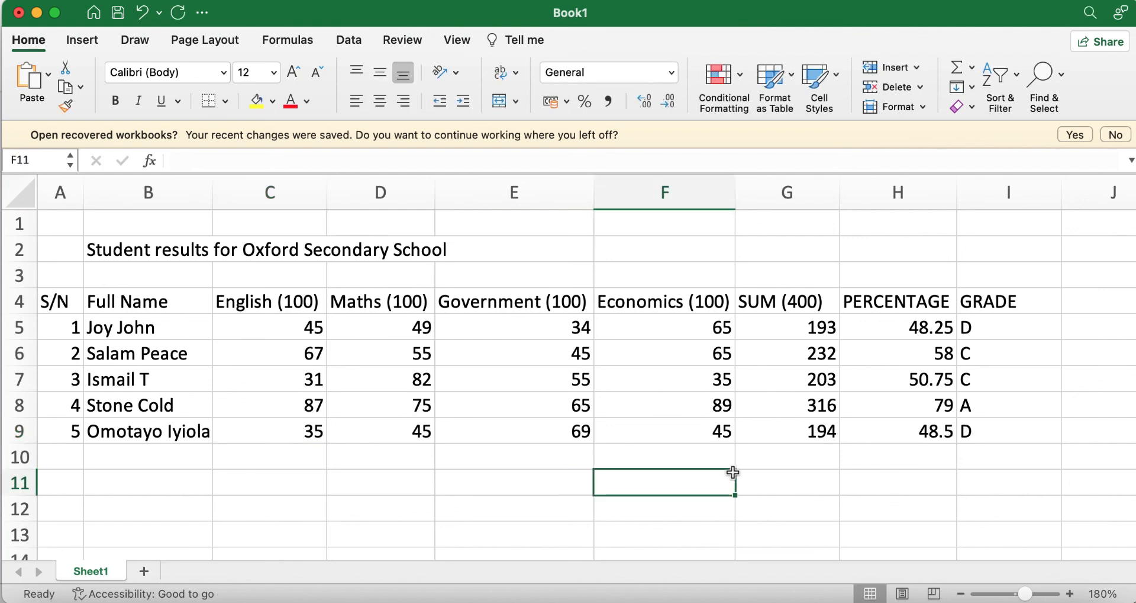
pyautogui.click(820, 431)
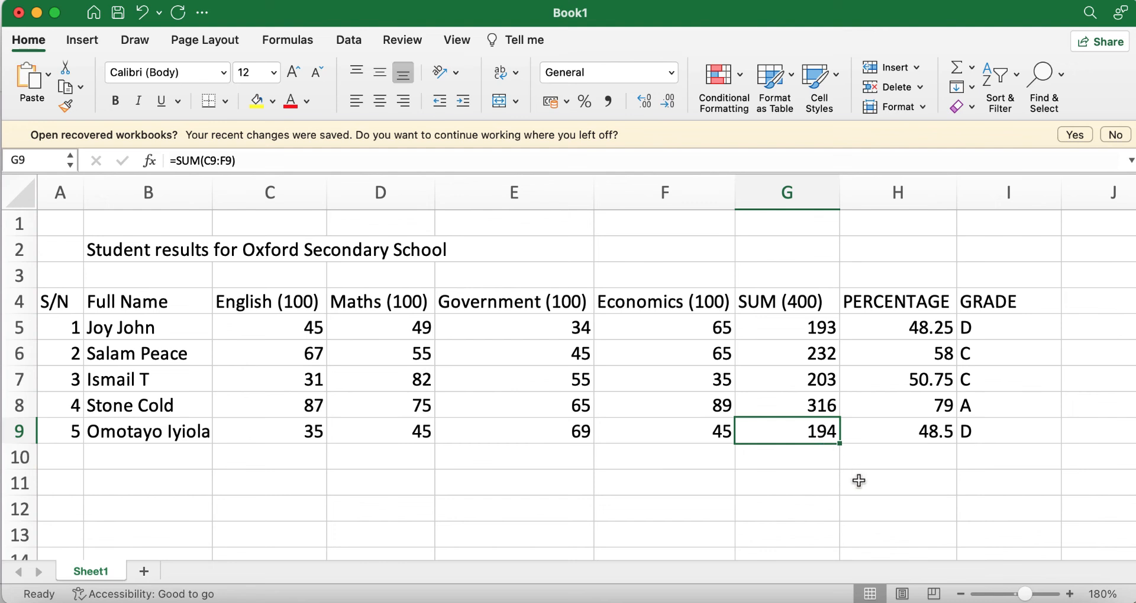
pyautogui.click(862, 477)
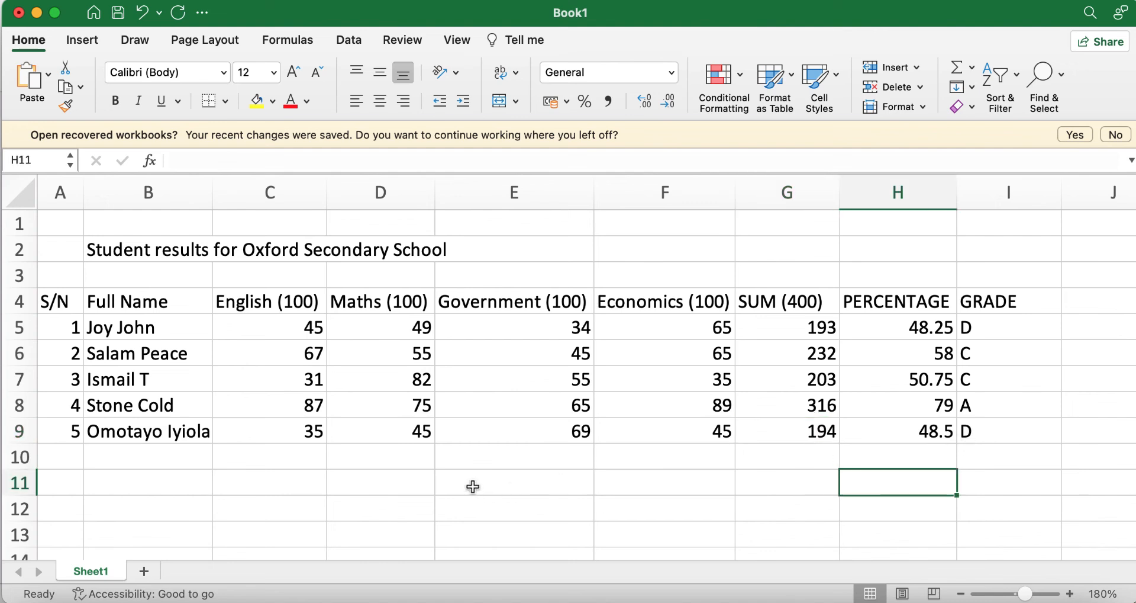
# Step: Set the Government score in E9 to 34, turning I9's grade to FAILED
pyautogui.click(579, 438)
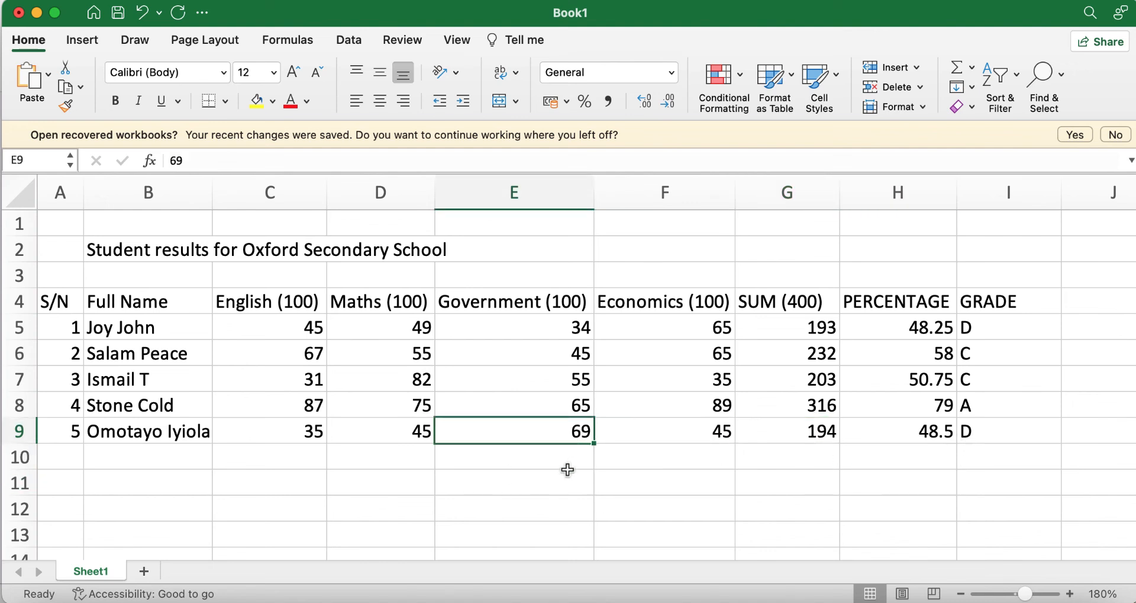
pyautogui.write('34')
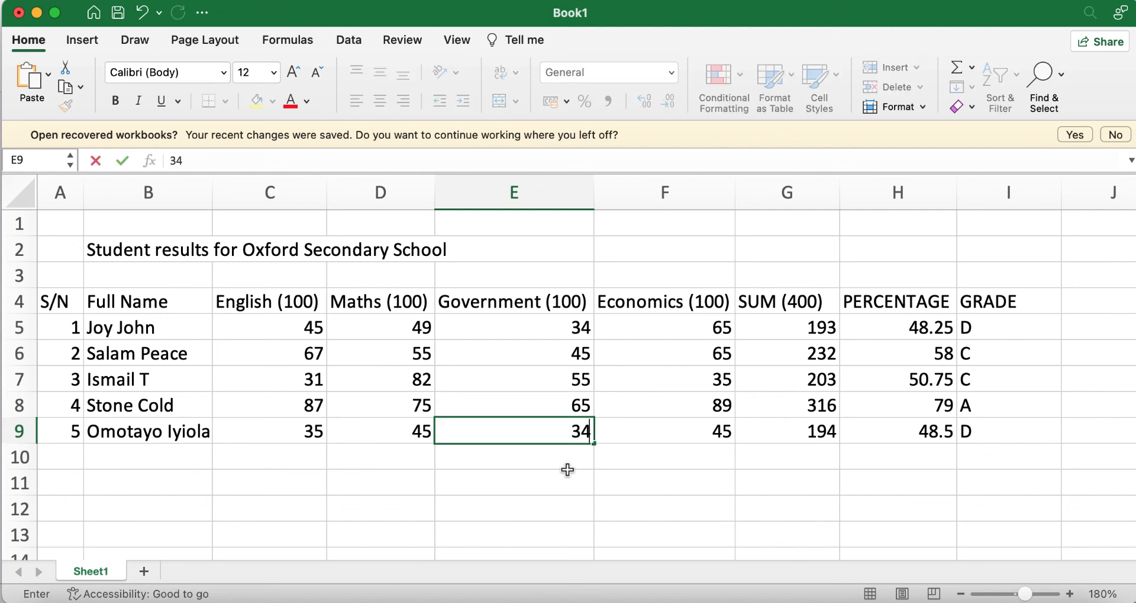
pyautogui.press('Return')
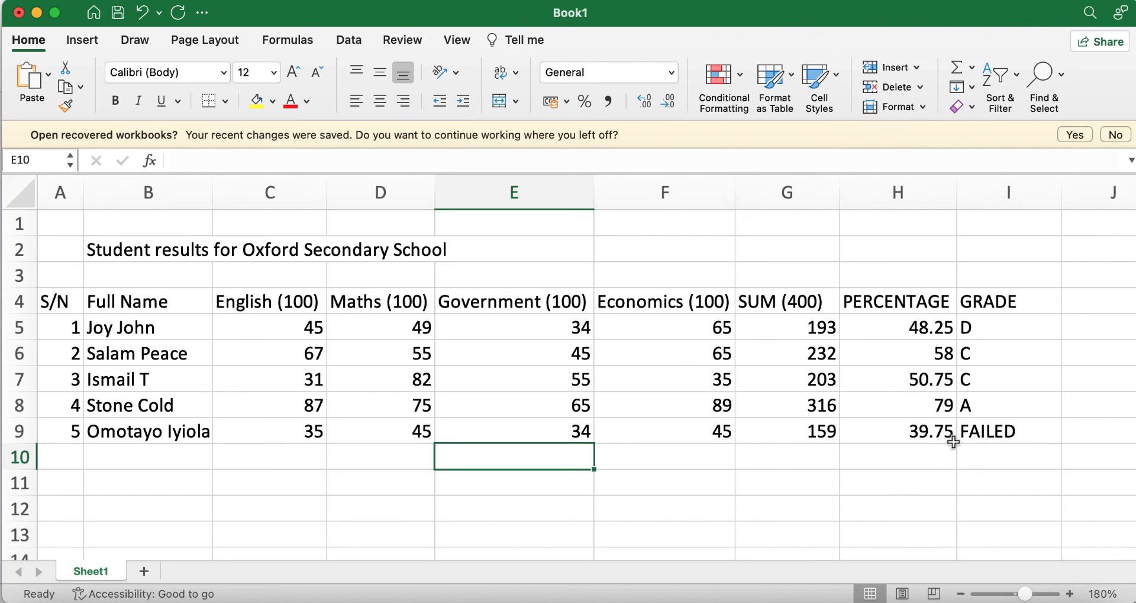
pyautogui.click(1002, 431)
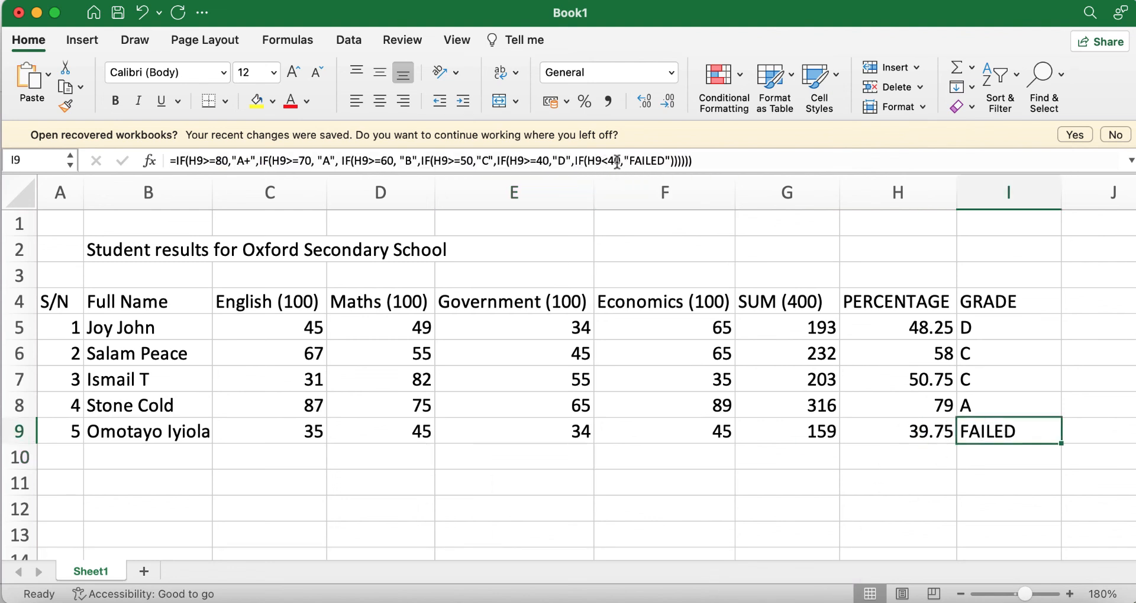
pyautogui.click(1022, 411)
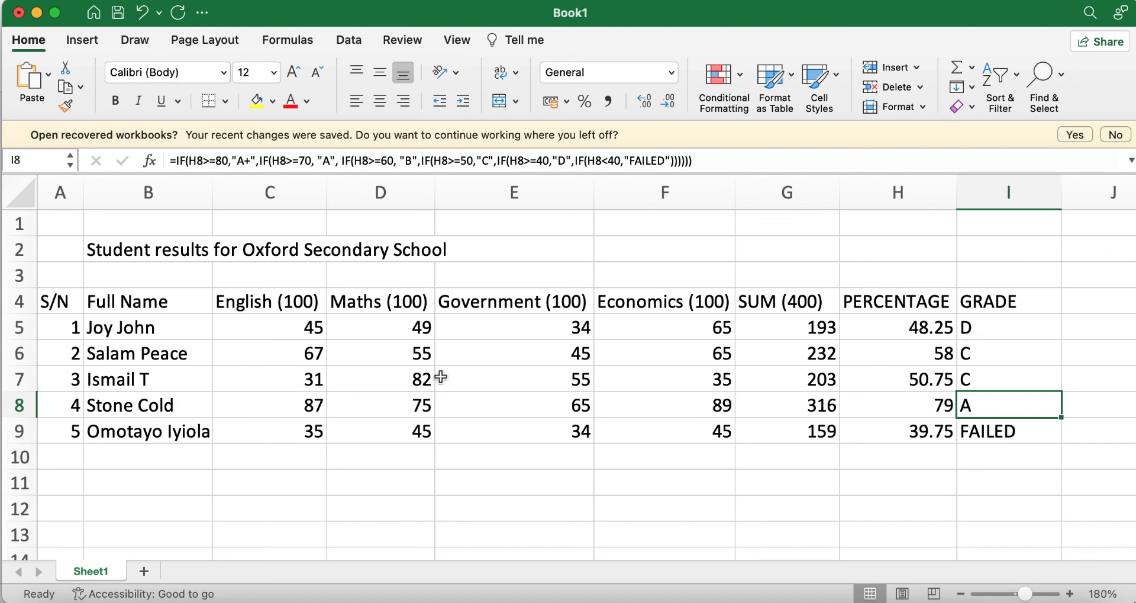
# Step: Enter Government scores 75 in E8 and 56 in E6, raising grades to A+ and B
pyautogui.click(557, 408)
pyautogui.write('75')
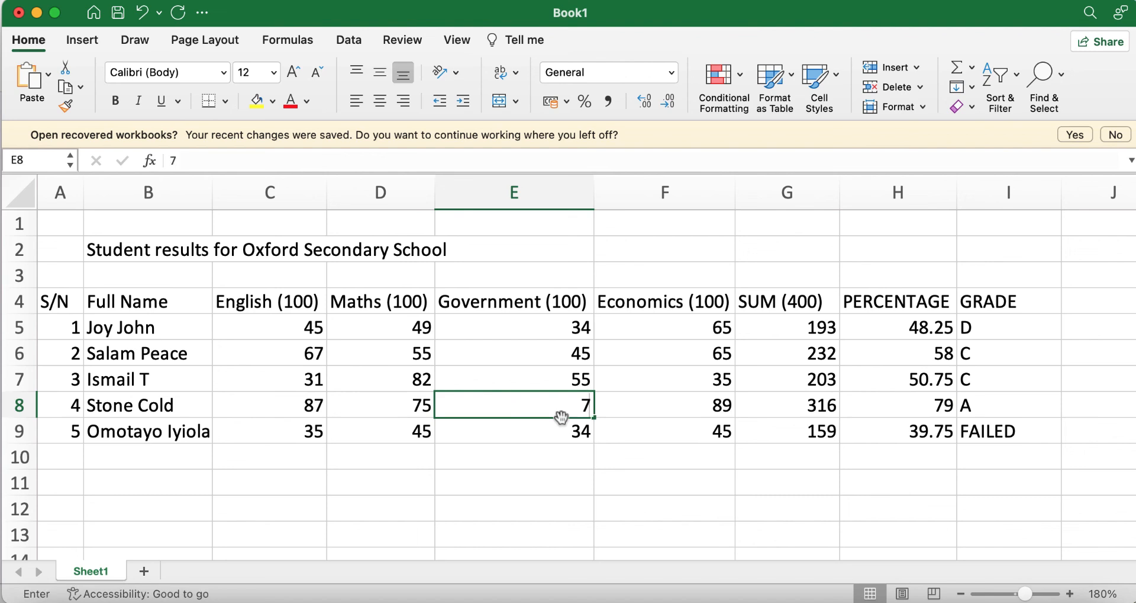
pyautogui.click(870, 488)
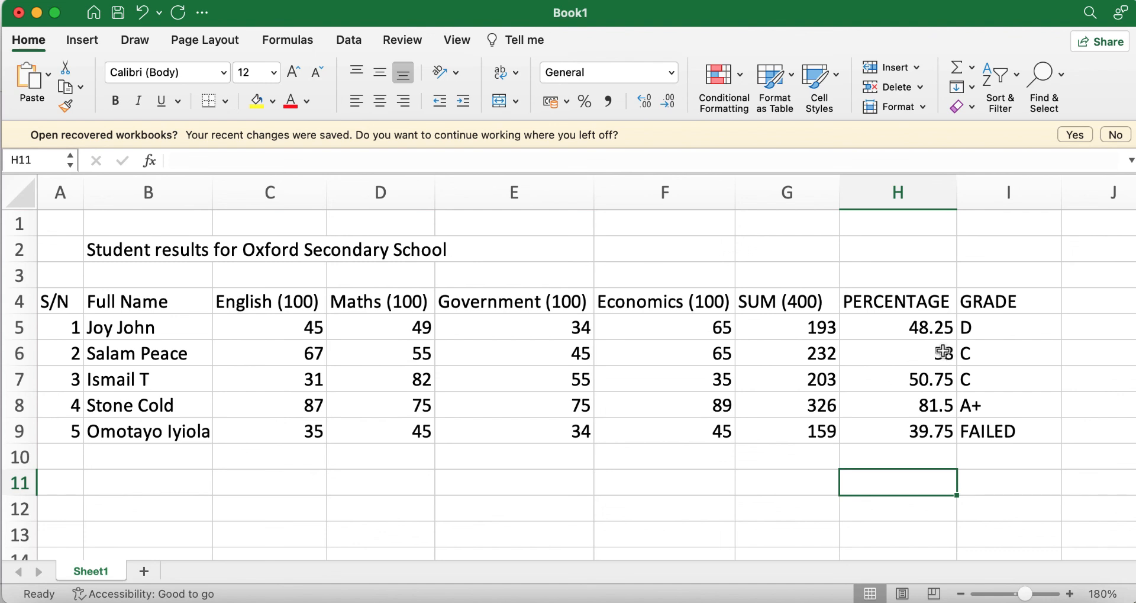
pyautogui.click(549, 354)
pyautogui.write('56')
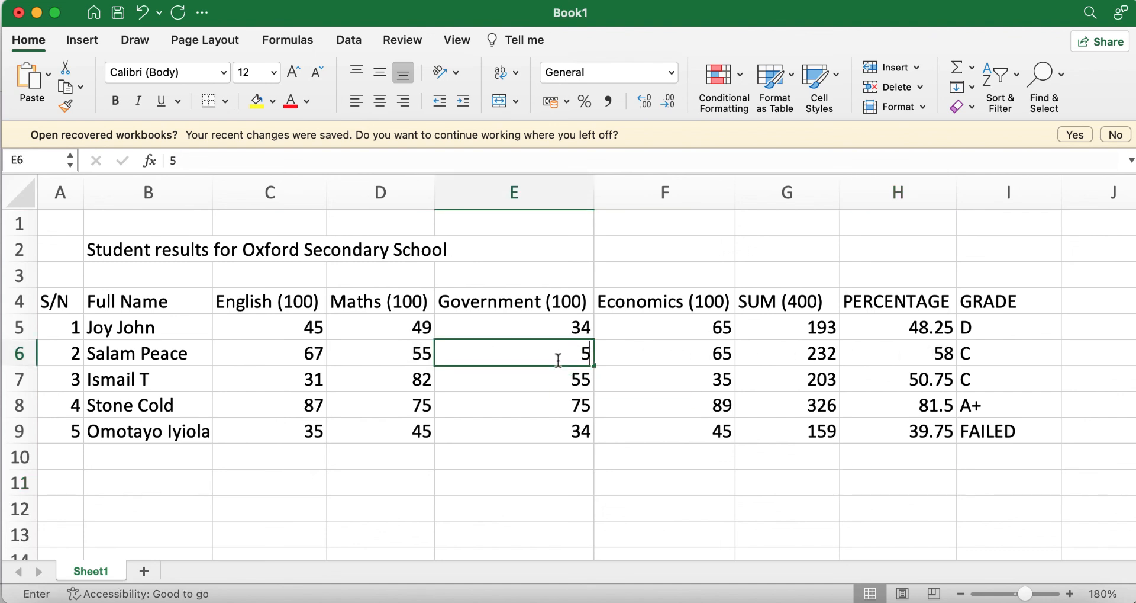
pyautogui.click(866, 505)
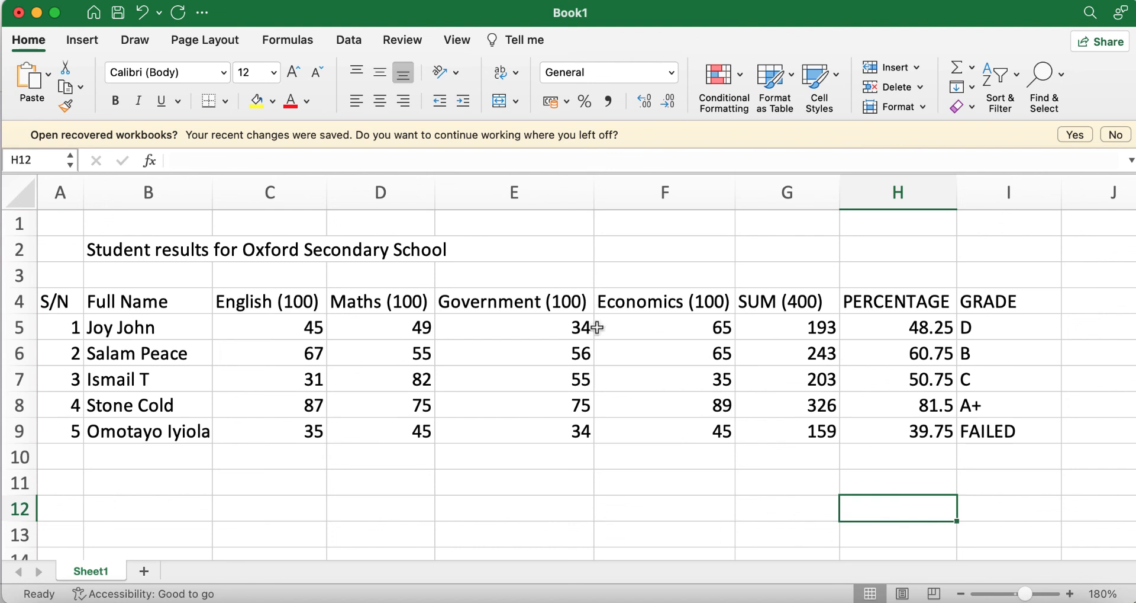
# Step: Merge and centre the title across cells B2:E2
pyautogui.click(93, 247)
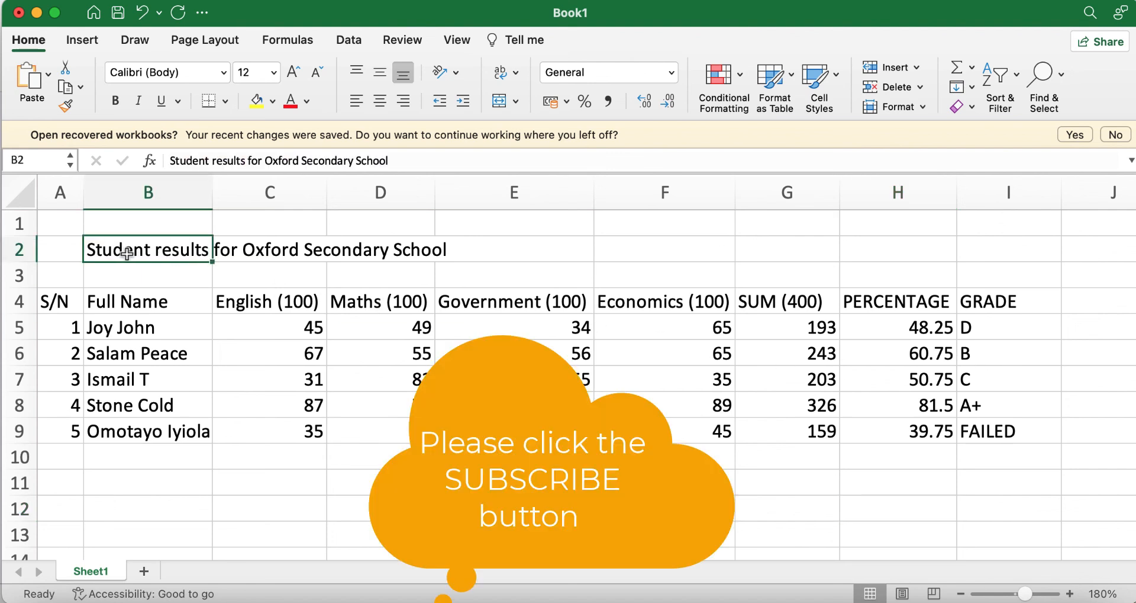
pyautogui.click(503, 482)
pyautogui.click(99, 247)
pyautogui.moveTo(99, 247); pyautogui.dragTo(504, 250)
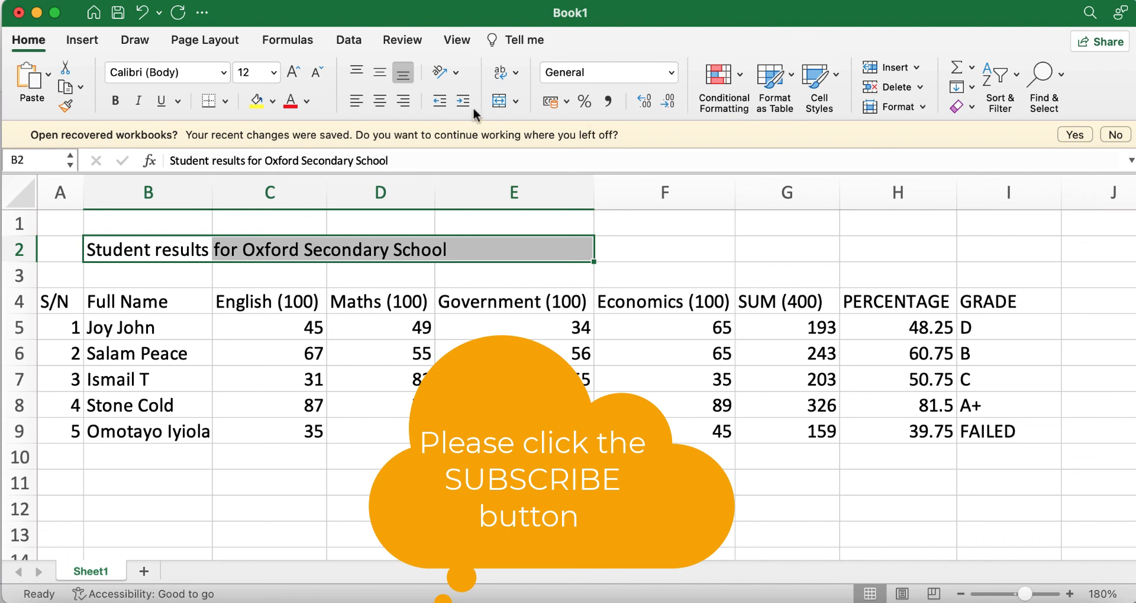
pyautogui.click(515, 105)
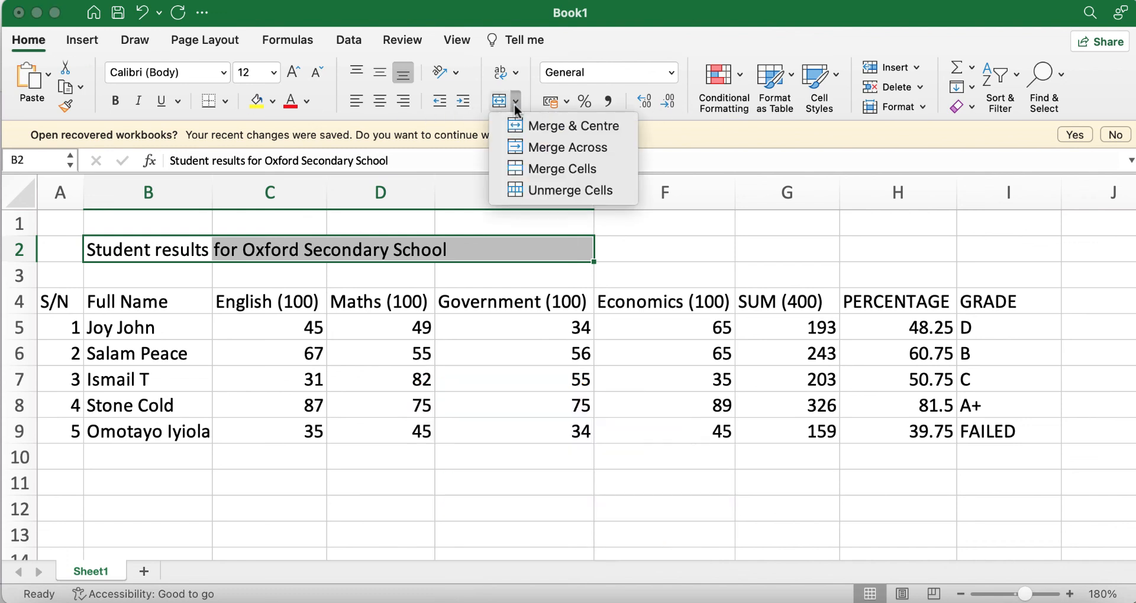
pyautogui.click(545, 129)
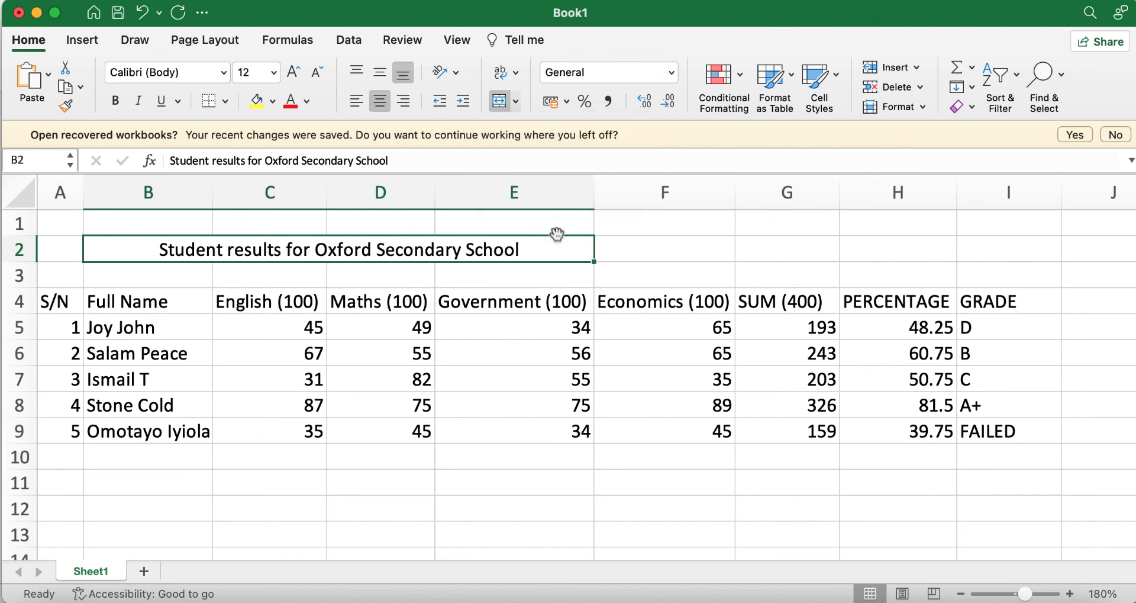
# Step: Fill the merged title cell yellow
pyautogui.click(273, 104)
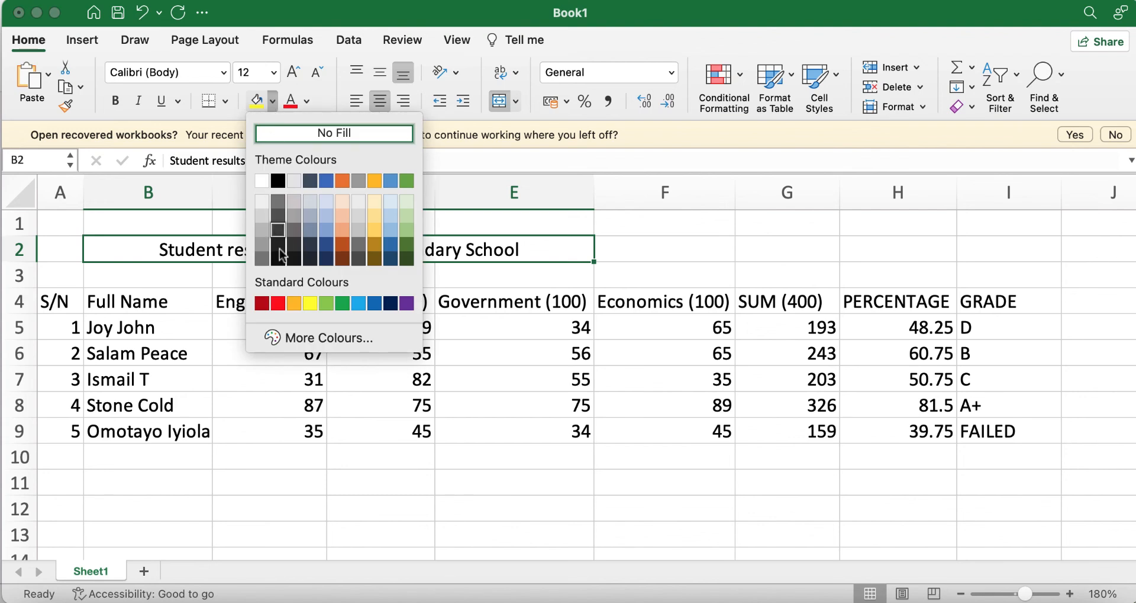
pyautogui.click(311, 302)
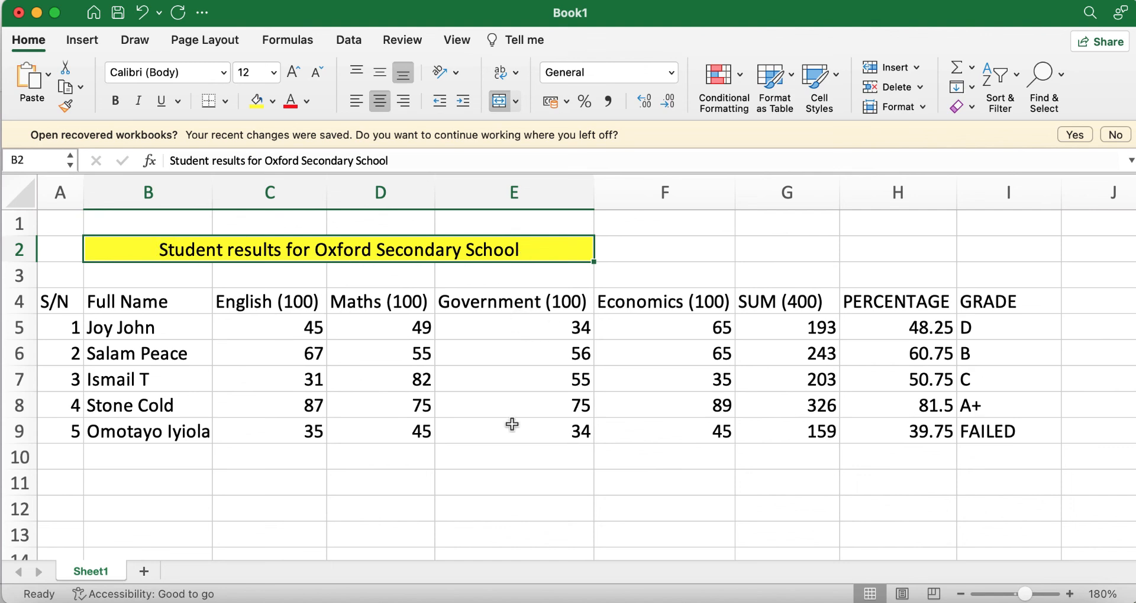
pyautogui.click(542, 437)
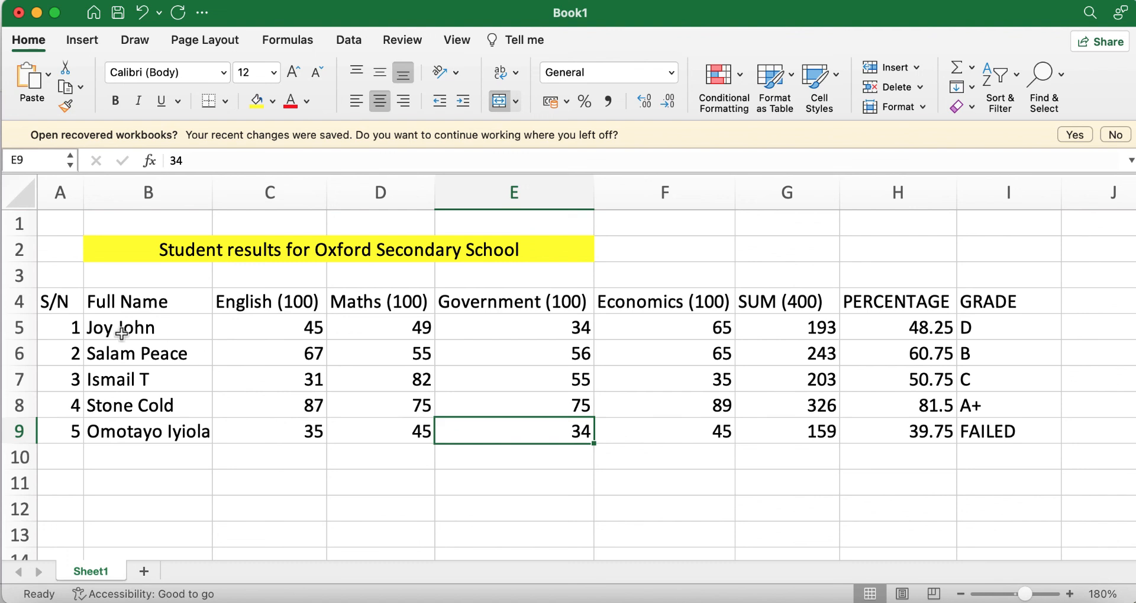
# Step: Apply All Borders to the results table range A4:I9
pyautogui.click(70, 310)
pyautogui.moveTo(70, 312); pyautogui.dragTo(1033, 441)
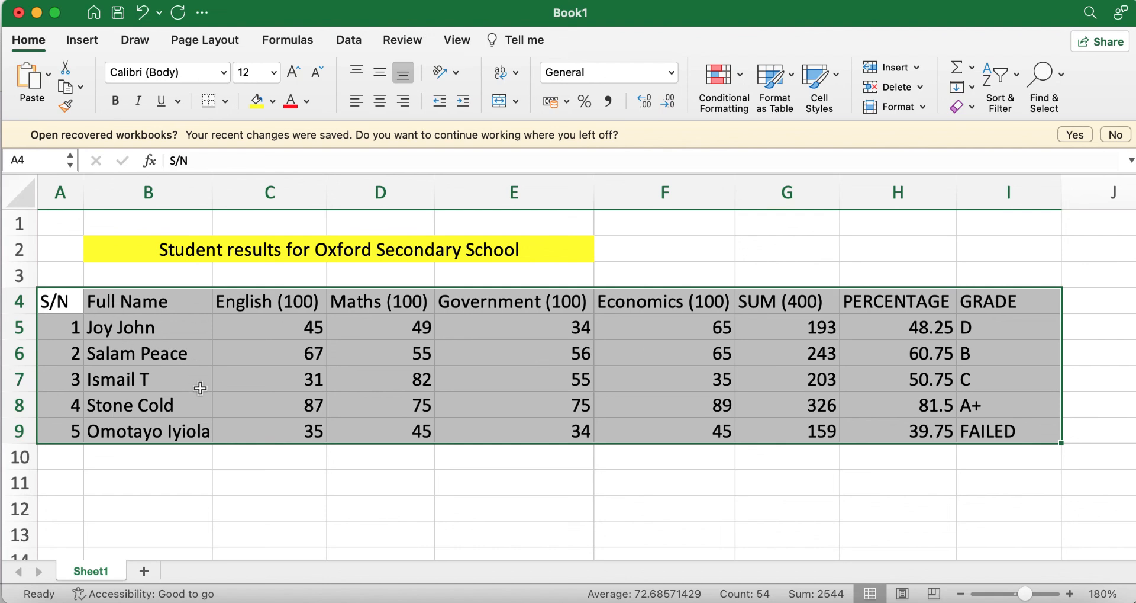
pyautogui.click(224, 101)
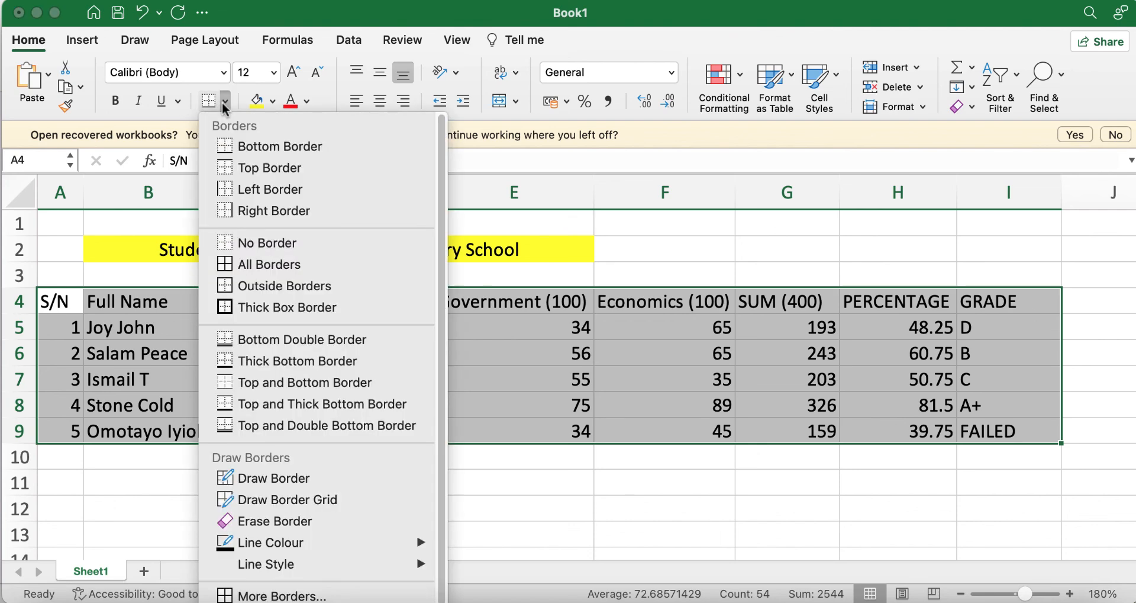
pyautogui.click(263, 266)
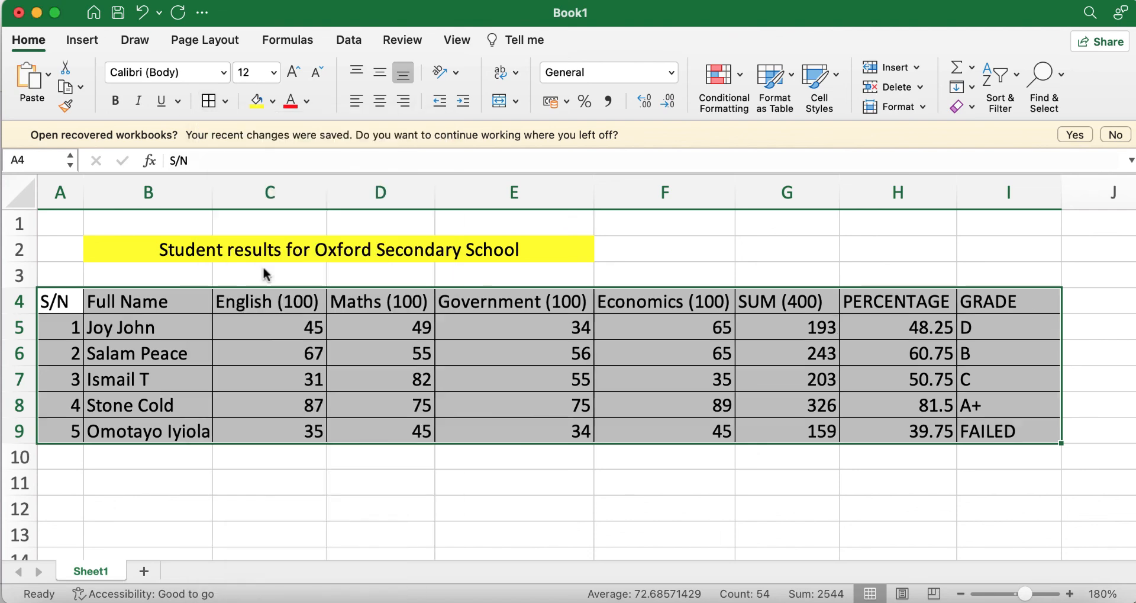
pyautogui.click(837, 493)
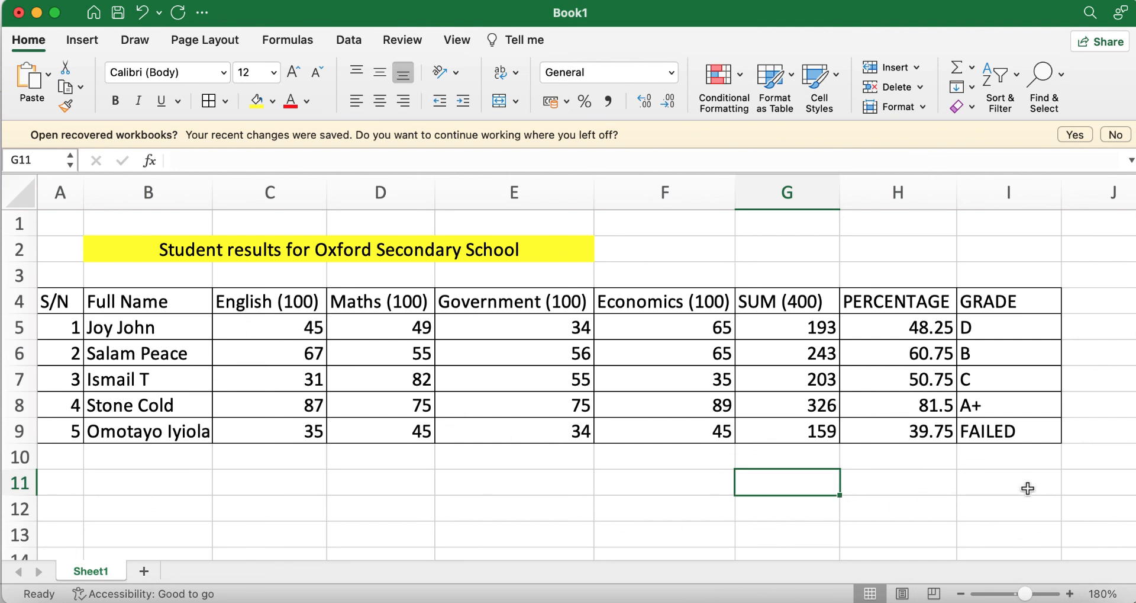
pyautogui.click(501, 471)
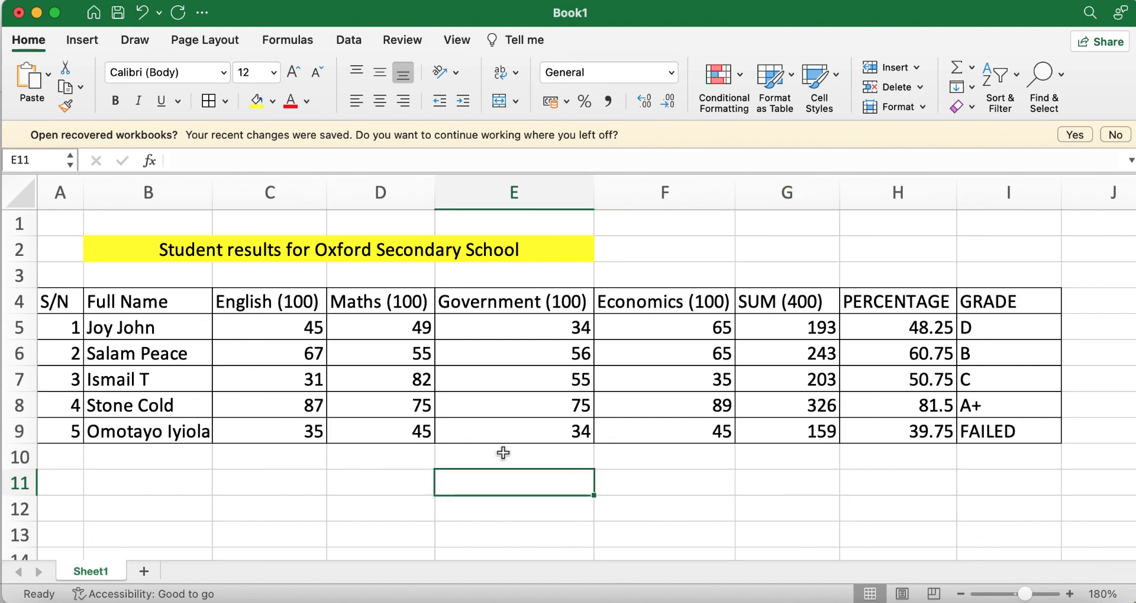
pyautogui.click(789, 331)
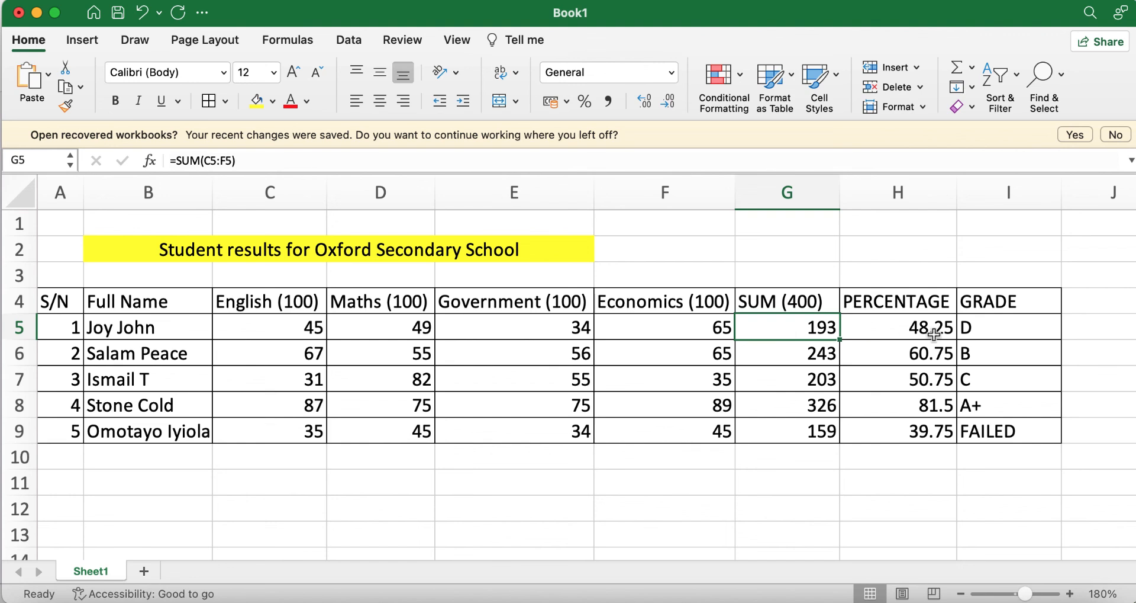
pyautogui.click(913, 332)
pyautogui.click(993, 333)
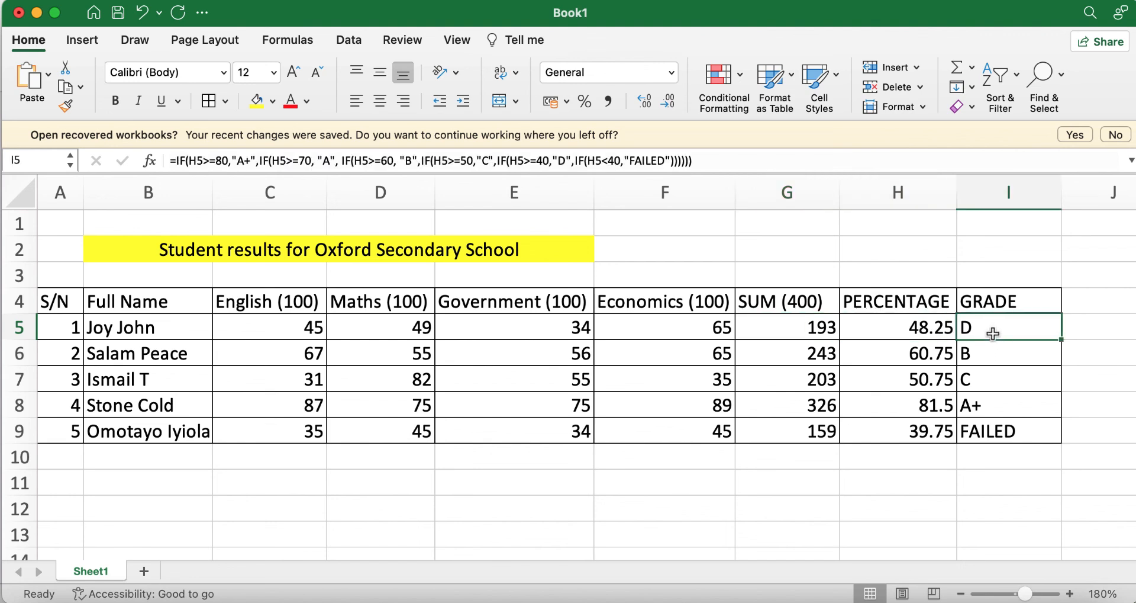